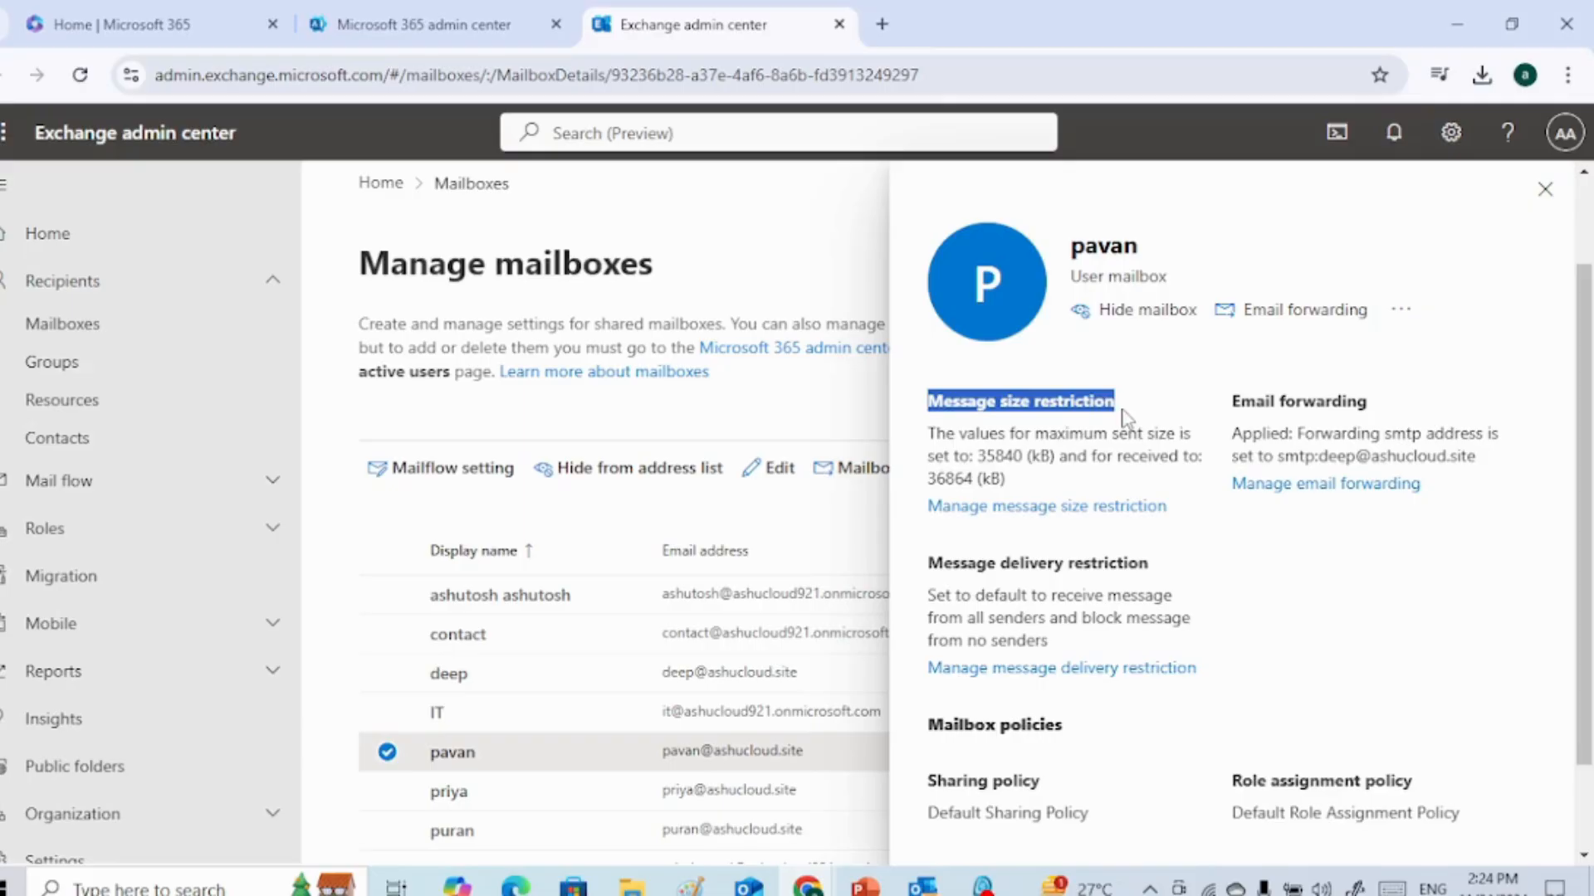
# - Open the message delivery restrictions of the selected mailbox and review the options for accepting and blocking senders
pyautogui.moveTo(1126, 417); pyautogui.dragTo(1298, 630)
pyautogui.click(1306, 637)
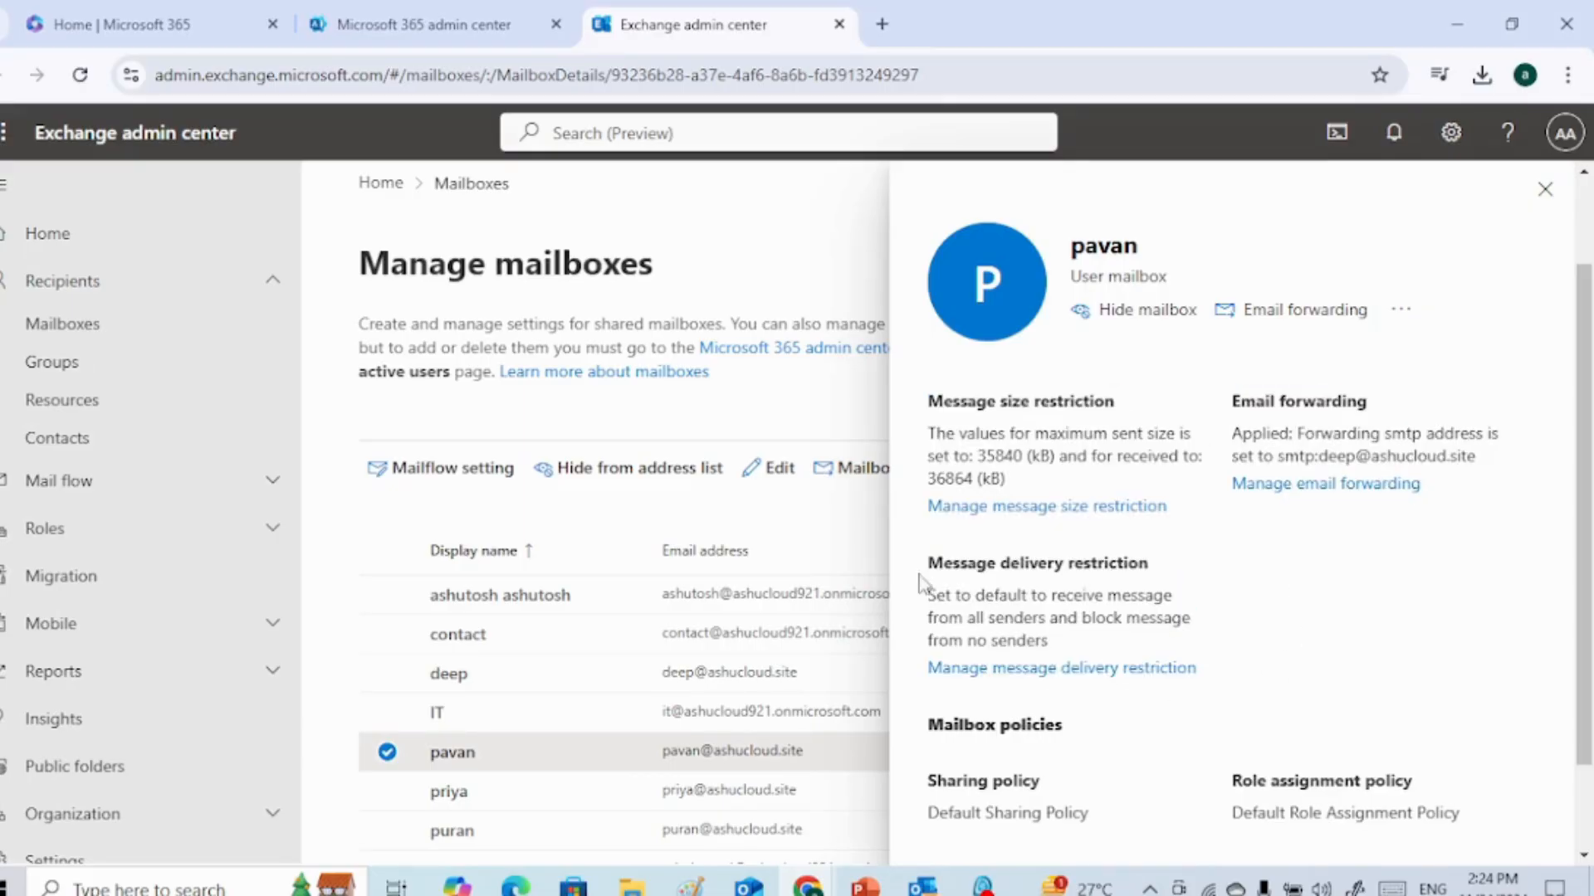
pyautogui.moveTo(926, 565); pyautogui.dragTo(1162, 569)
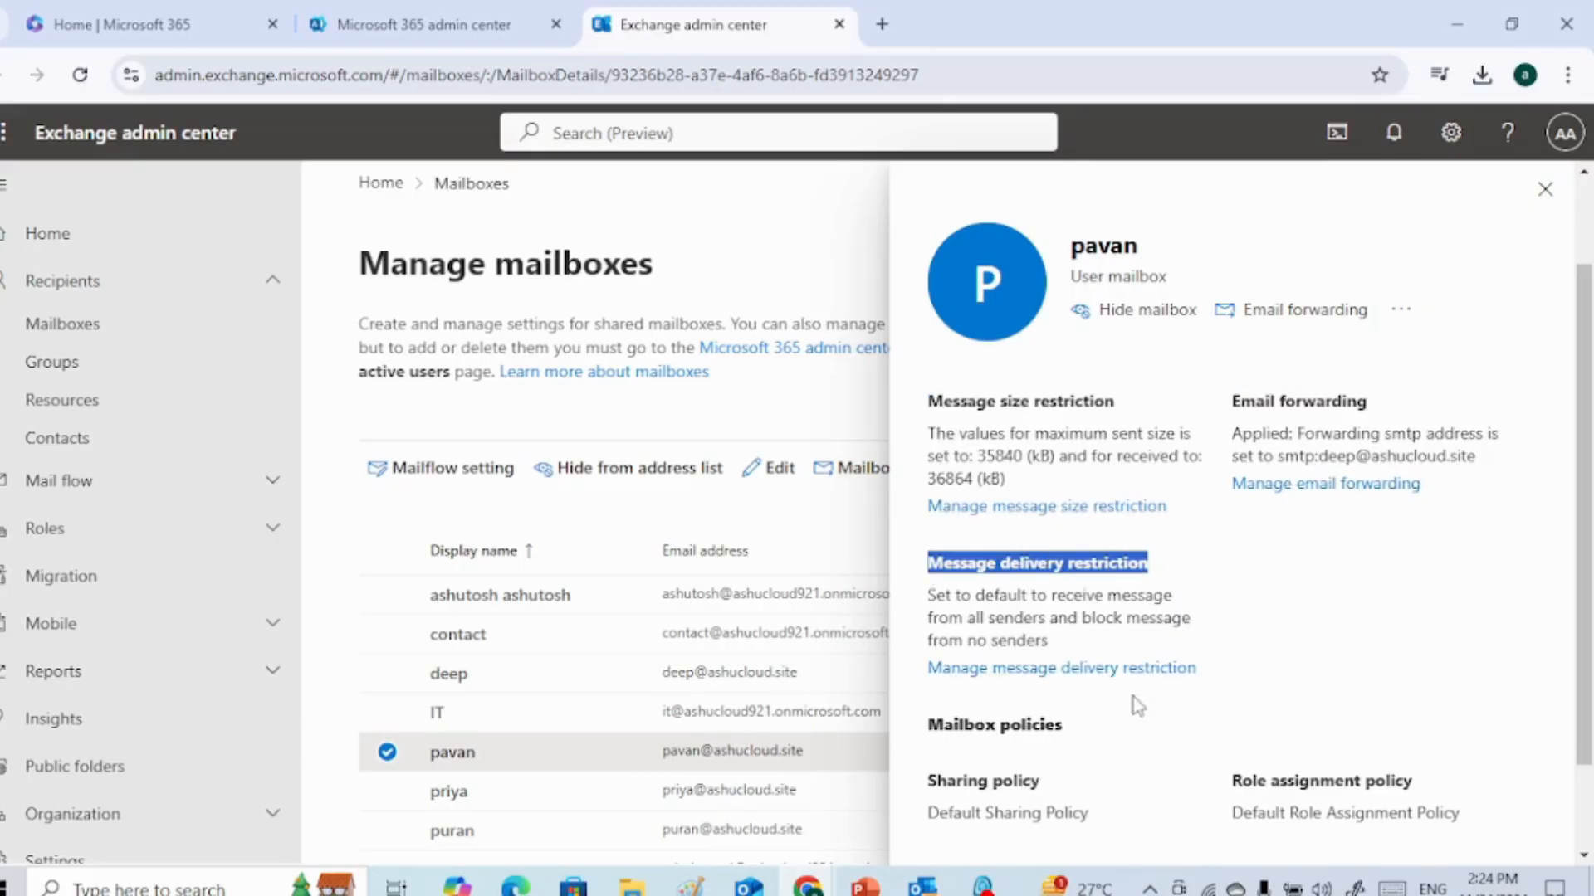
pyautogui.click(1028, 669)
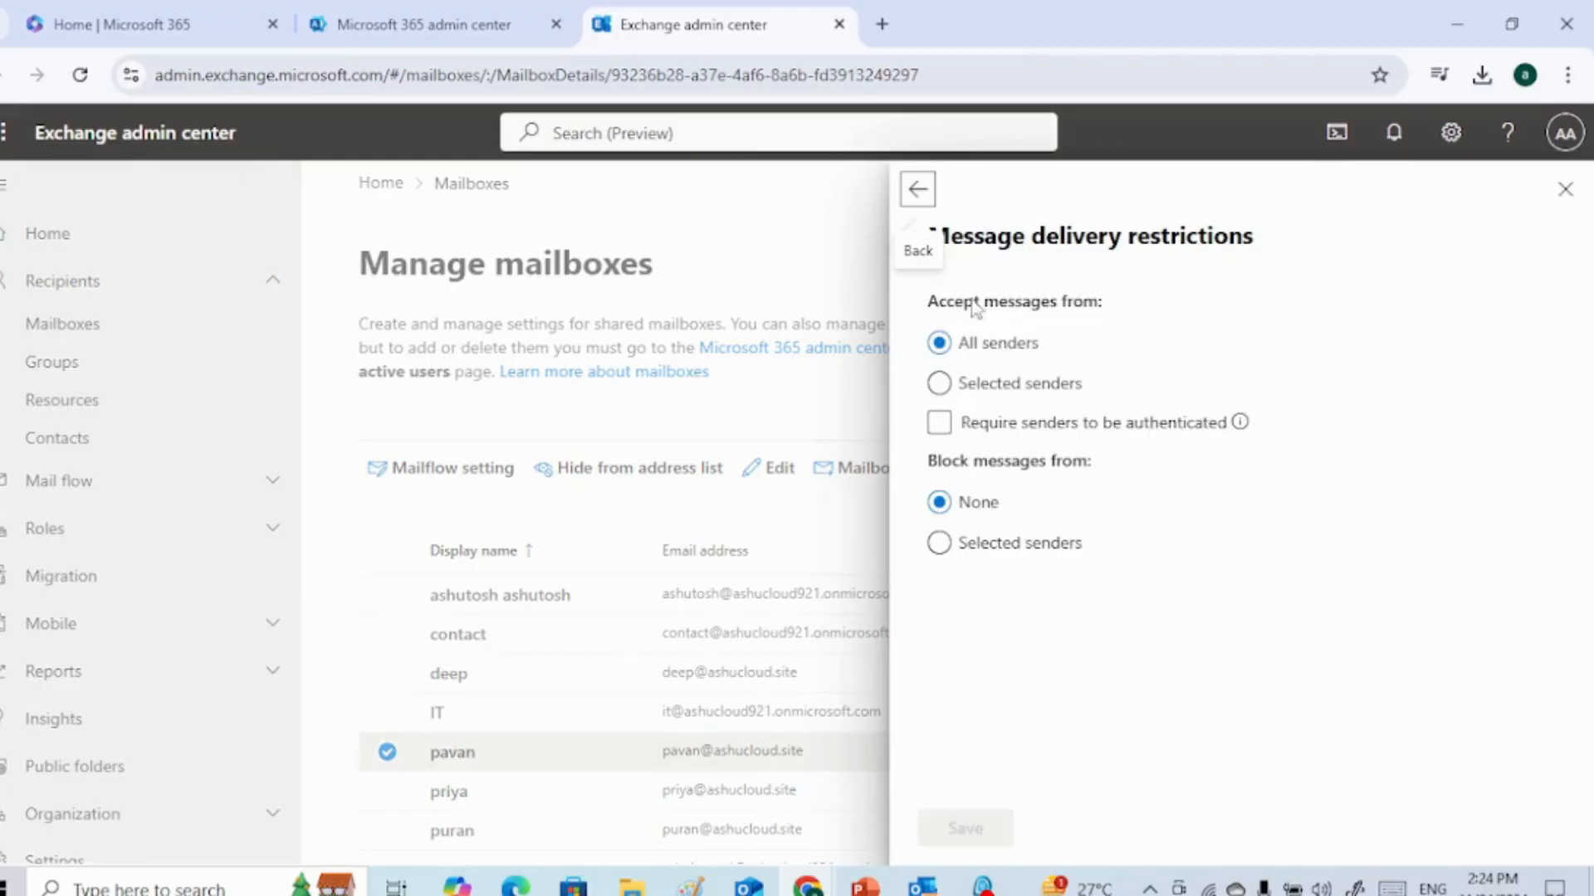
pyautogui.moveTo(923, 302); pyautogui.dragTo(1109, 311)
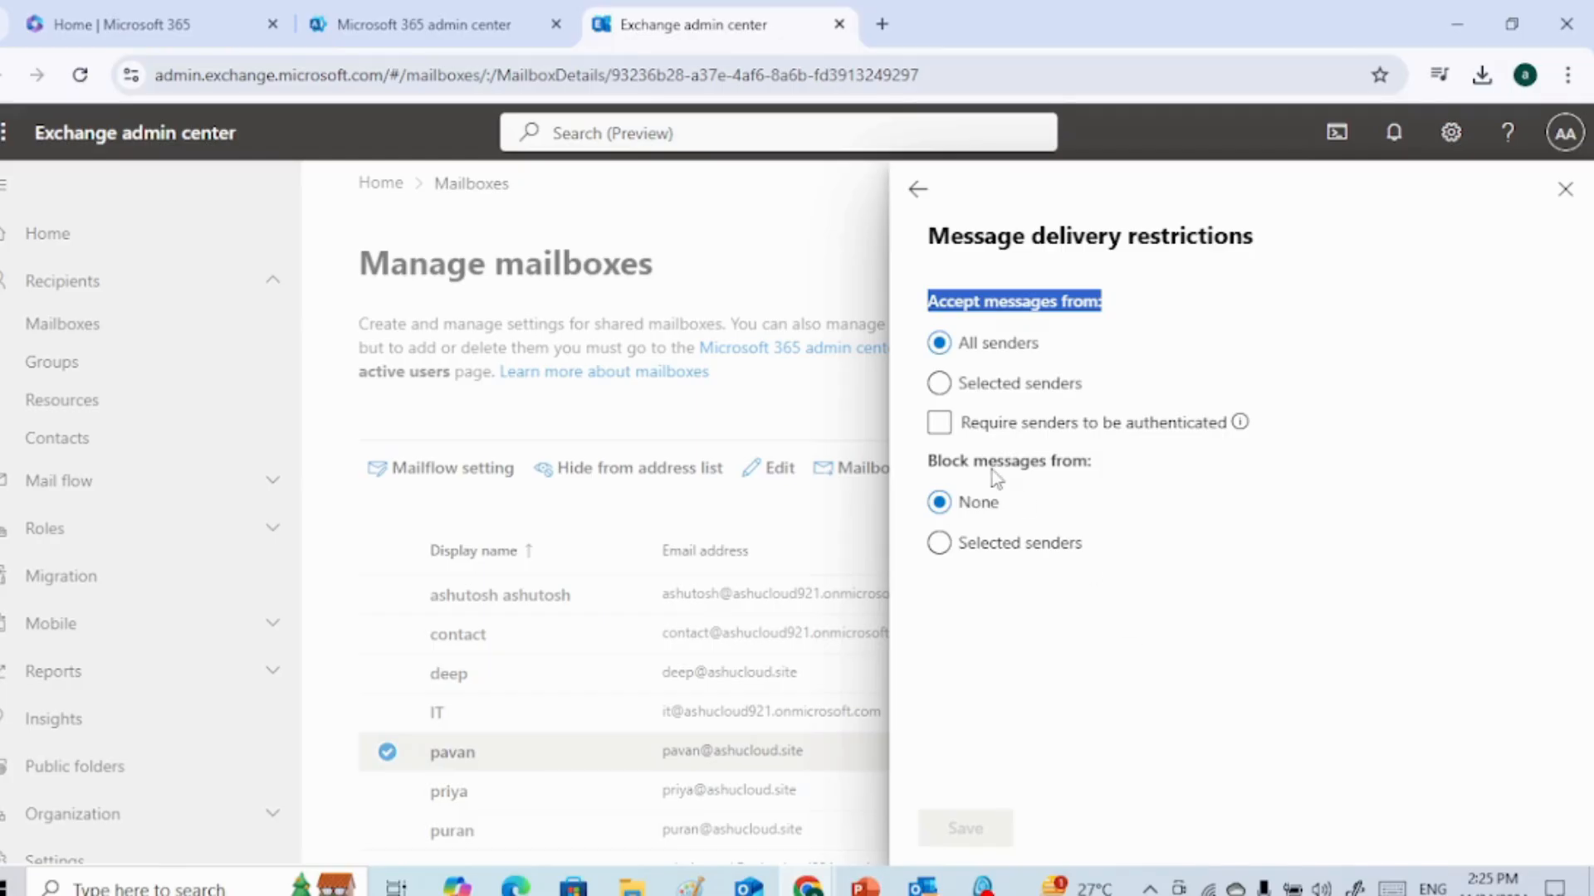
pyautogui.moveTo(919, 464); pyautogui.dragTo(1073, 475)
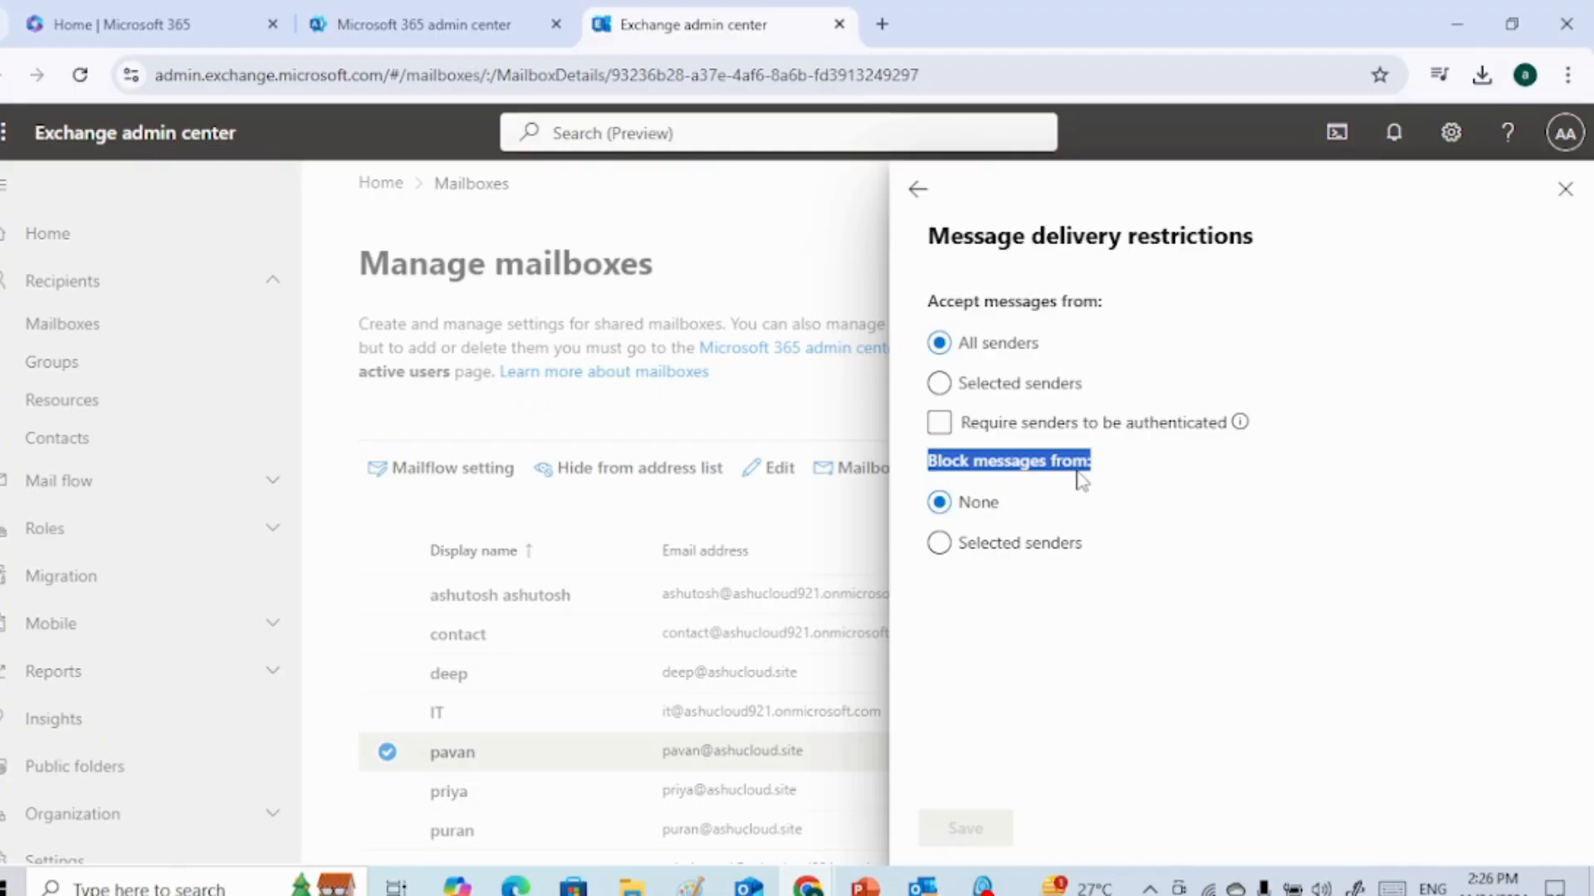
# - Try limiting accepted messages to selected senders by picking one sender, then discard the selection and return to All senders
pyautogui.click(939, 383)
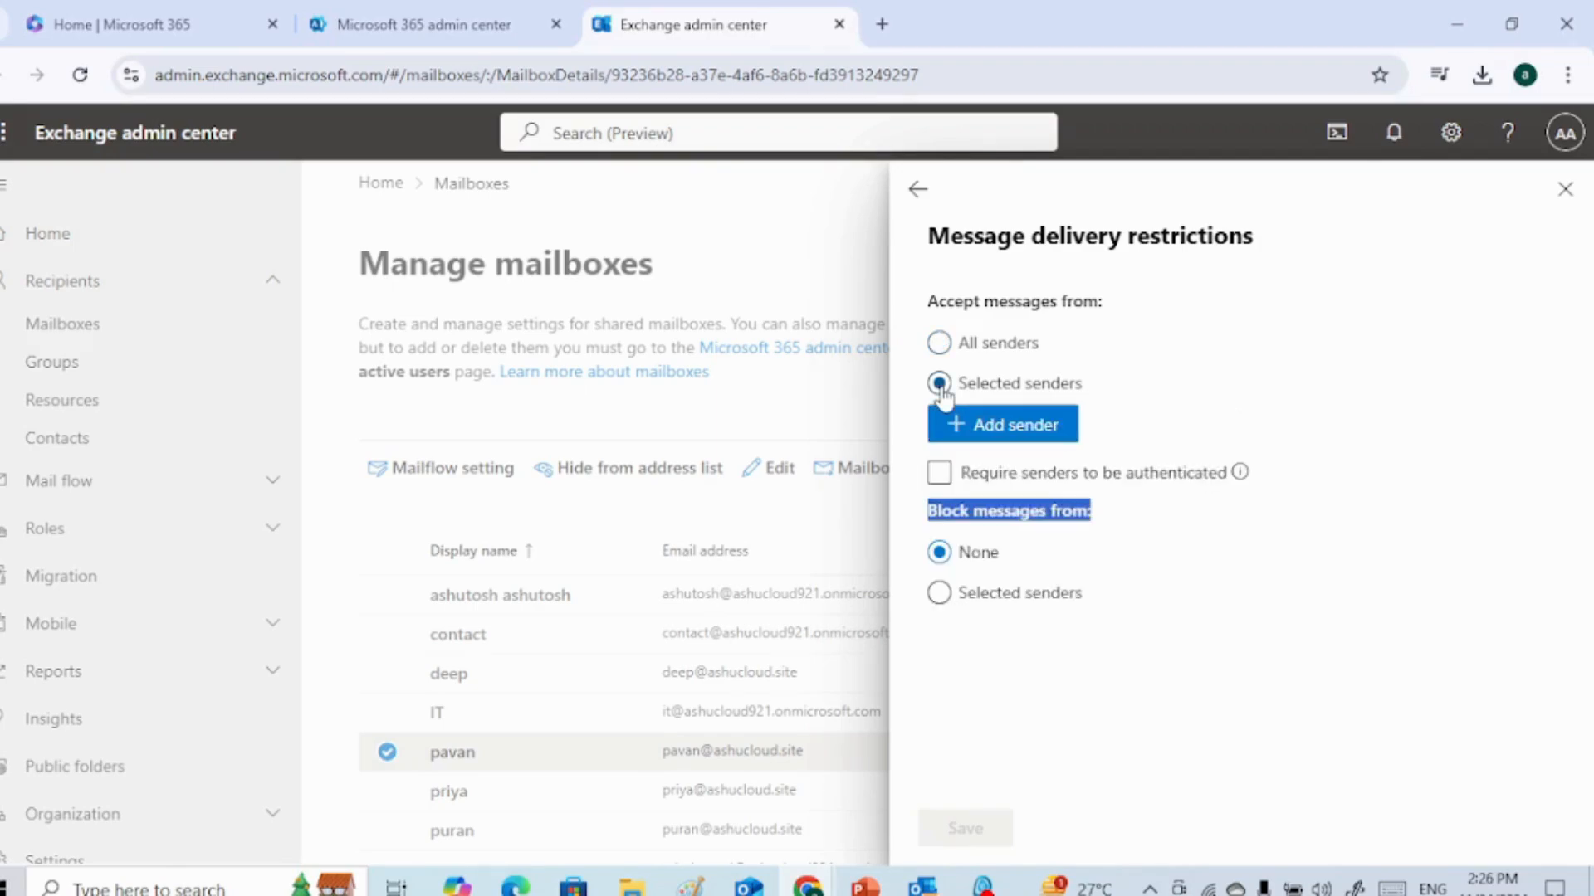
pyautogui.click(990, 432)
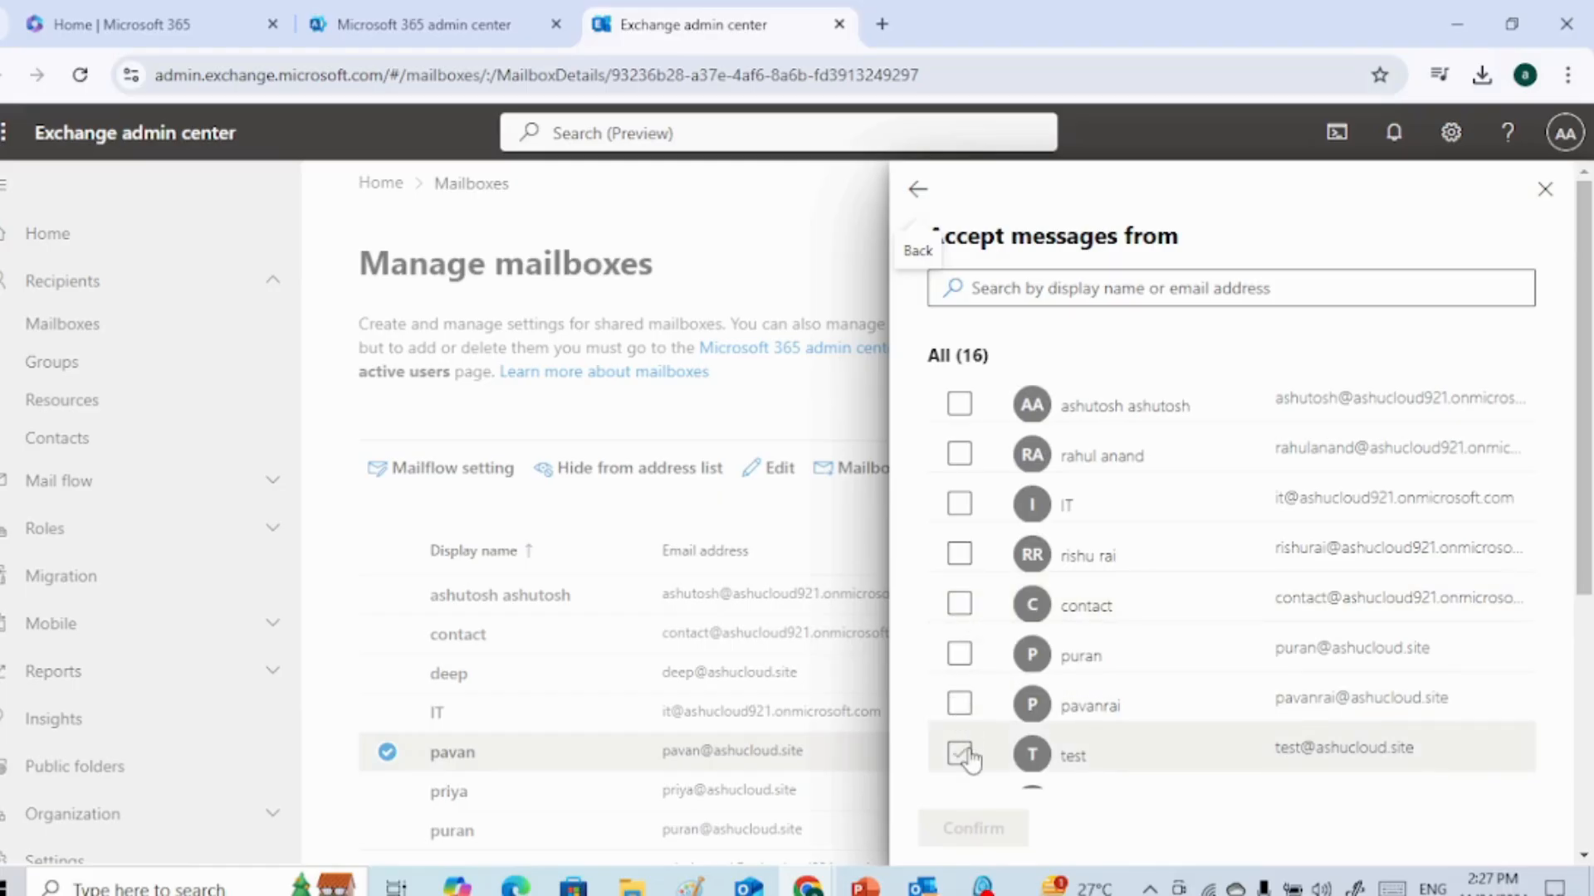
pyautogui.click(959, 704)
pyautogui.scroll(-3, 984, 459)
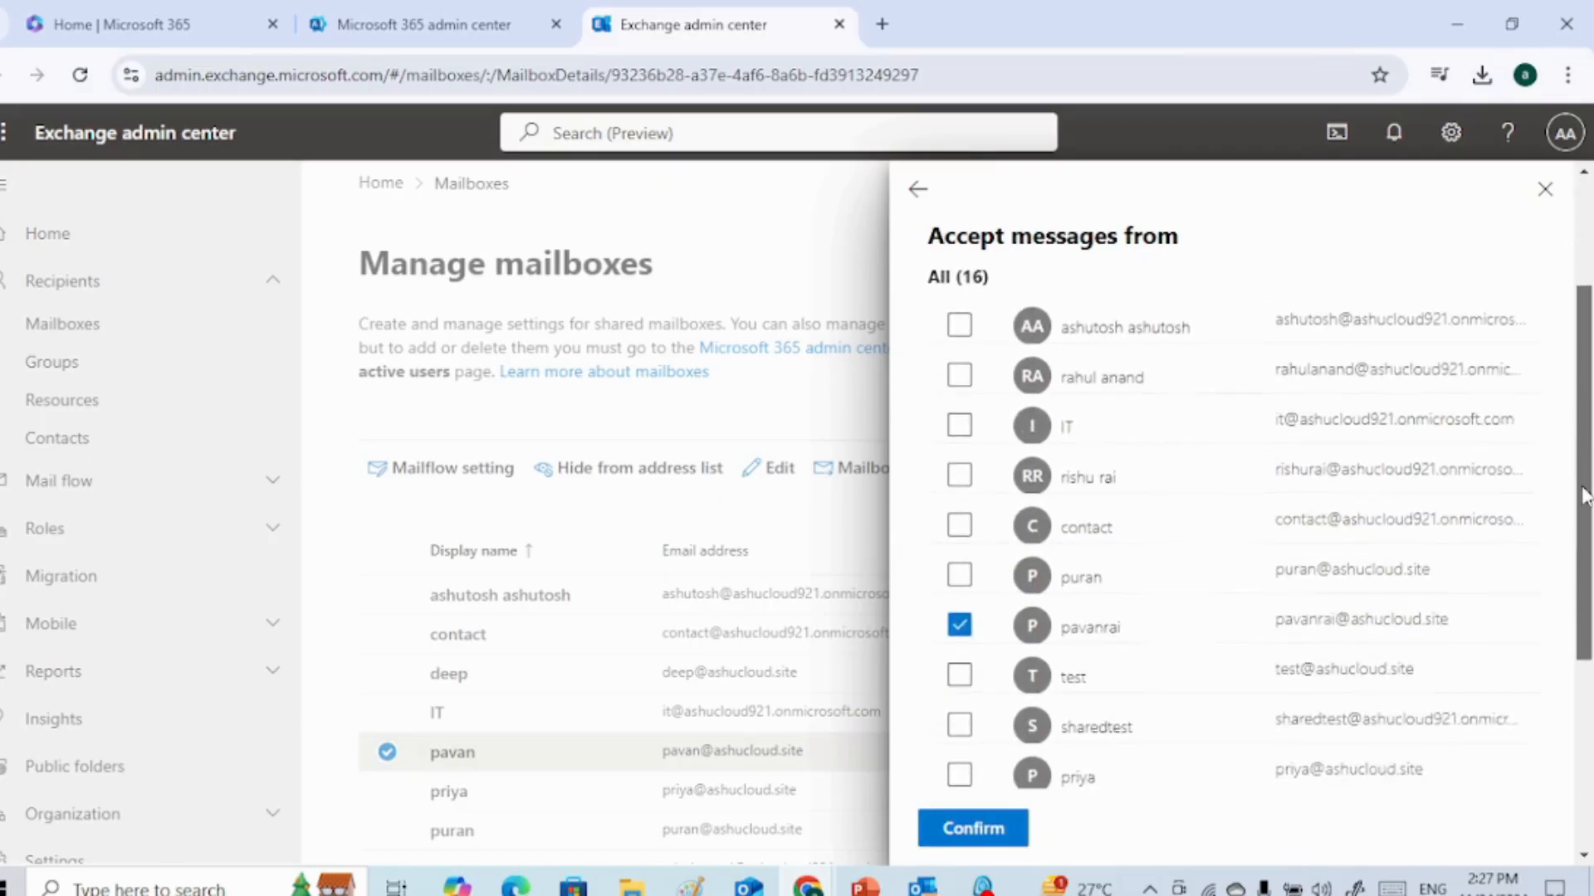
pyautogui.click(960, 530)
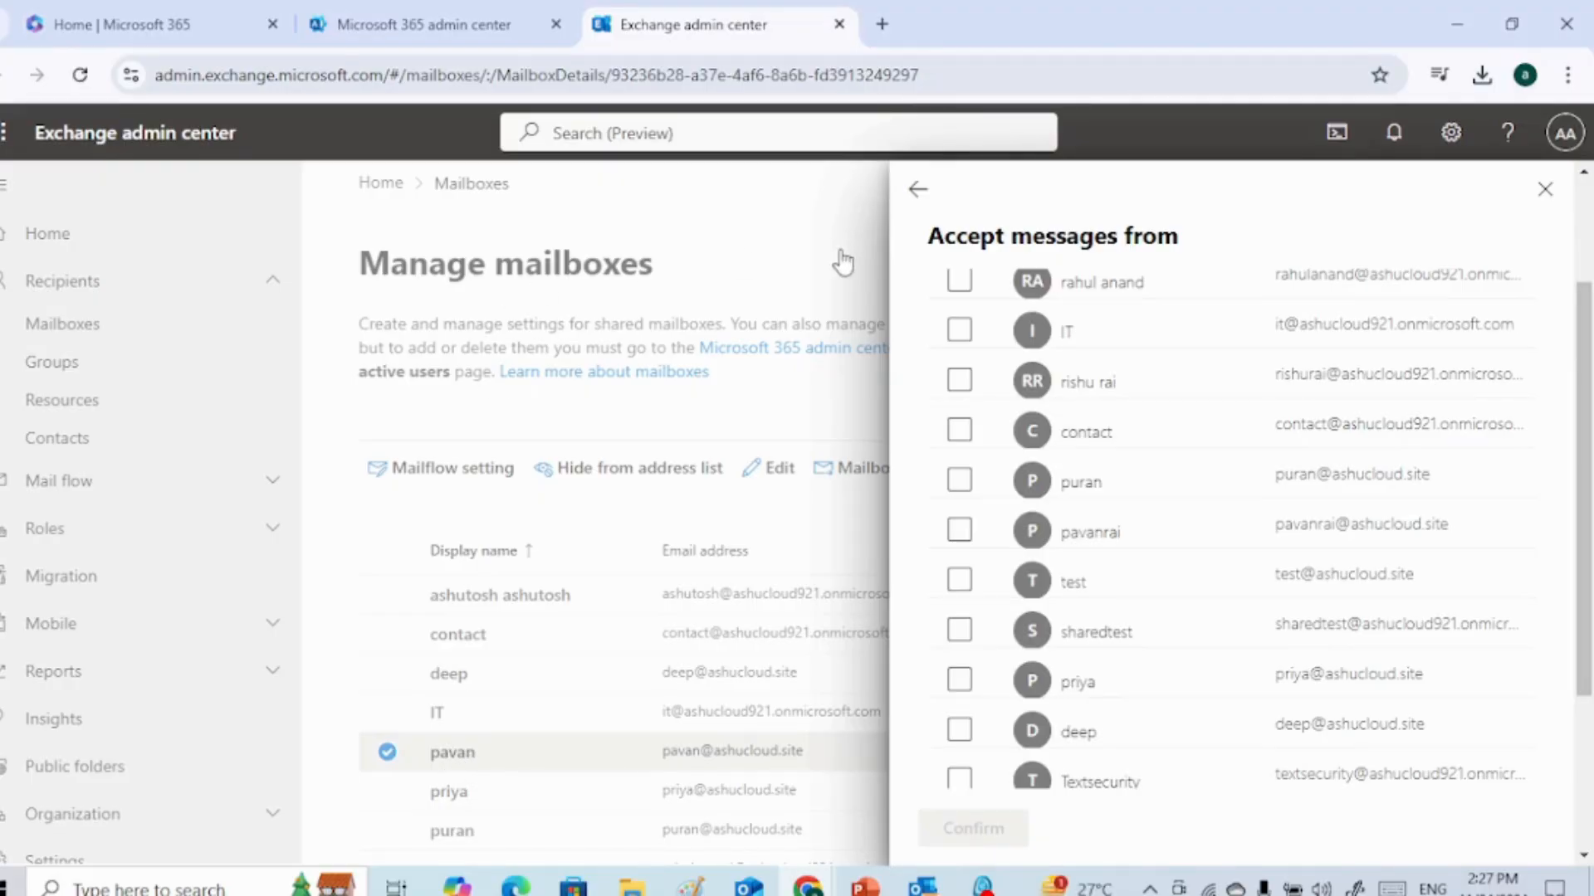
pyautogui.click(917, 189)
pyautogui.click(939, 343)
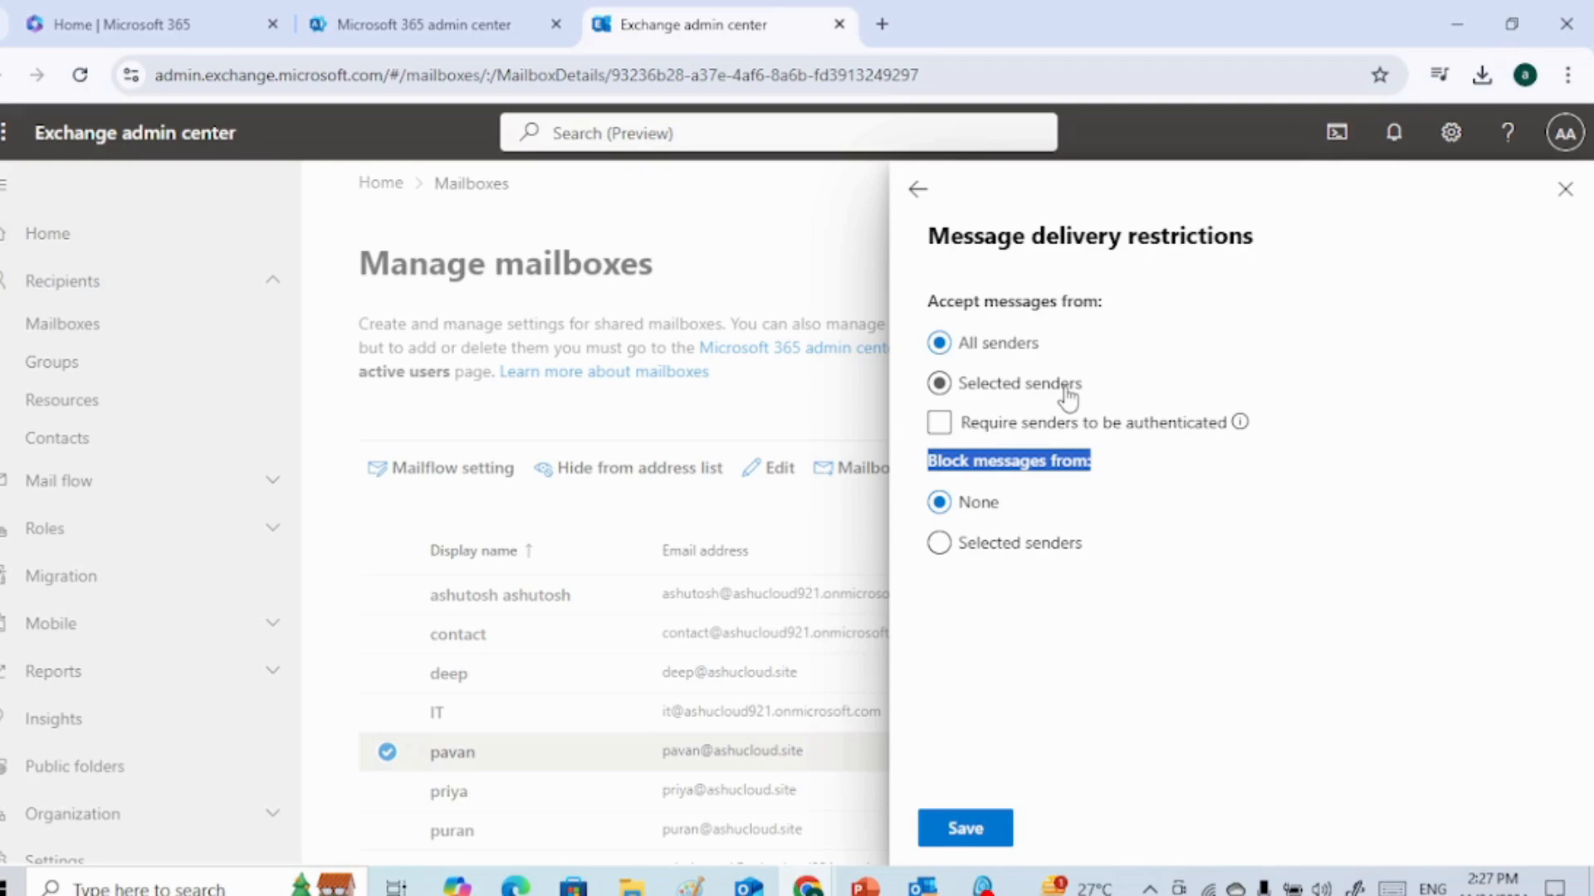
# - Try the requirement that senders be authenticated, clear it again, and leave the delivery restrictions without saving
pyautogui.click(961, 427)
pyautogui.click(938, 423)
pyautogui.click(939, 423)
pyautogui.click(1030, 677)
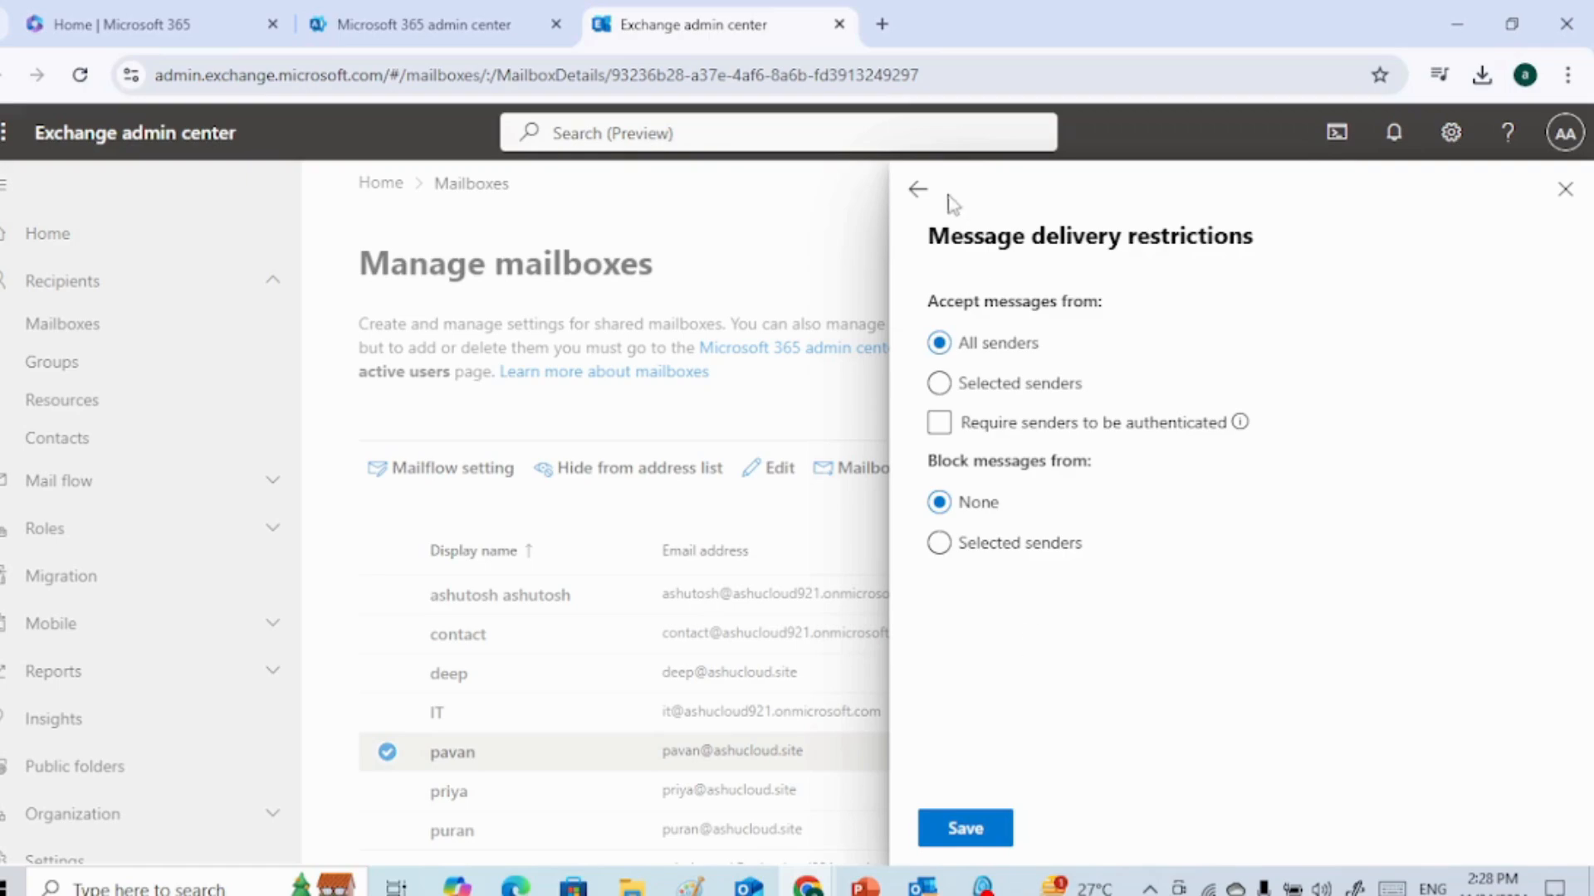
pyautogui.click(917, 190)
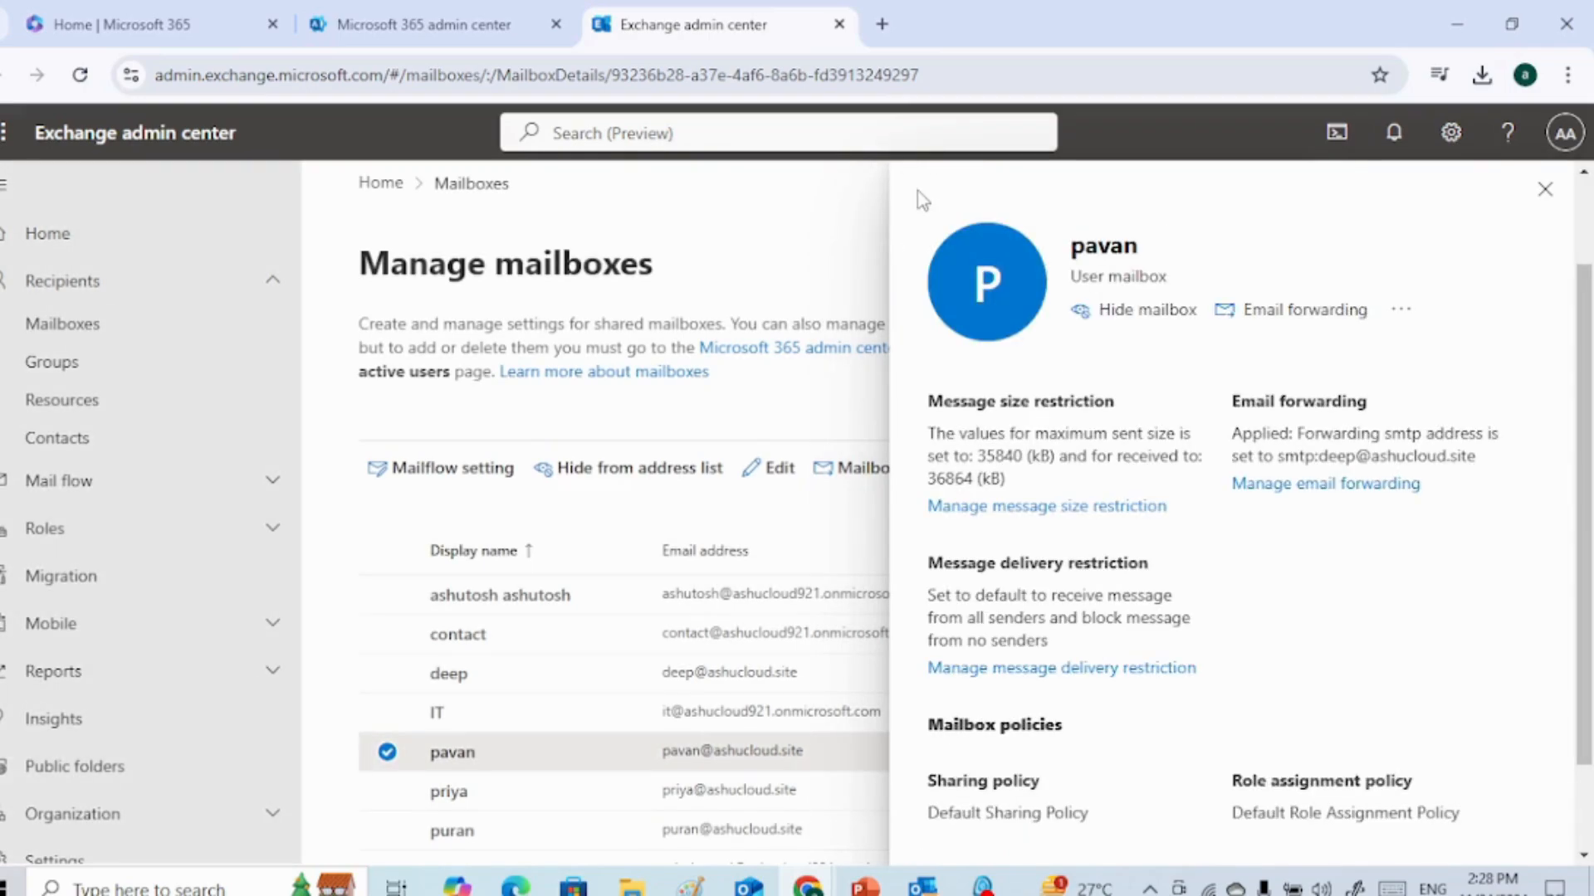
# - Close this mailbox's details and open the message delivery restrictions of the first mailbox in the list
pyautogui.click(1545, 190)
pyautogui.click(466, 606)
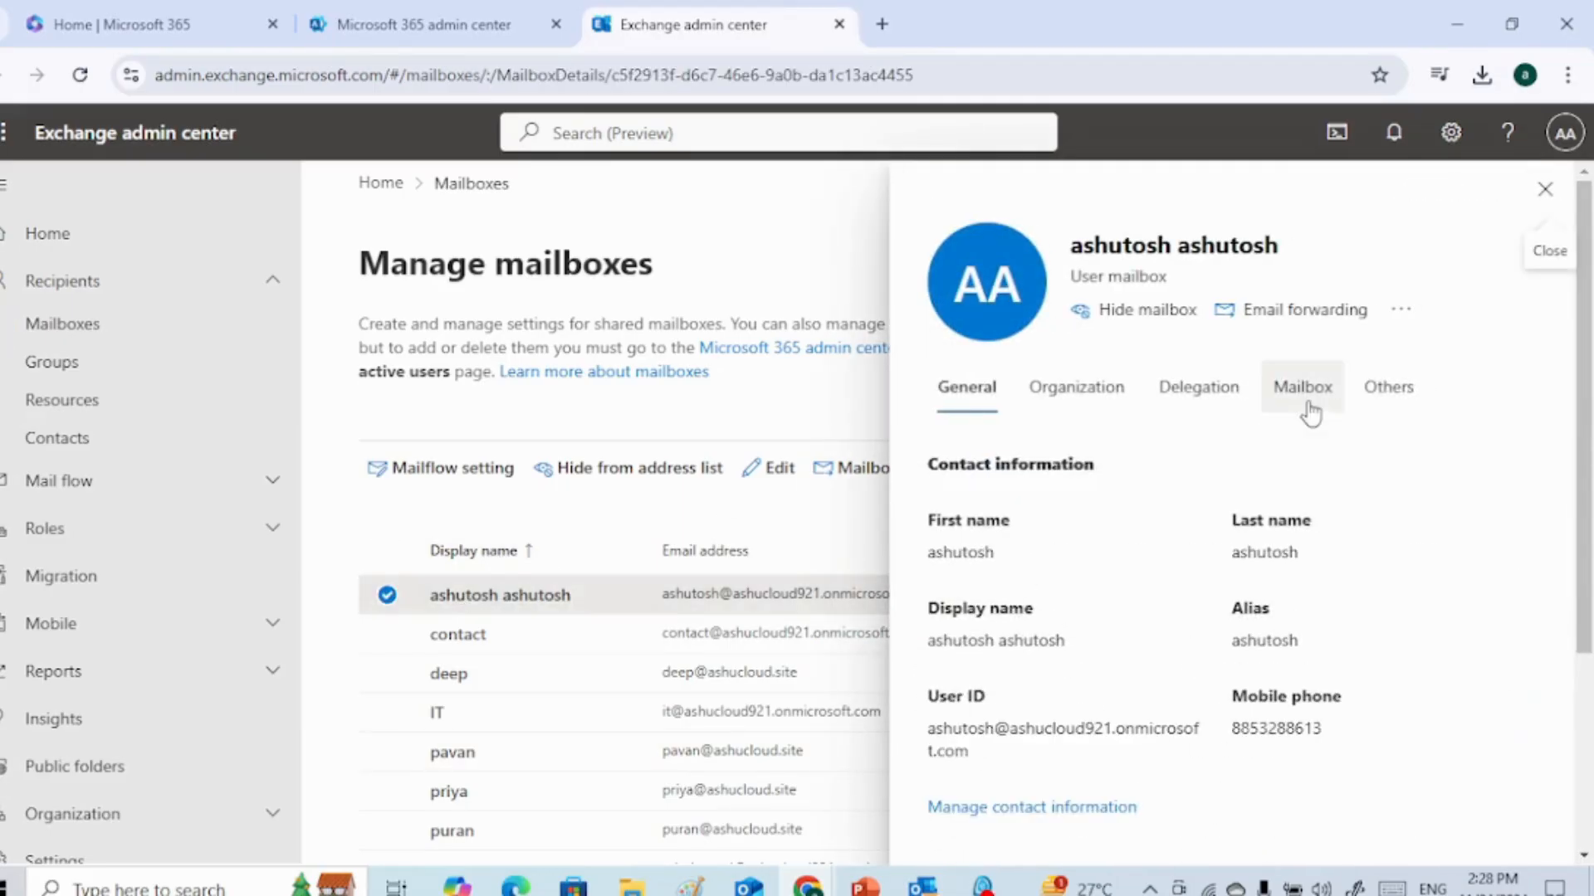
pyautogui.click(1301, 395)
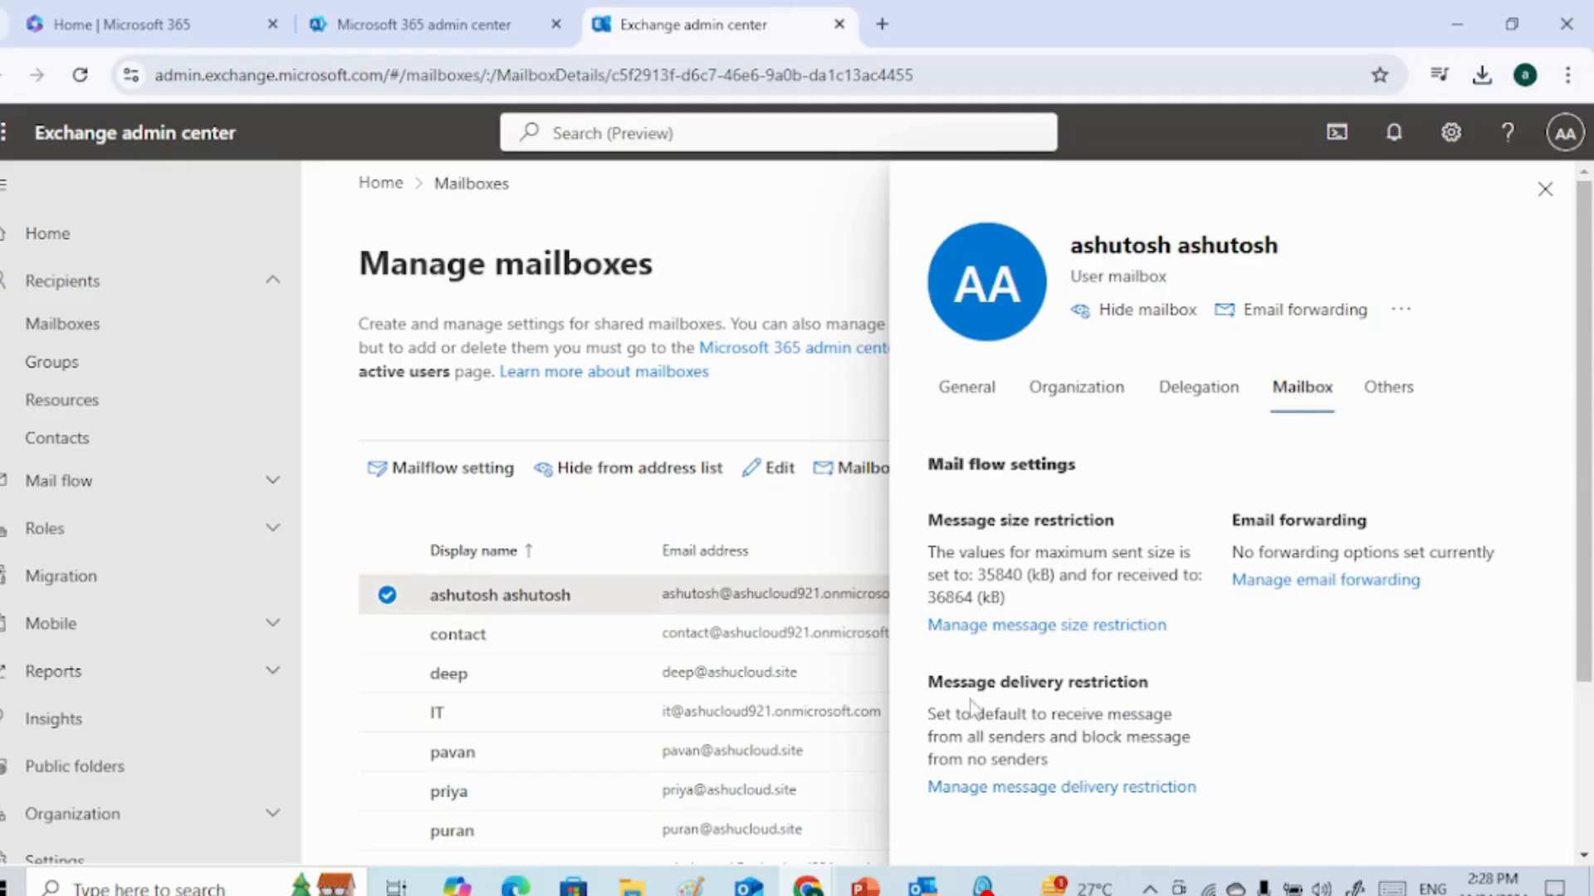
pyautogui.click(1029, 789)
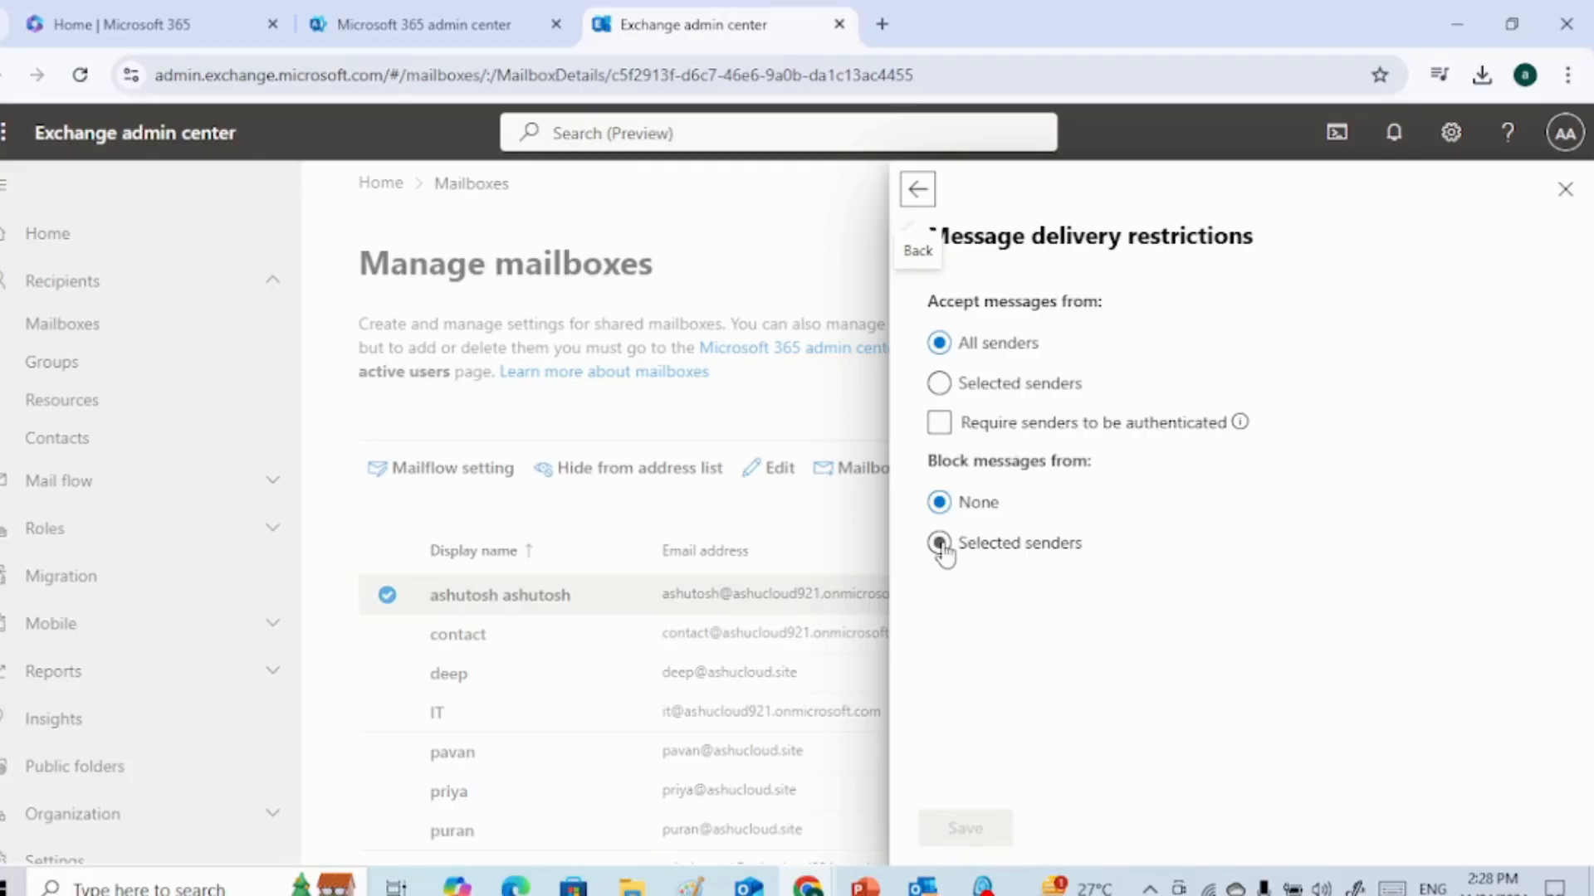
# - Block messages from selected senders, adding the user of the third listed mailbox, save the restriction and close the mailbox details
pyautogui.click(940, 544)
pyautogui.click(986, 585)
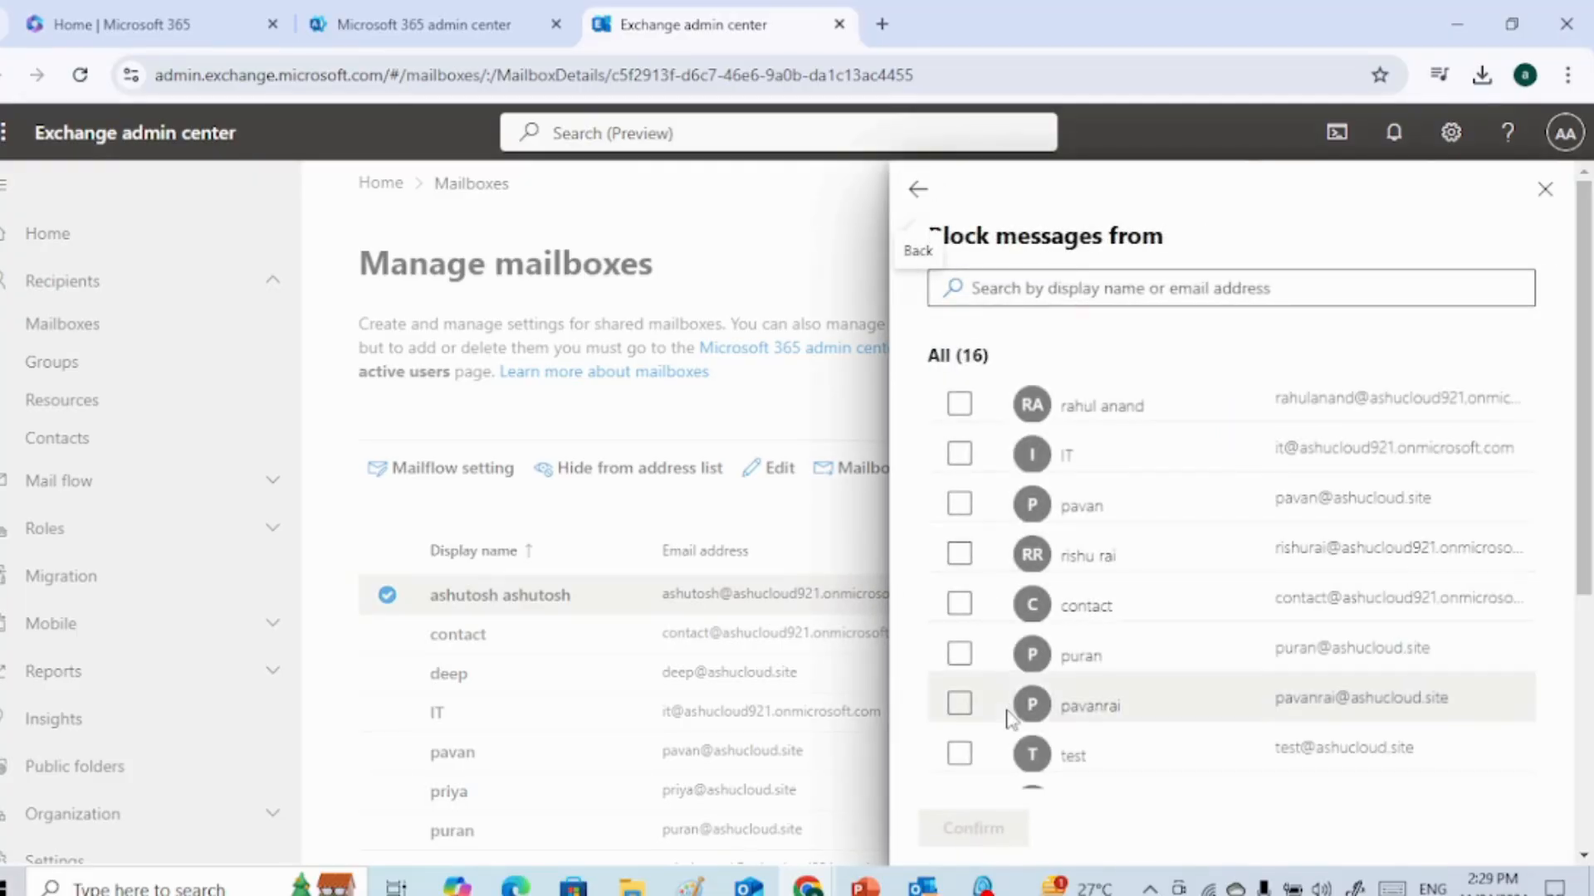
pyautogui.moveTo(1584, 415); pyautogui.dragTo(1582, 544)
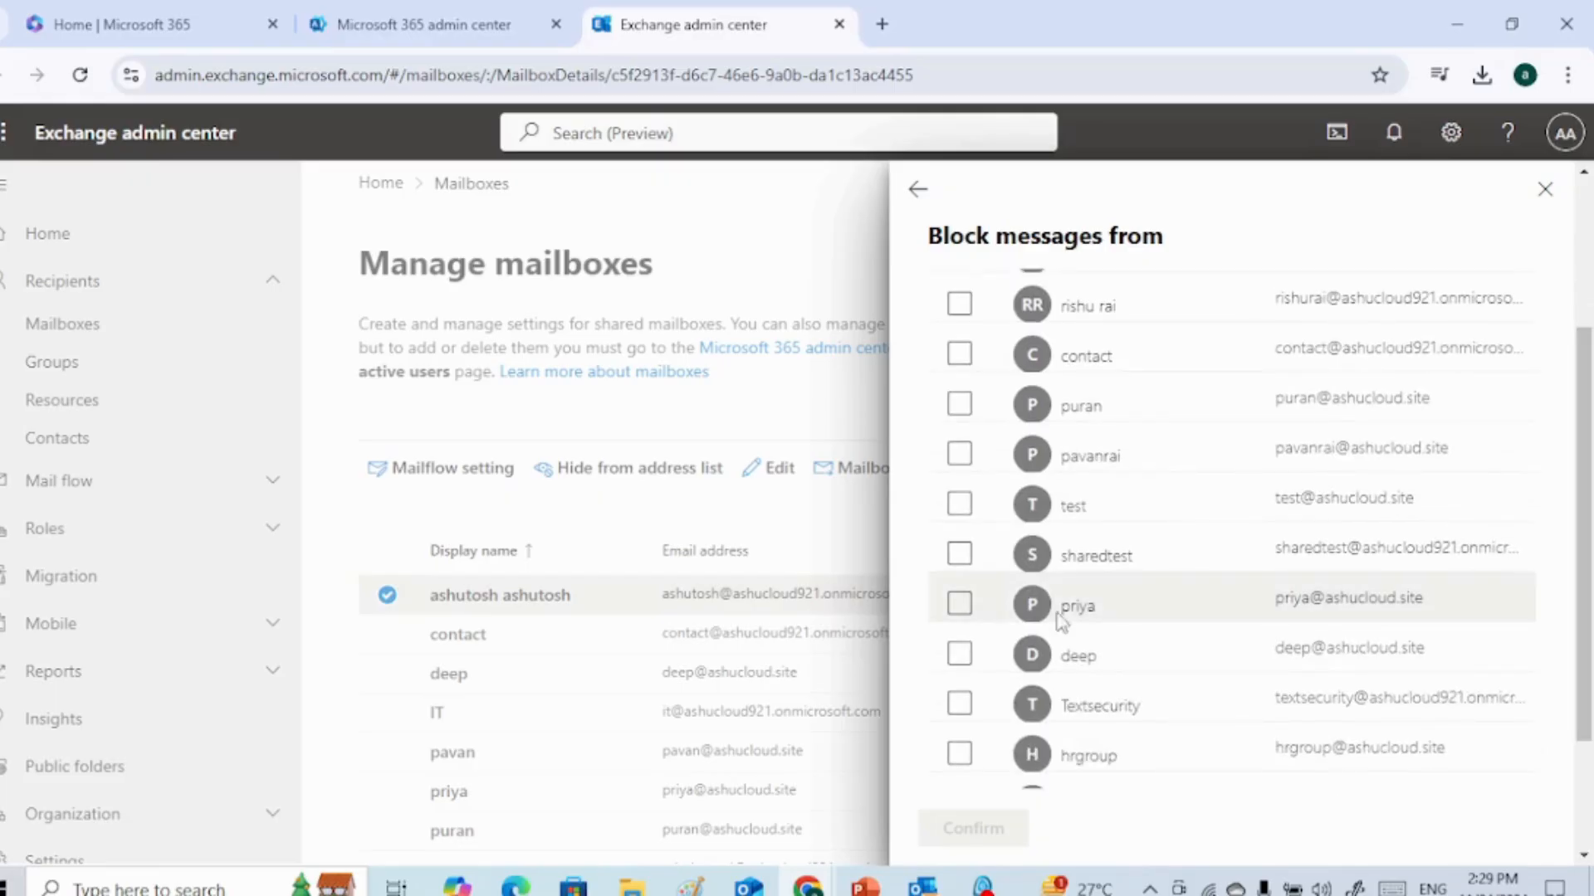
pyautogui.click(963, 655)
pyautogui.click(977, 840)
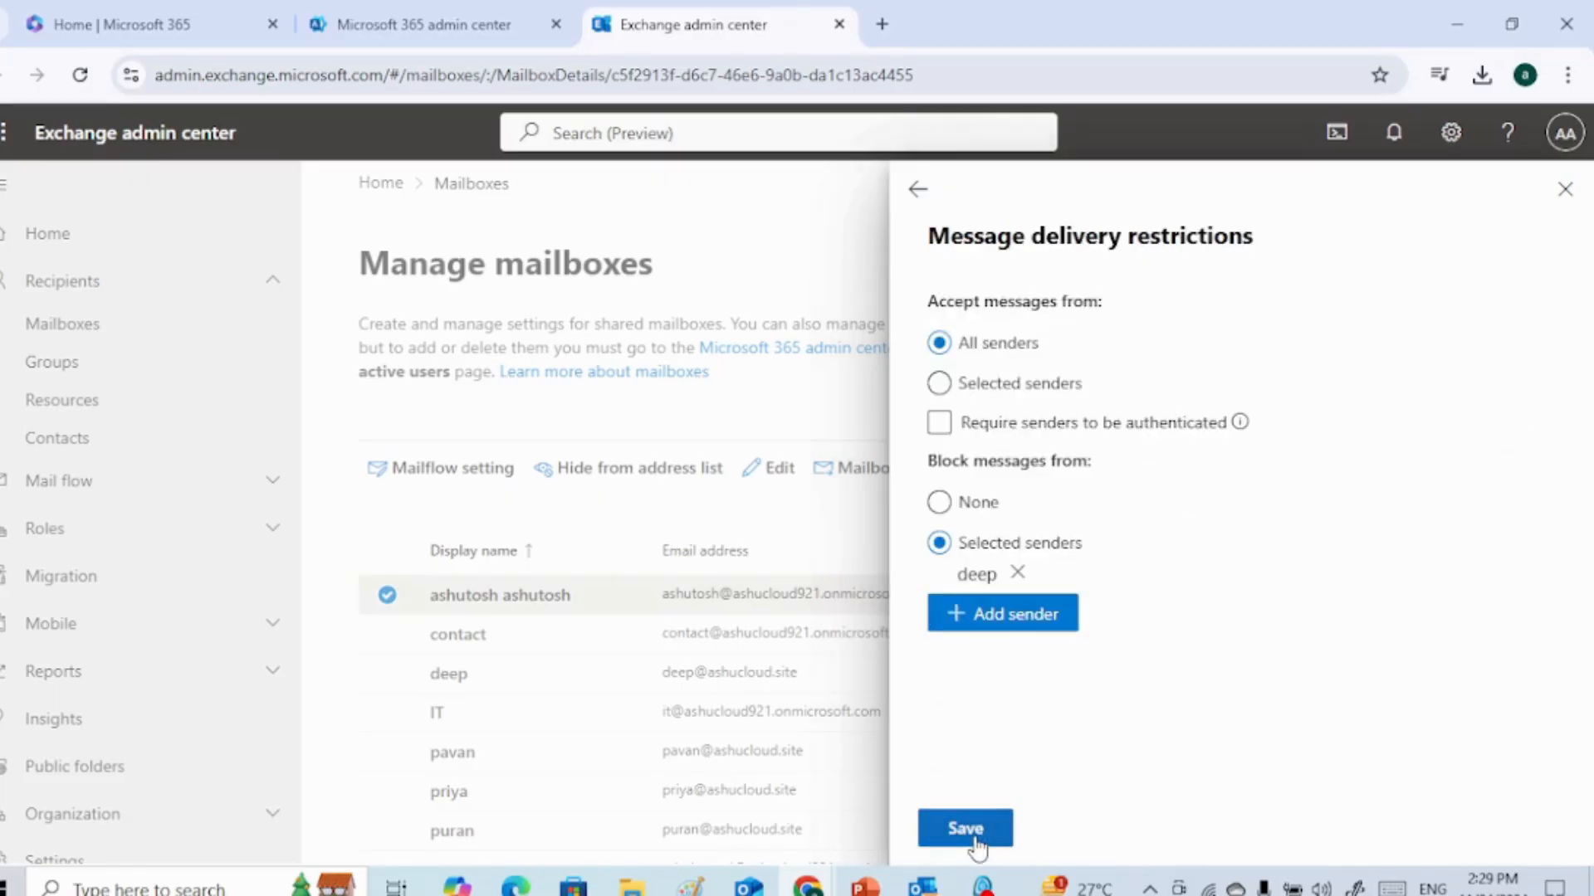
pyautogui.click(964, 830)
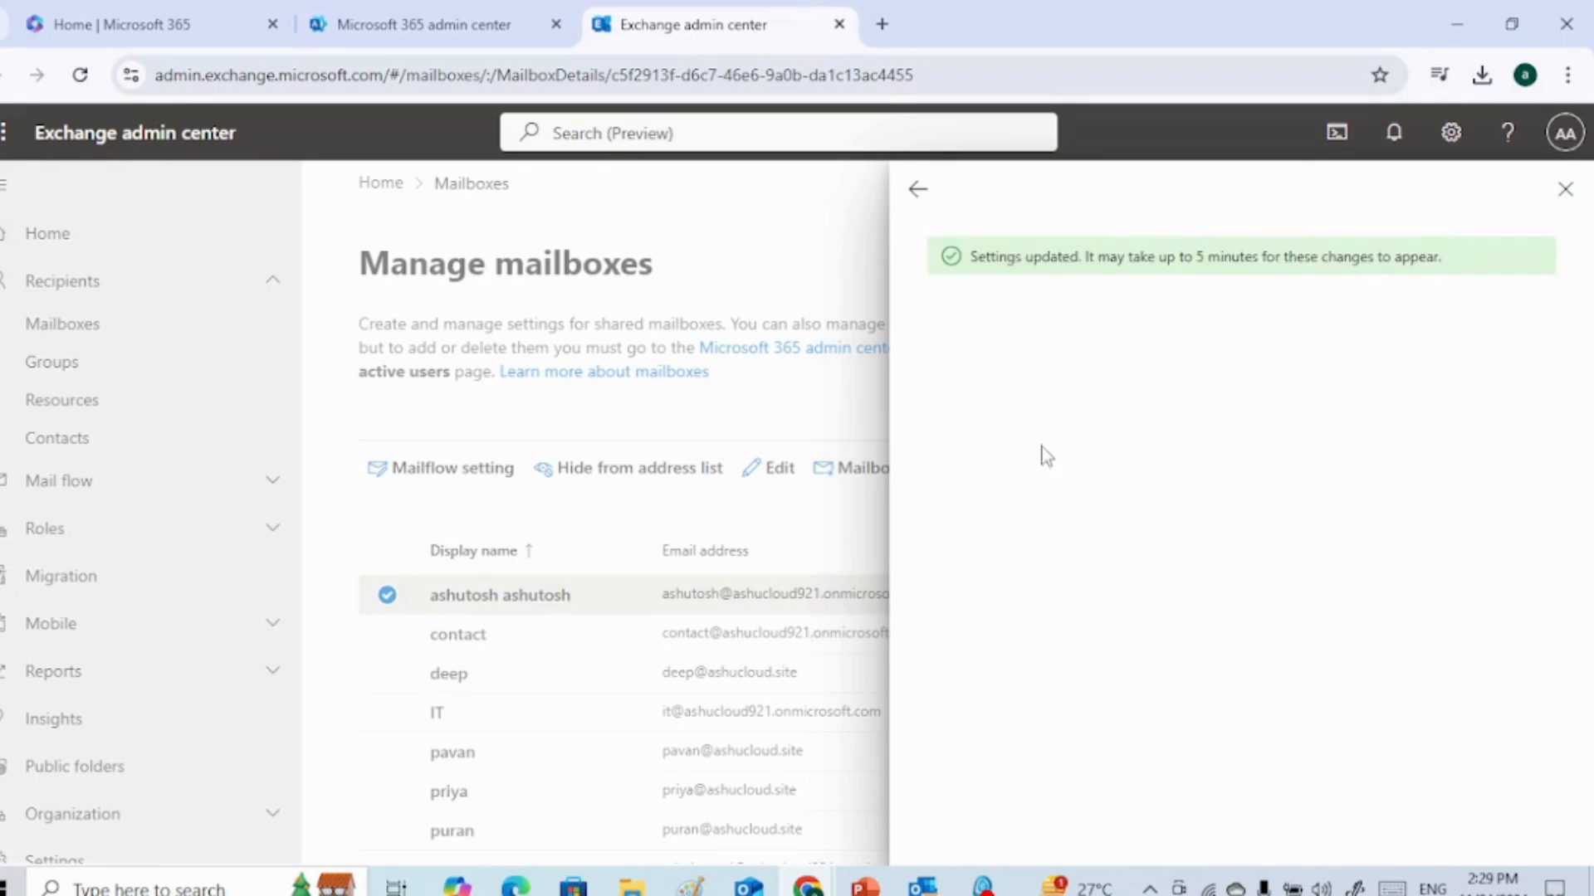
pyautogui.click(918, 193)
pyautogui.click(1545, 189)
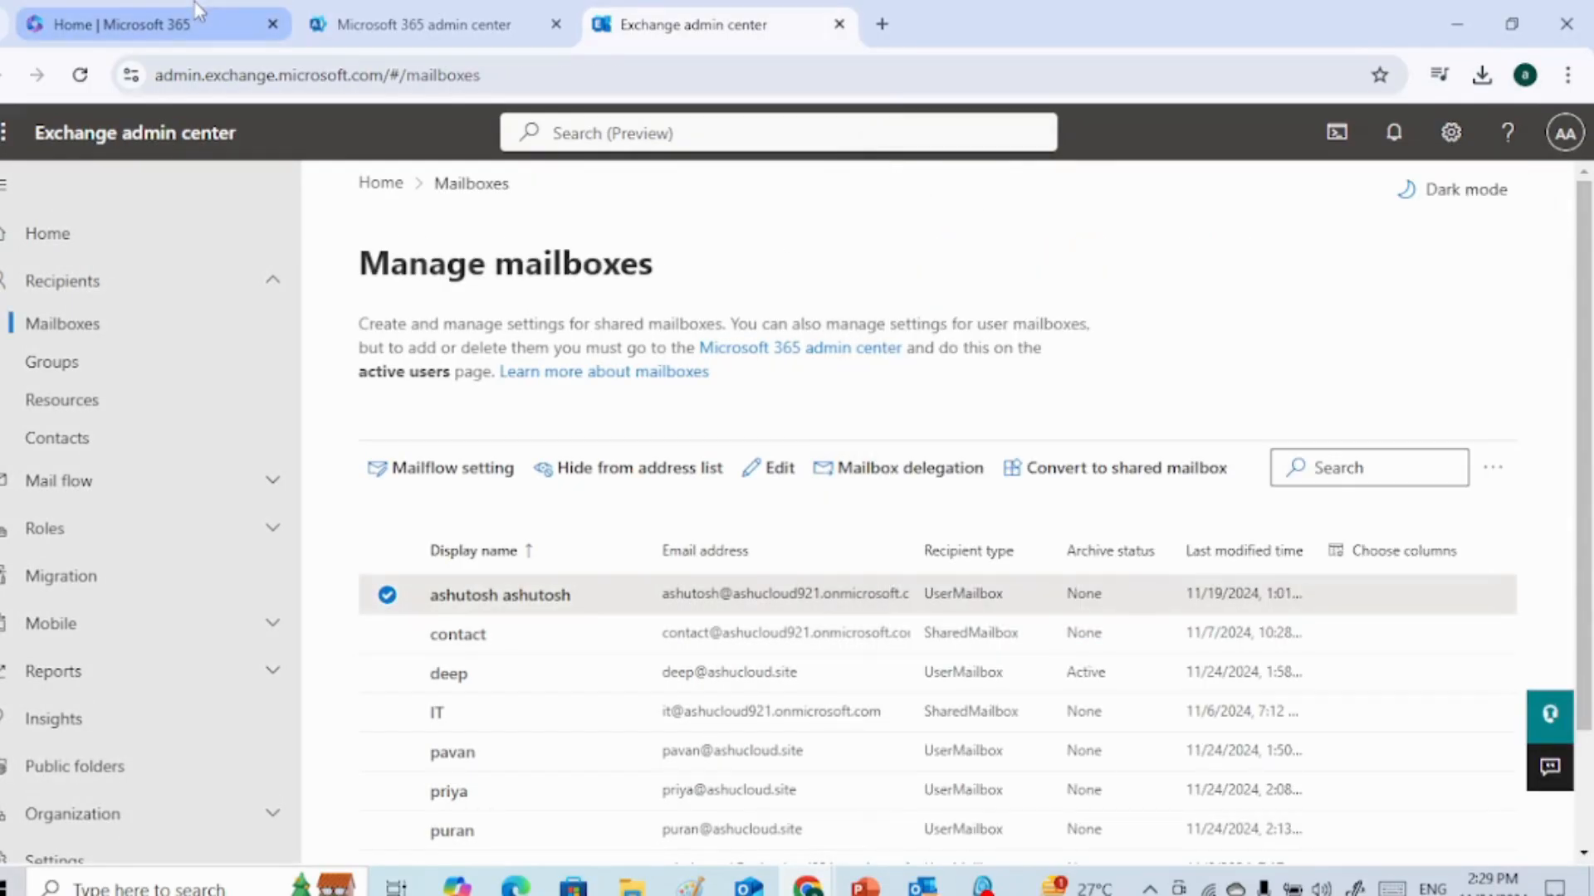
# - Switch to the blocked sender's Outlook on the web and email the restricted mailbox with subject "Test" and body "This is a test mail"
pyautogui.moveTo(807, 885)
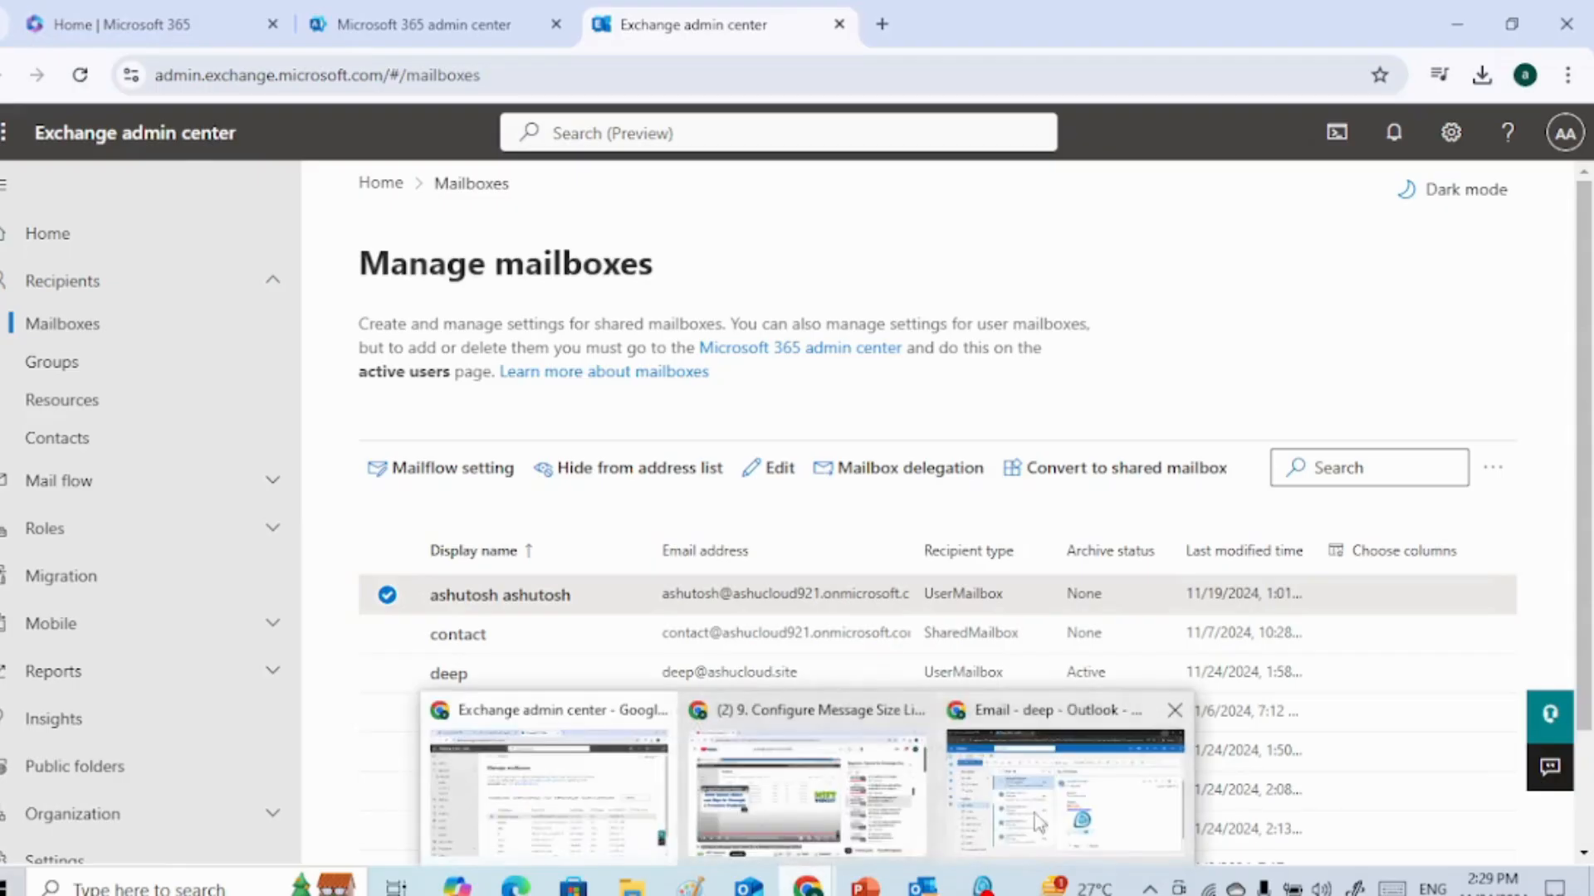
pyautogui.click(1044, 814)
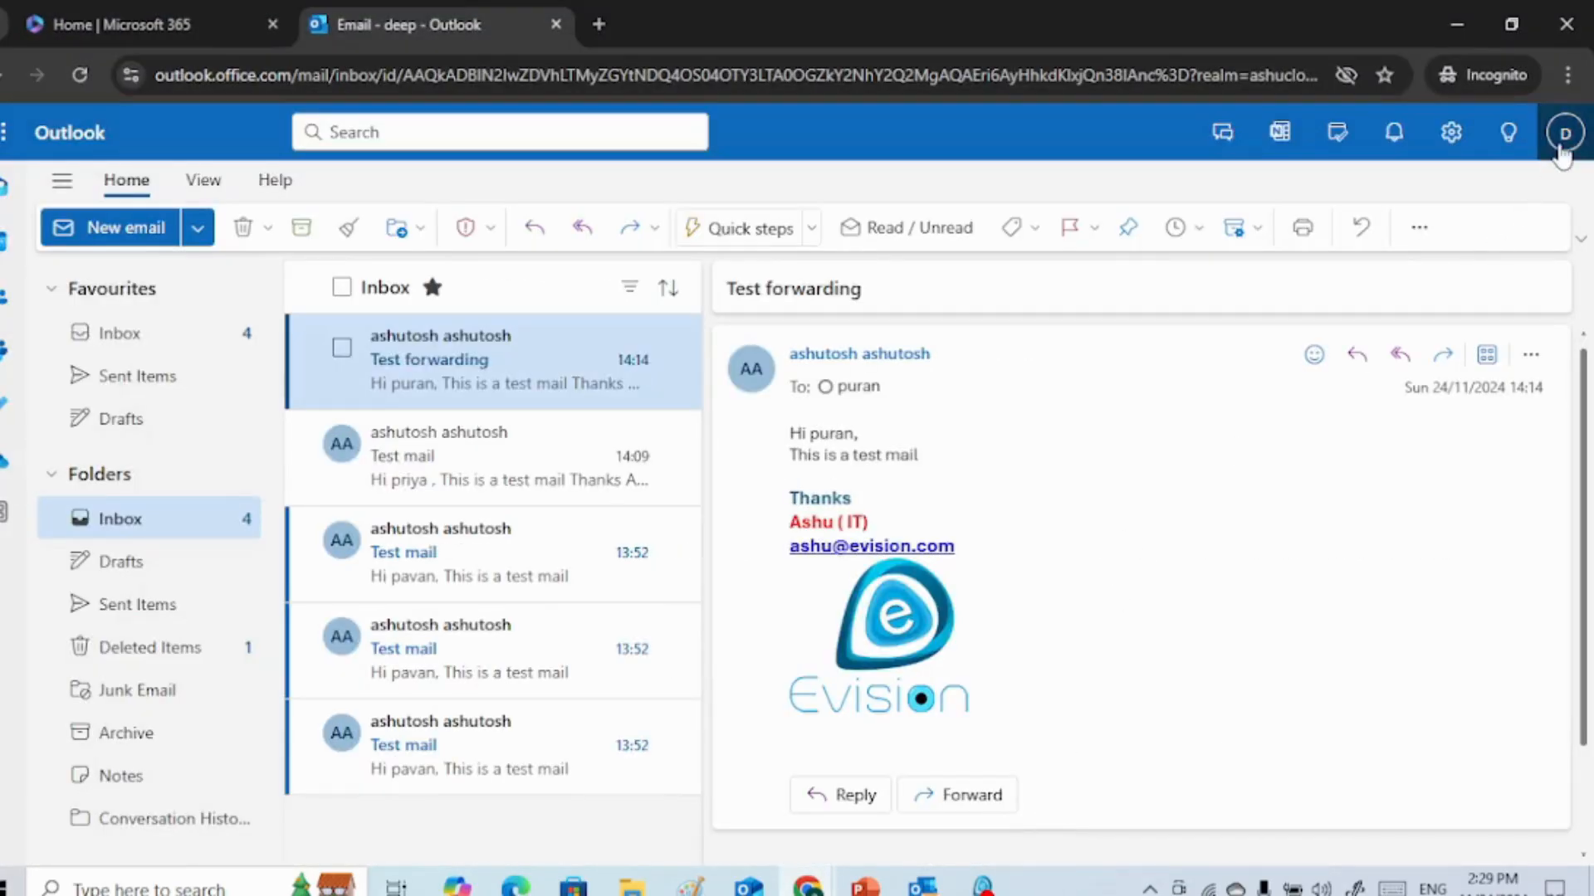
pyautogui.click(116, 228)
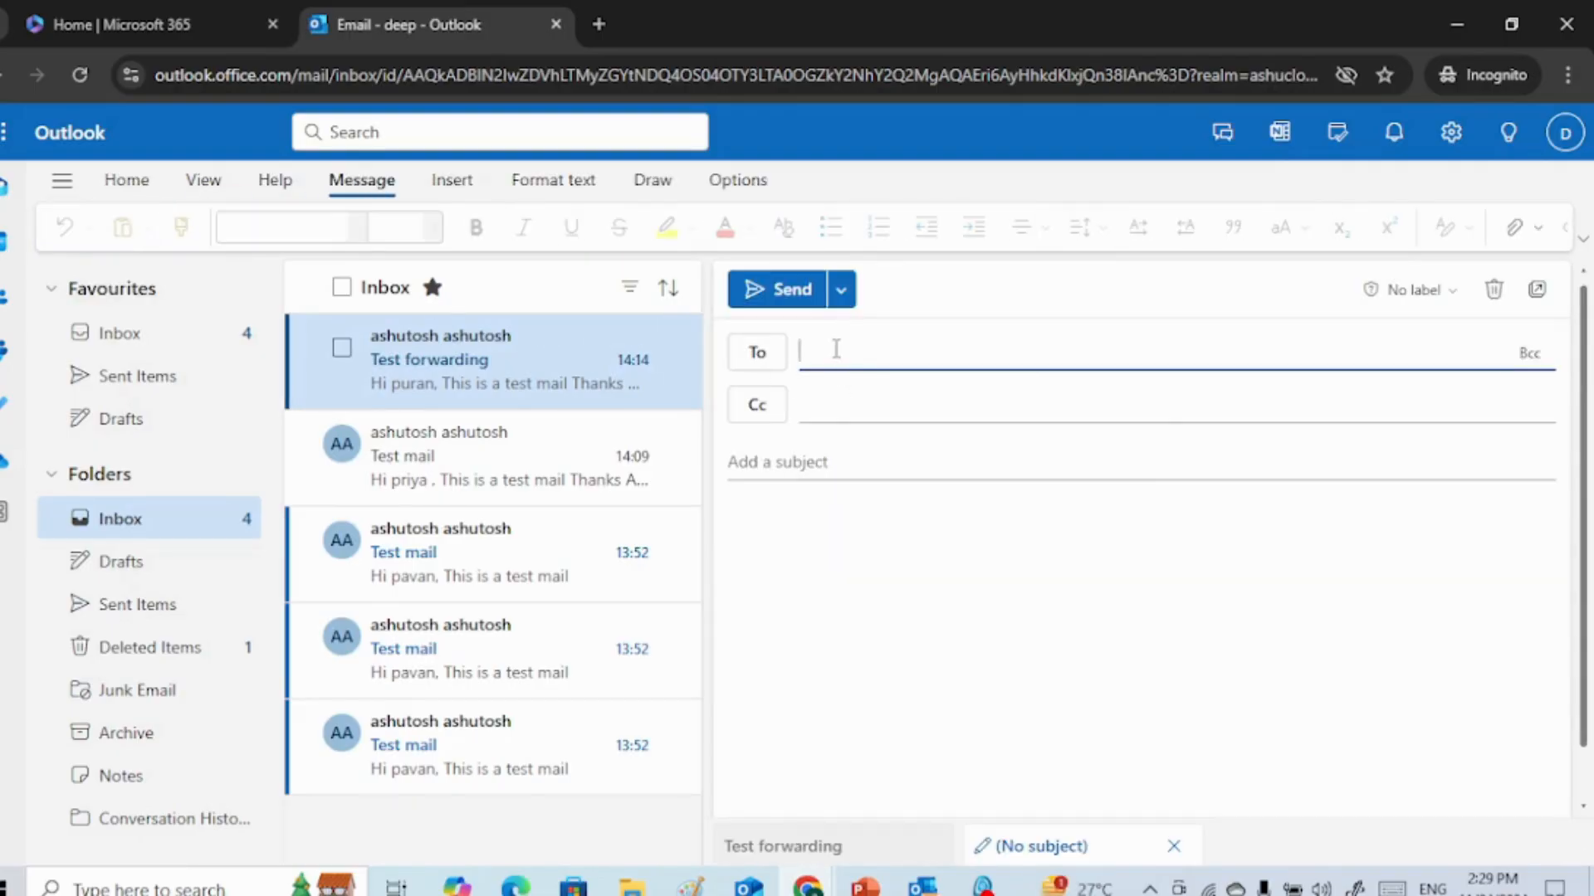
pyautogui.write('as')
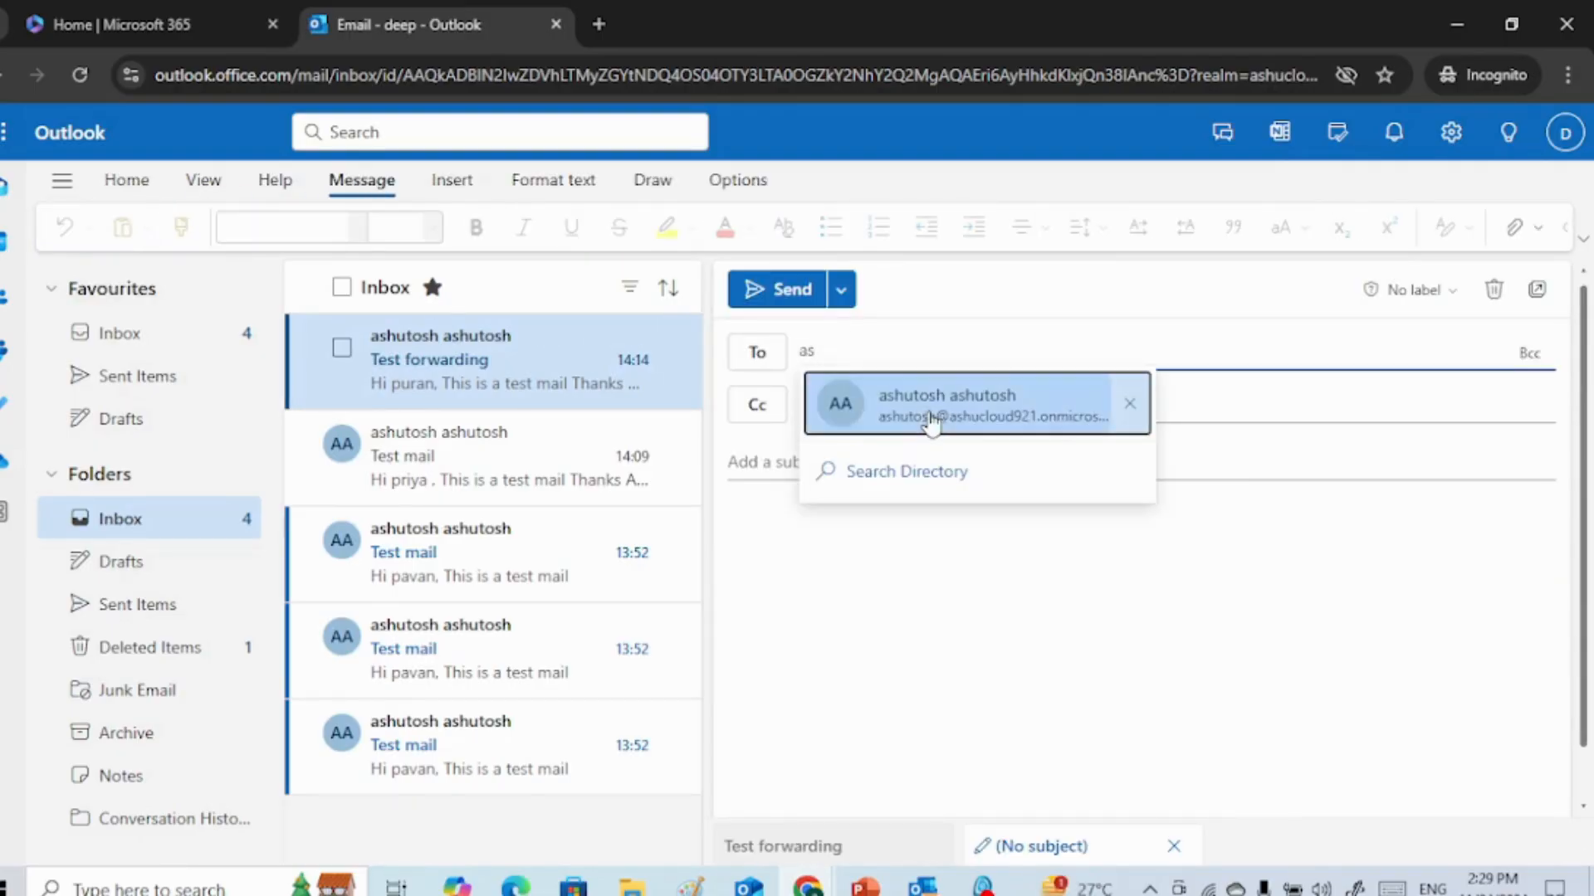
pyautogui.click(931, 421)
pyautogui.click(852, 459)
pyautogui.write('Tes')
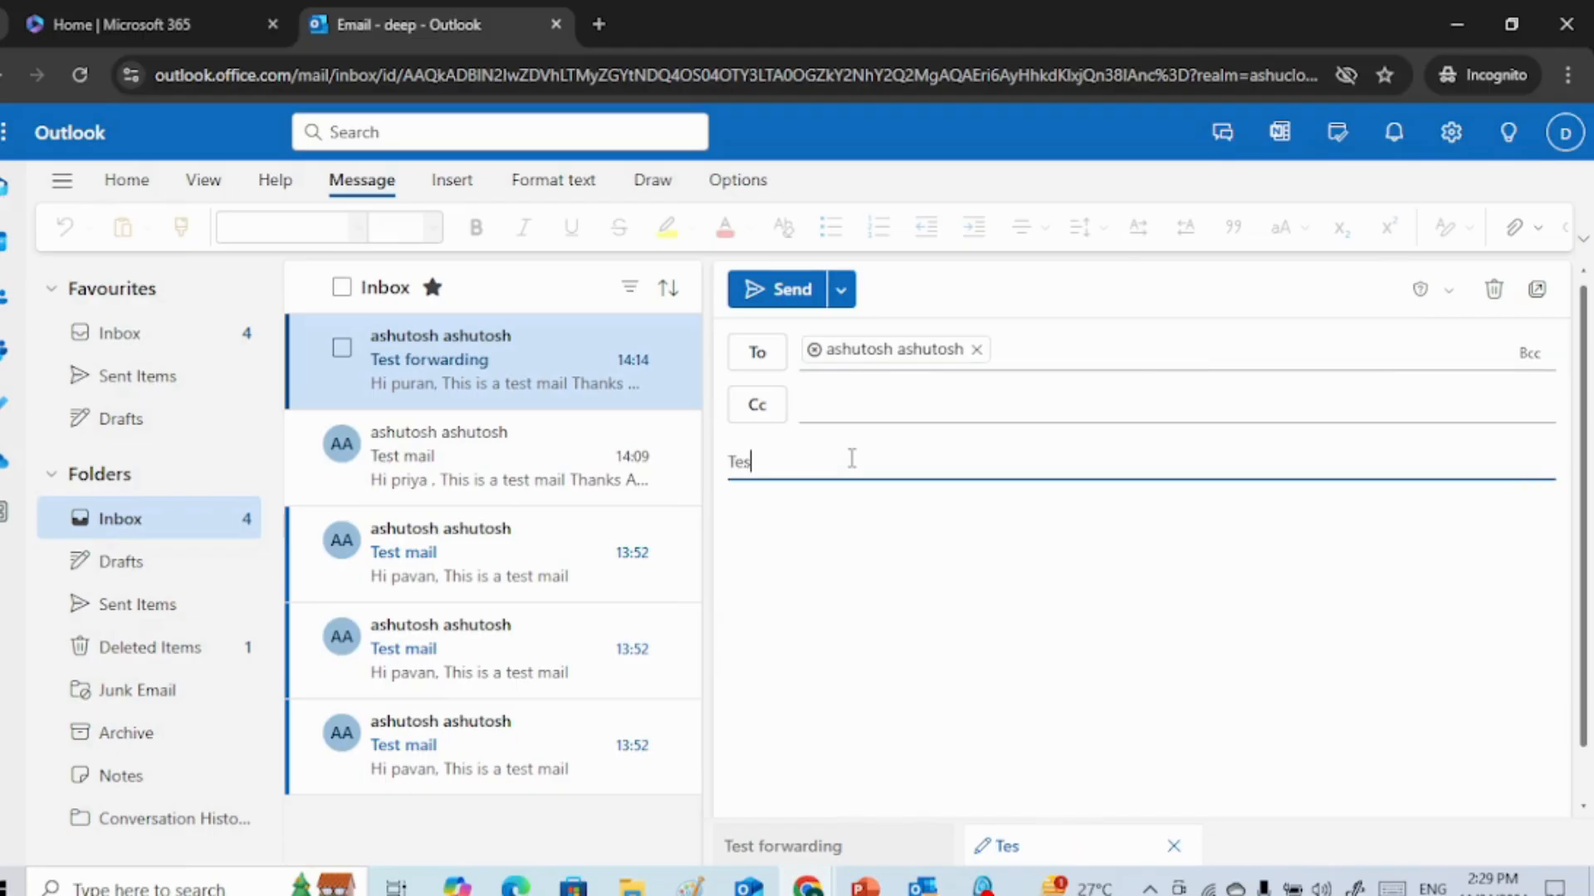
pyautogui.write('t')
pyautogui.click(751, 565)
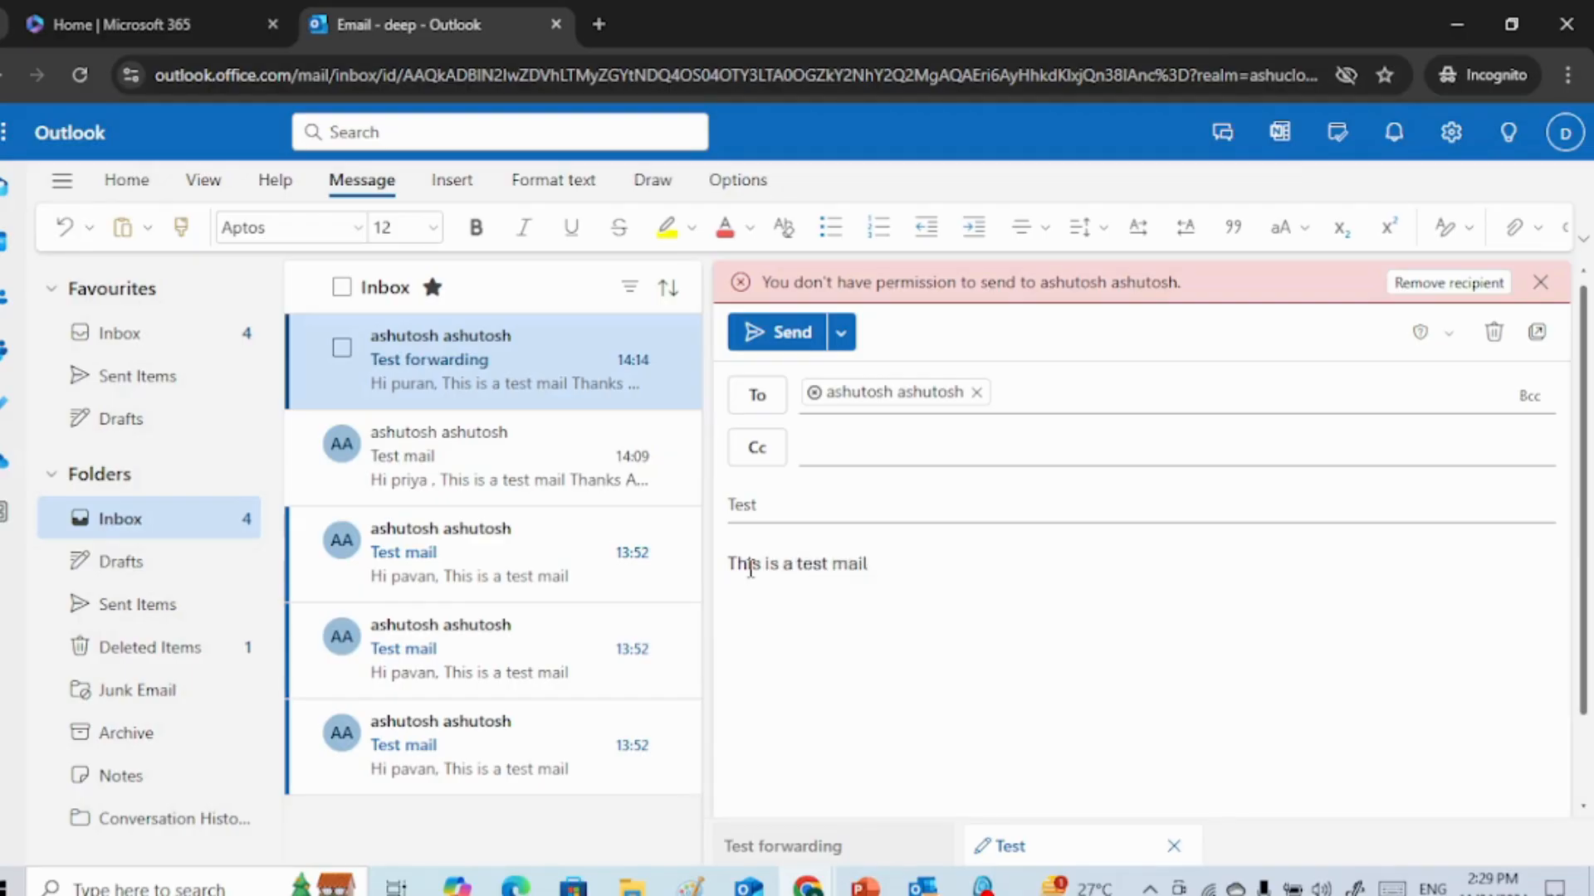
pyautogui.click(772, 332)
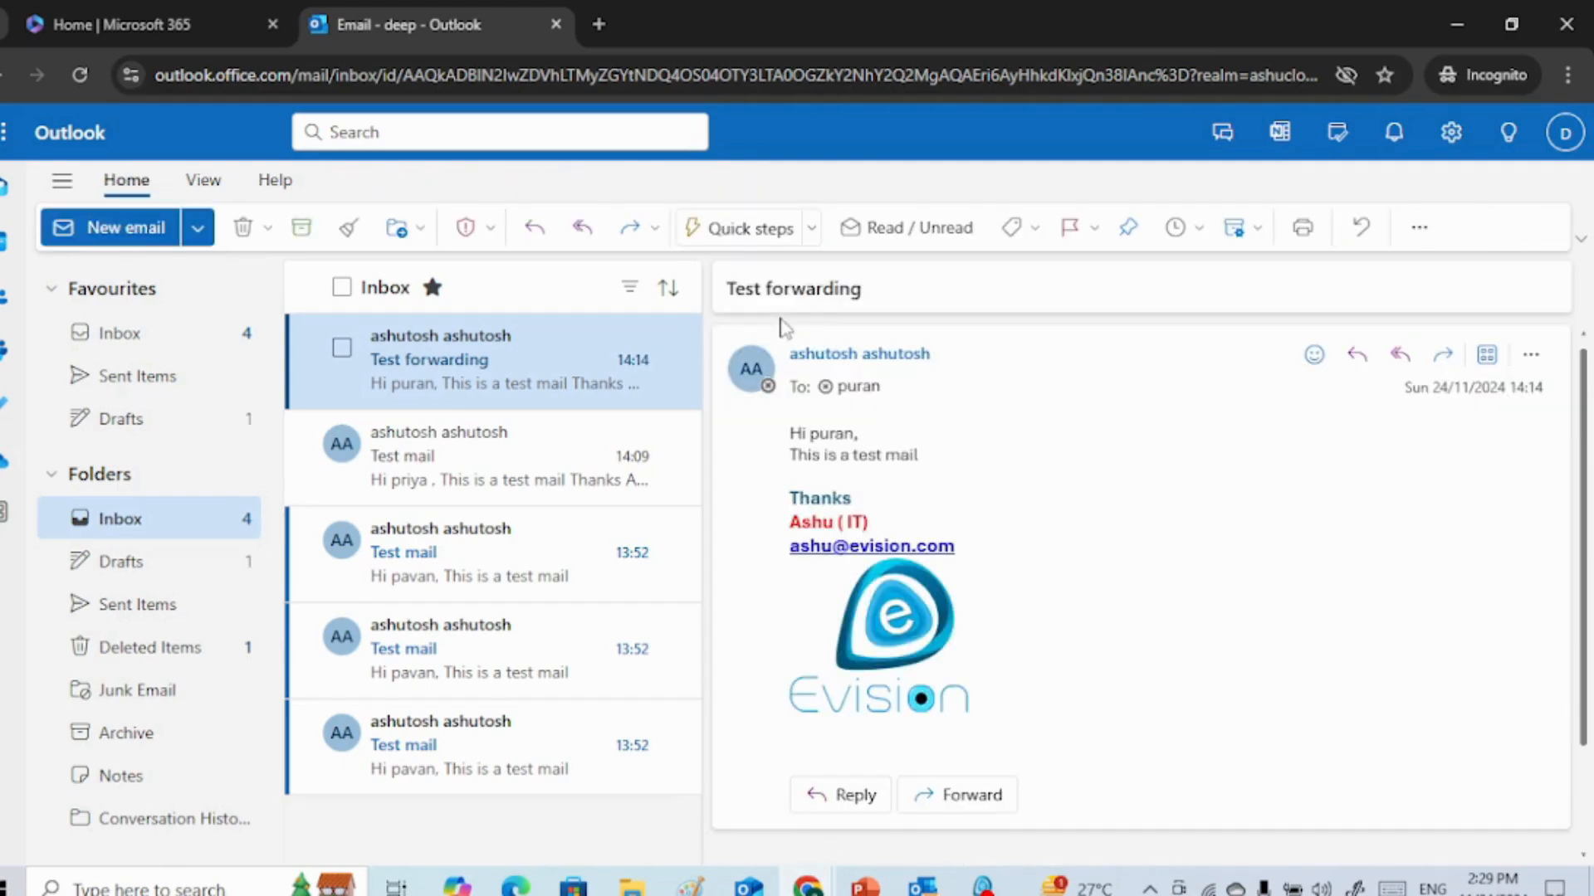
# - Open the sent Test message in Sent Items and read the delivery reason in the Microsoft Outlook reply
pyautogui.click(124, 604)
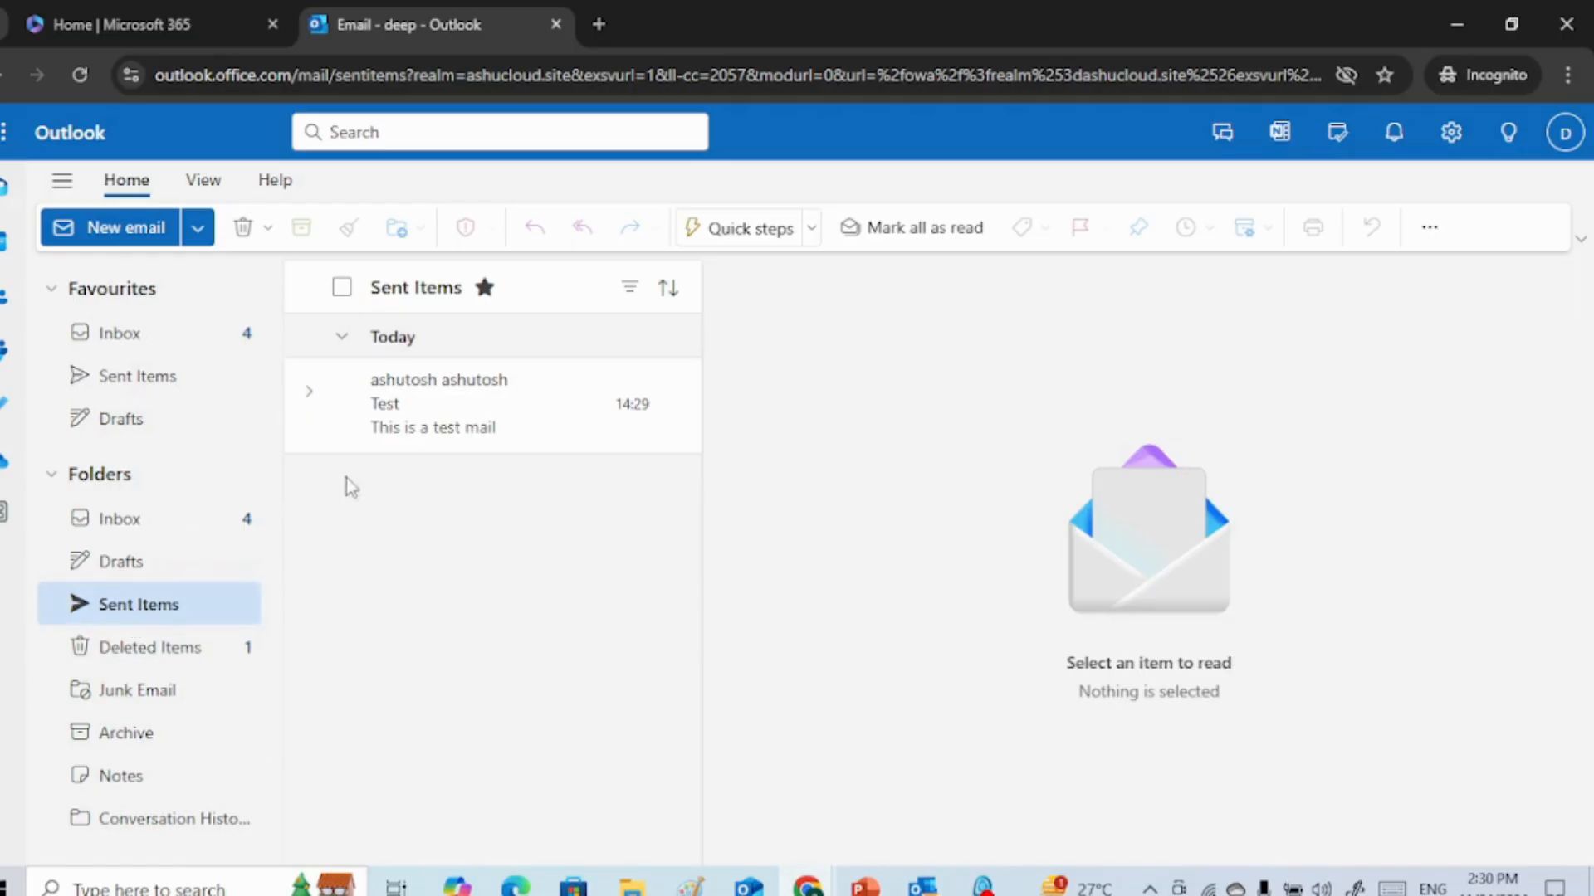
pyautogui.click(461, 402)
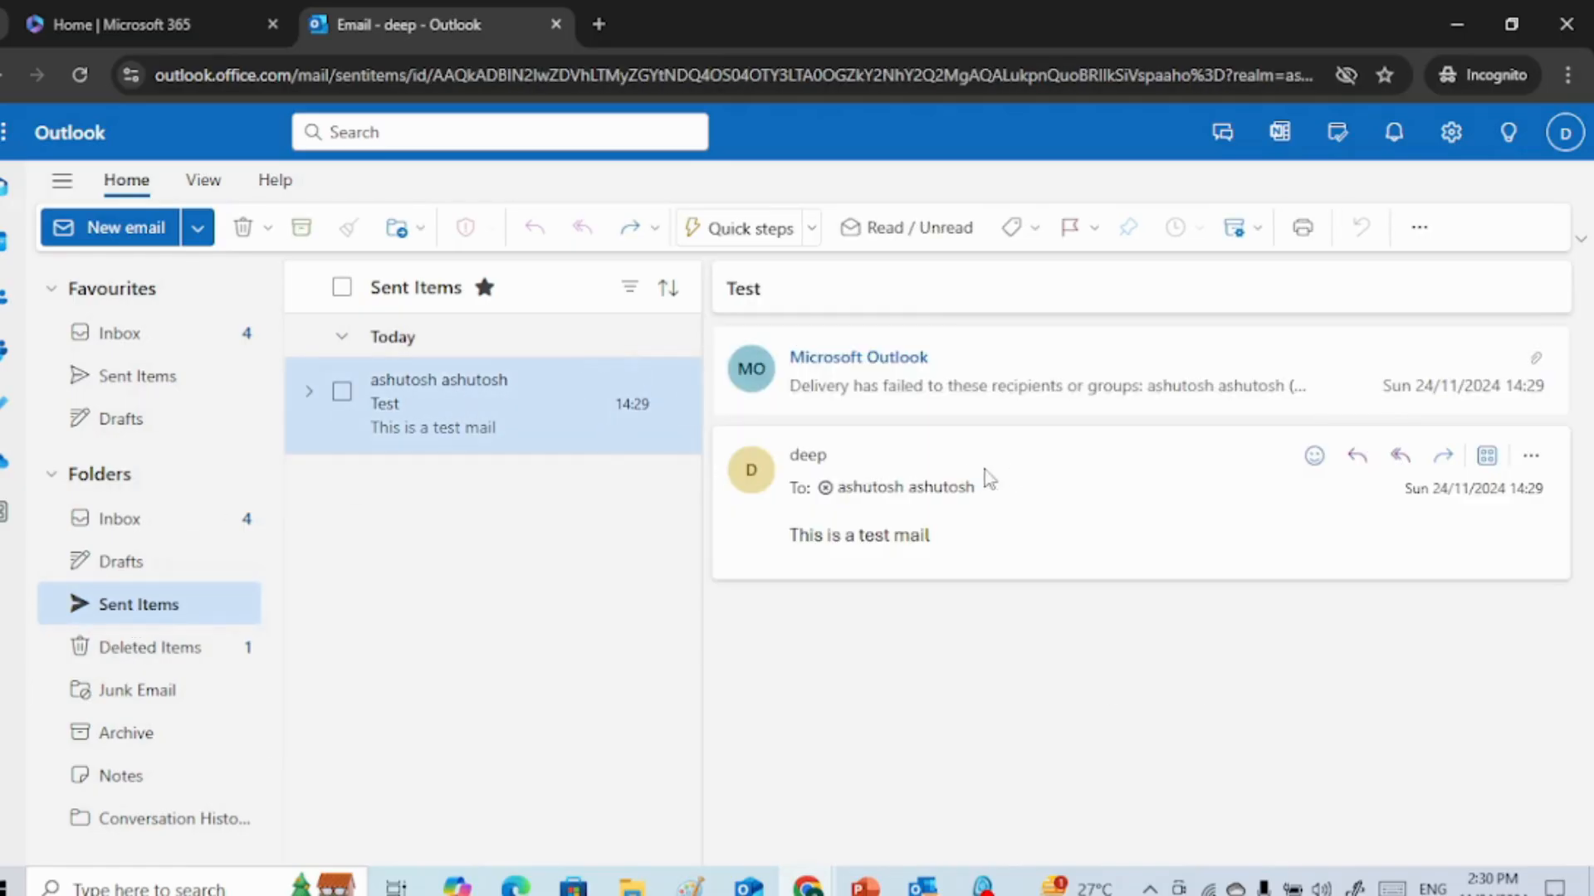
pyautogui.click(917, 384)
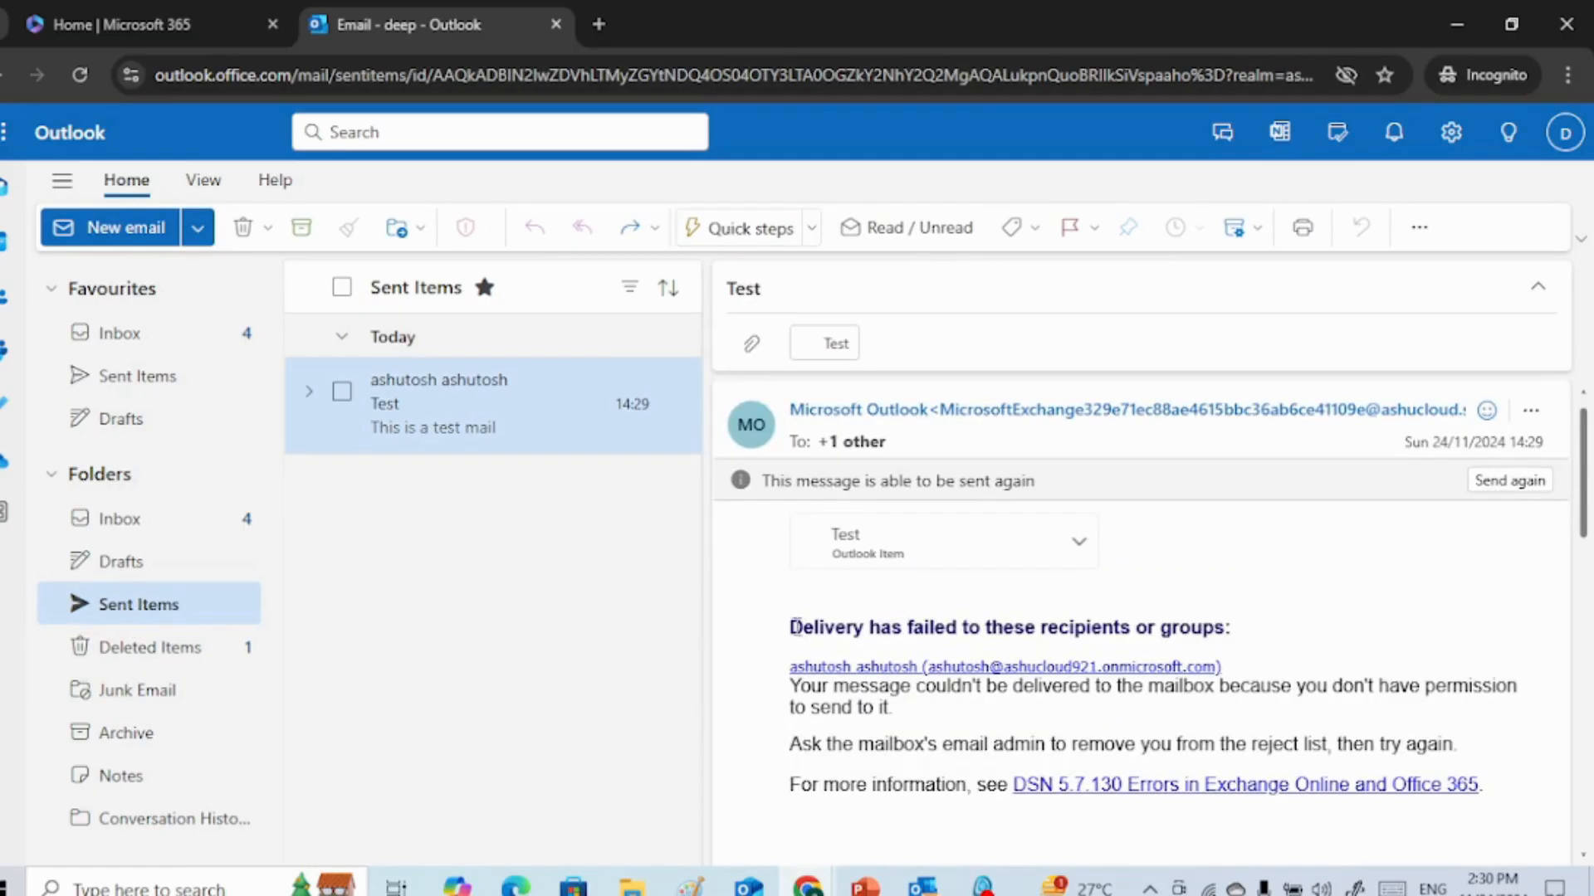
pyautogui.moveTo(813, 631); pyautogui.dragTo(1252, 647)
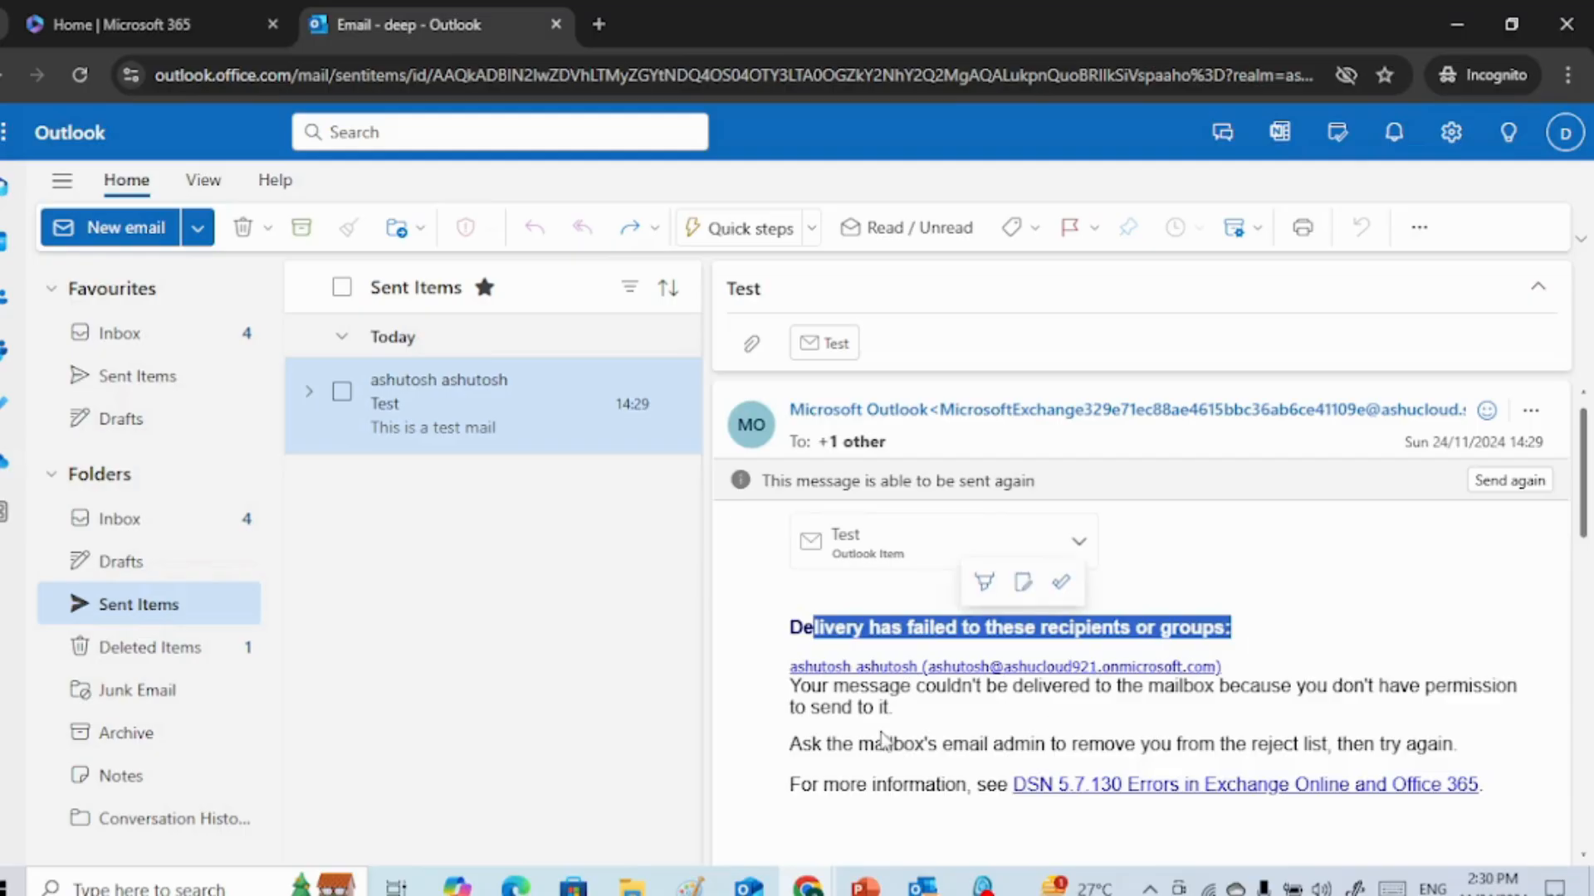
pyautogui.scroll(-1, 882, 740)
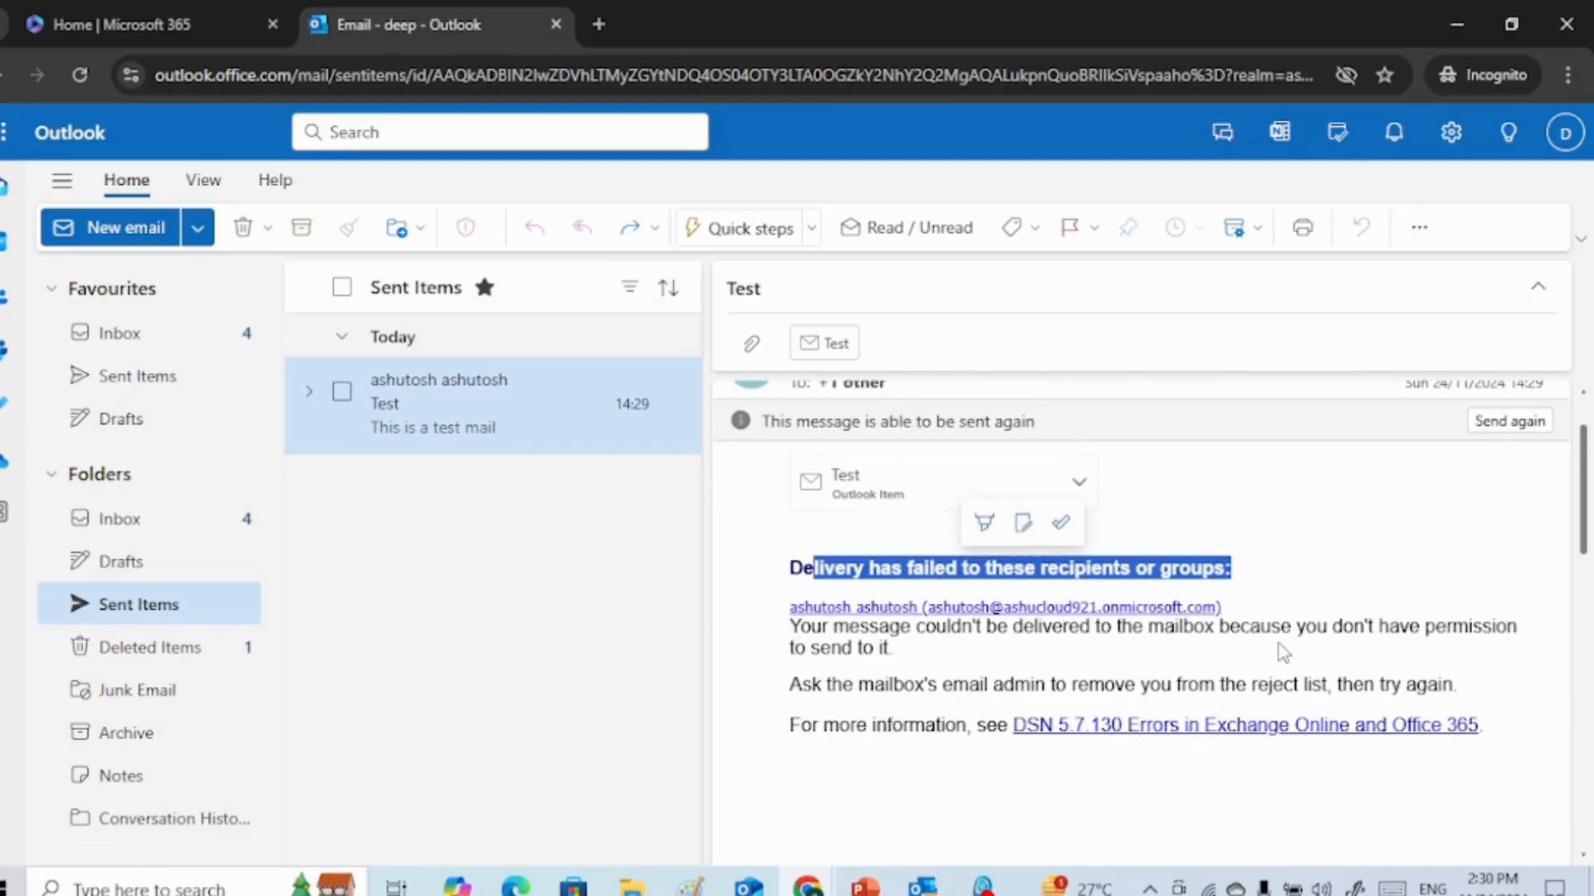
pyautogui.moveTo(1301, 621); pyautogui.dragTo(1500, 624)
pyautogui.moveTo(807, 649); pyautogui.dragTo(888, 654)
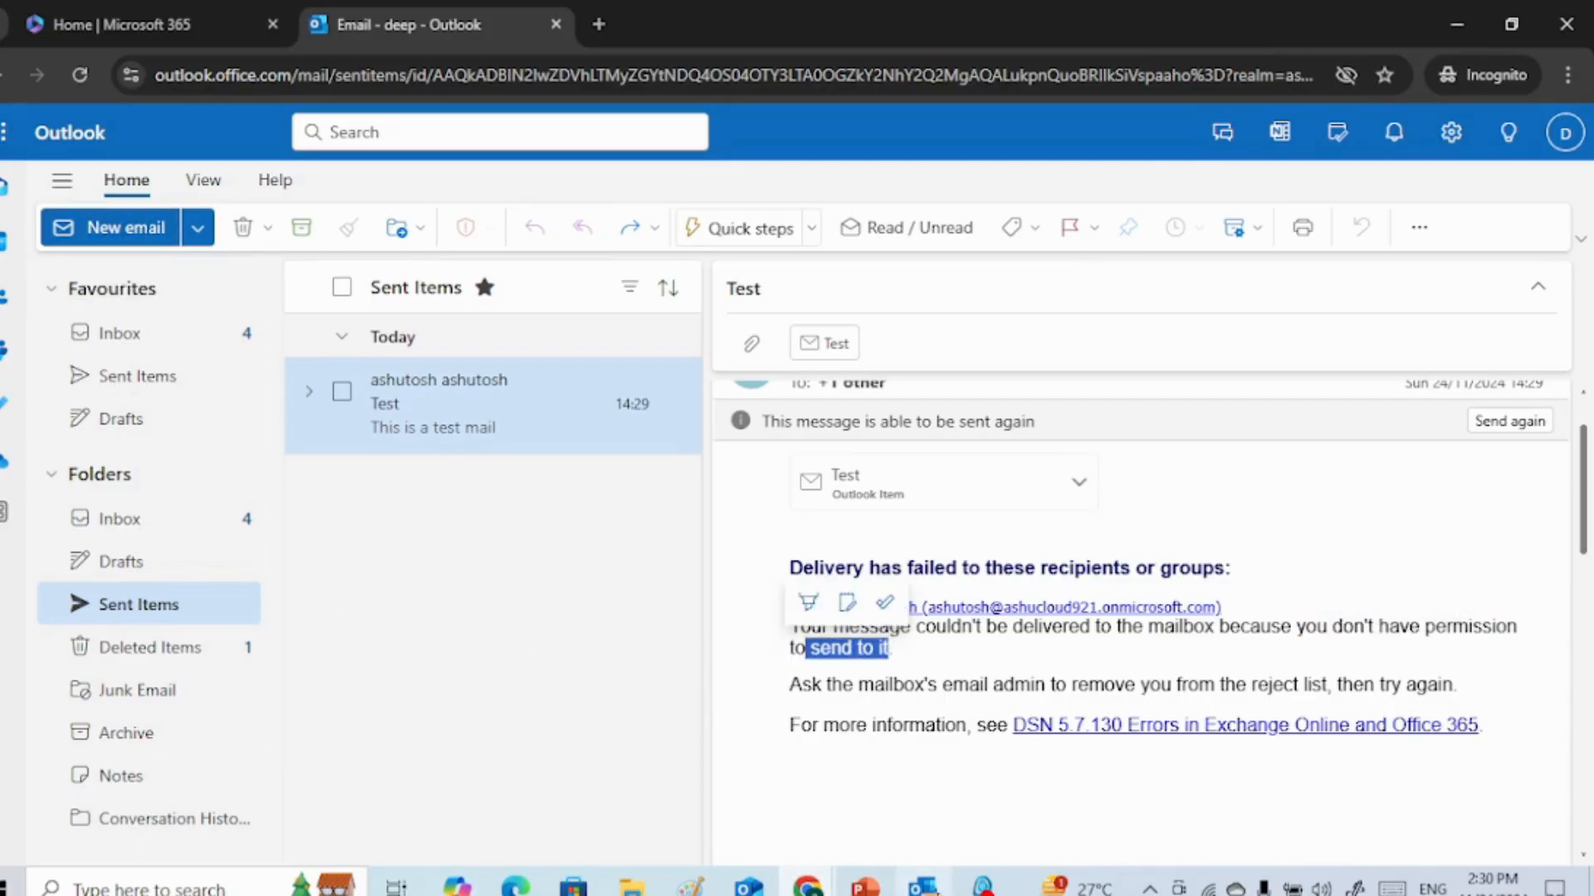
# - Switch to desktop Outlook and check the recipient's Inbox for the test message
pyautogui.click(922, 887)
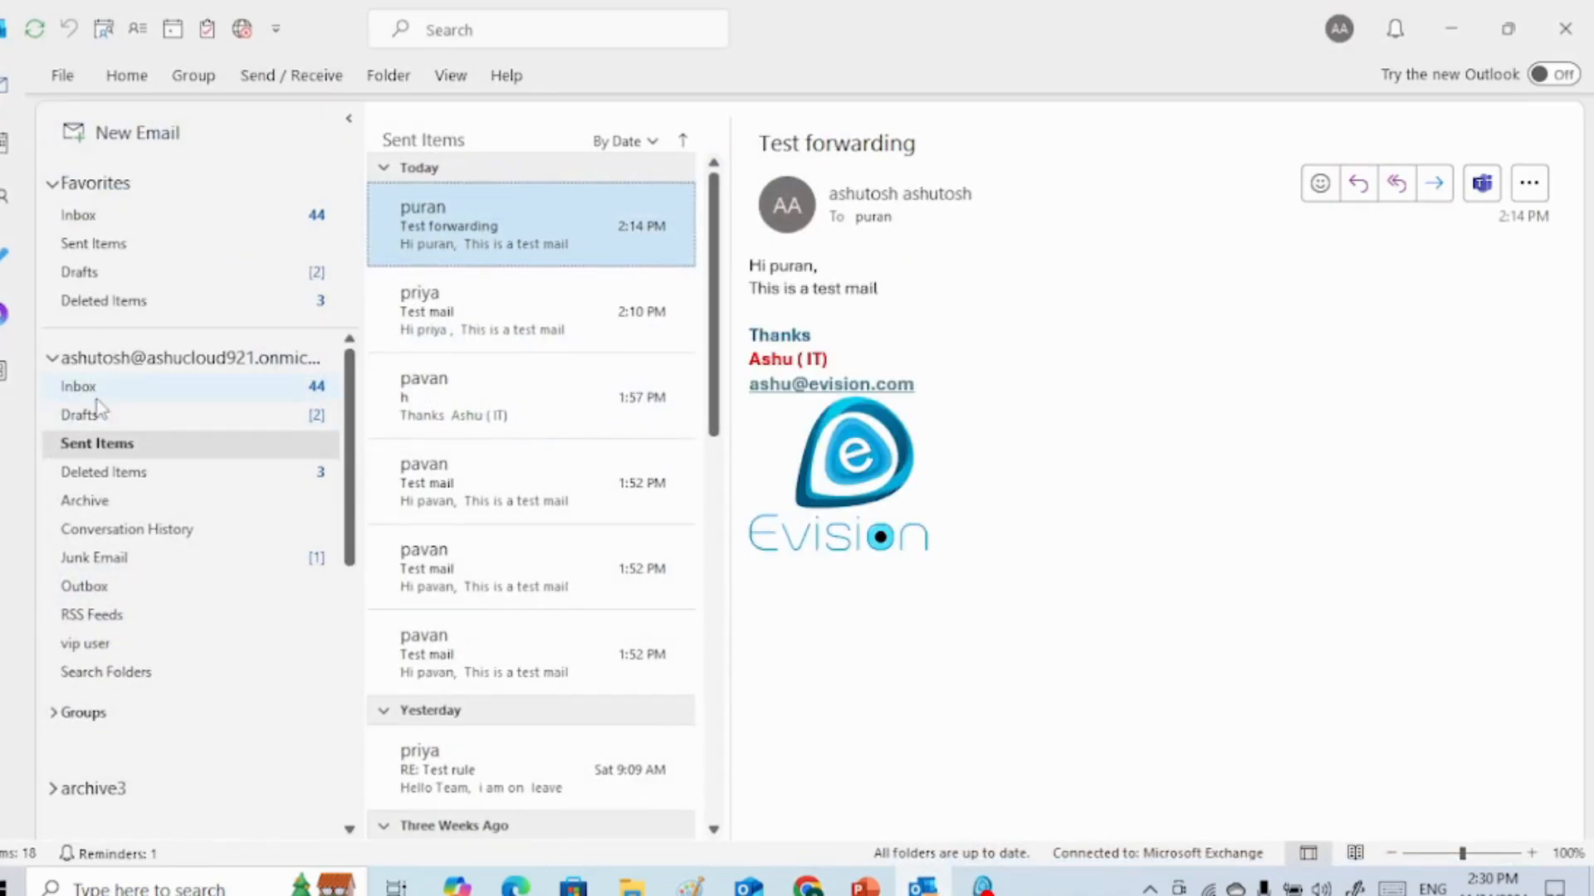
pyautogui.click(114, 396)
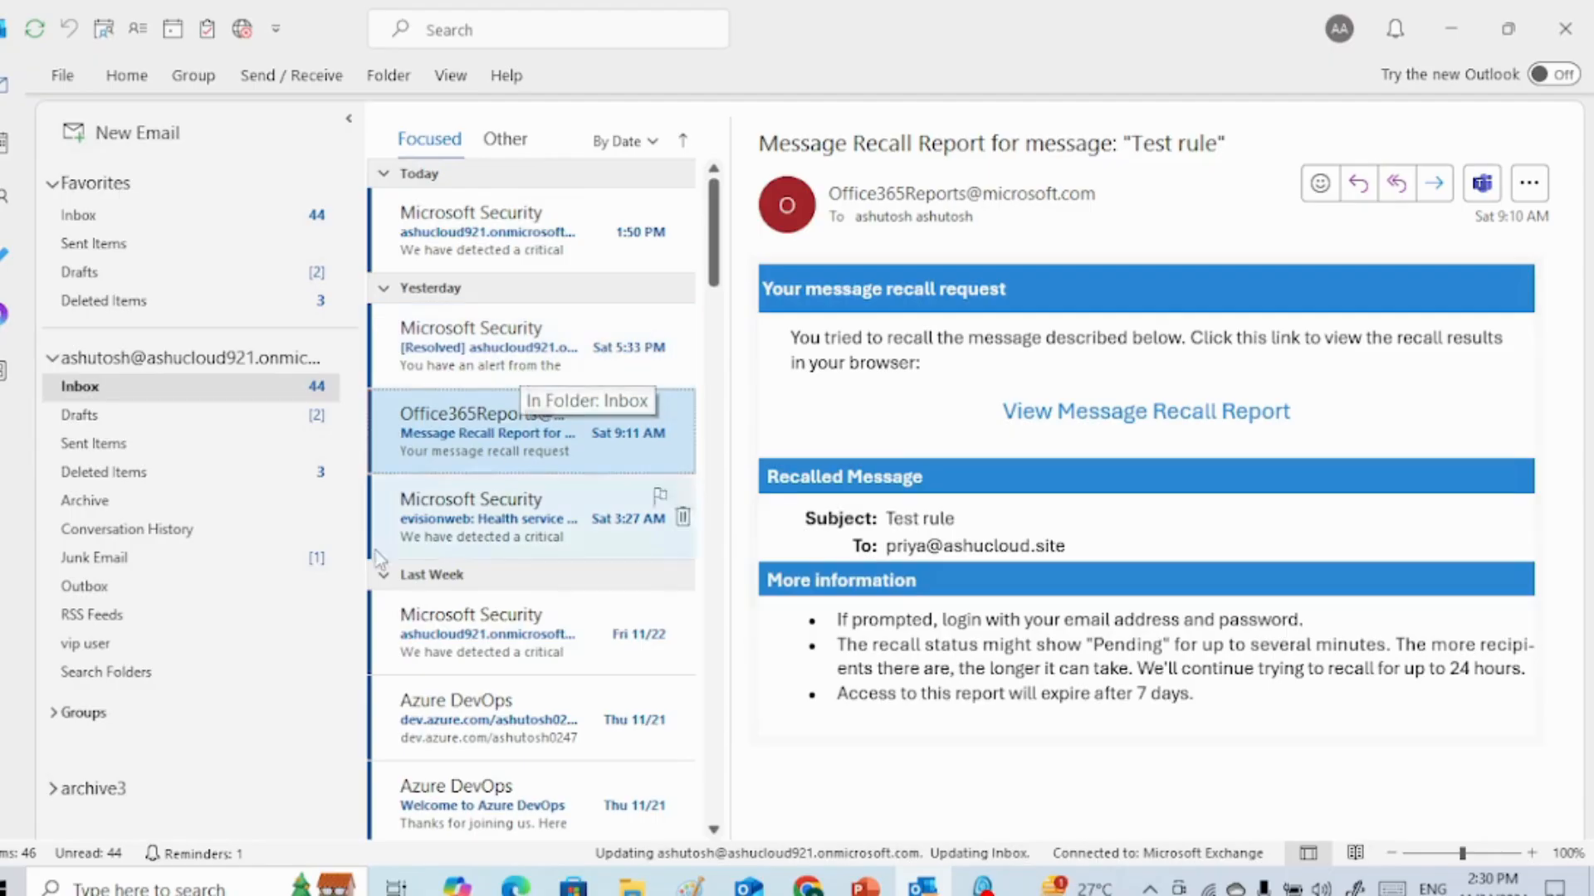
# - Check the recipient's Junk Email folder and Inbox for the test message, and switch back to the blocked sender's Outlook on the web
pyautogui.click(127, 566)
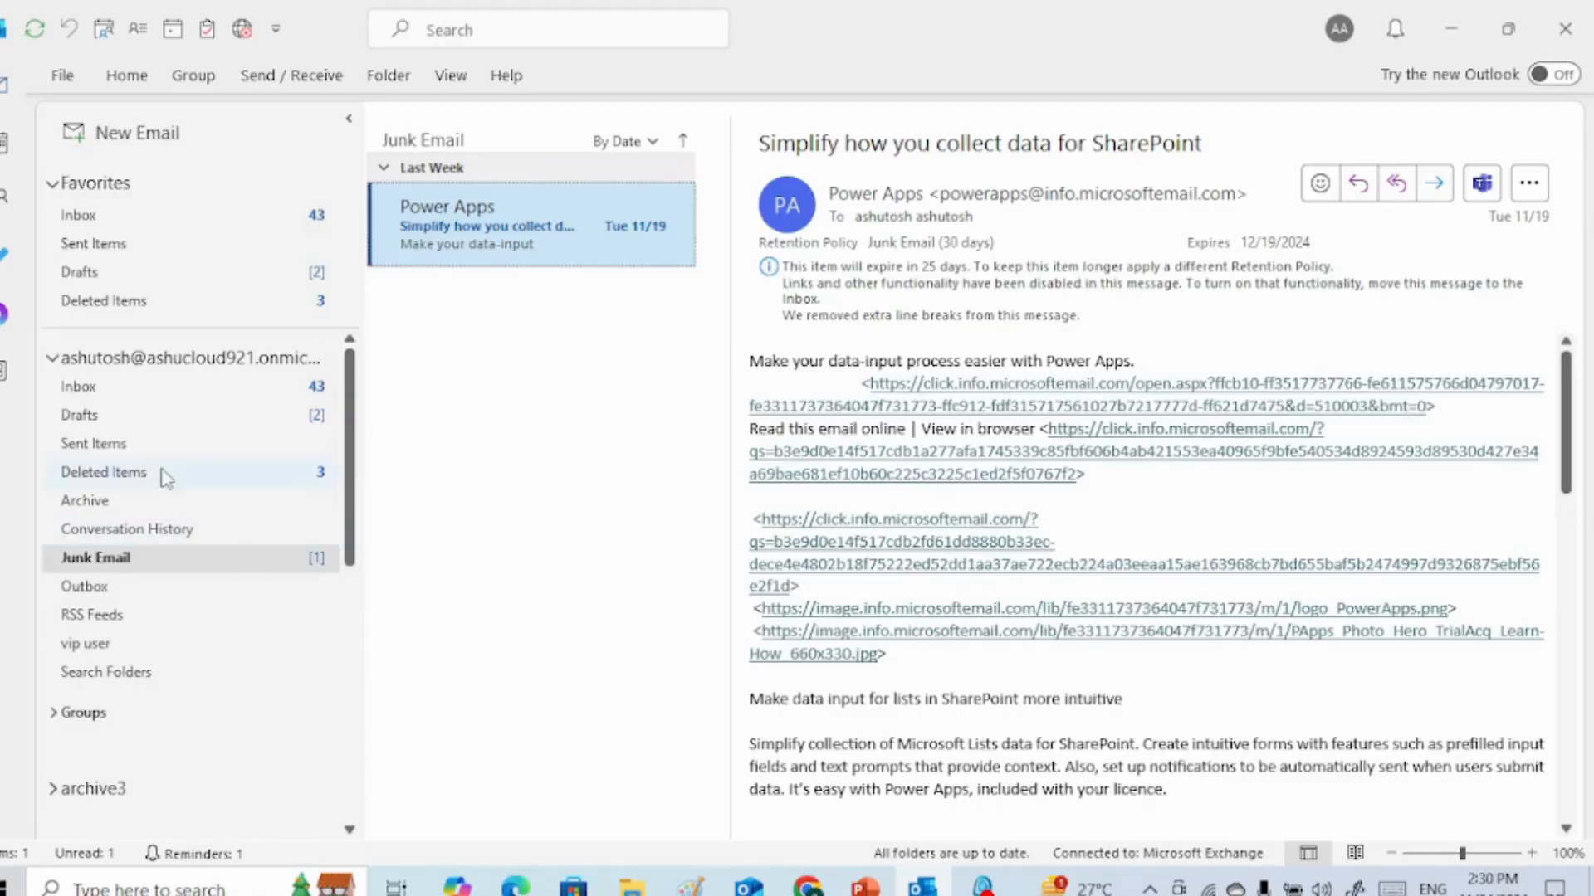
pyautogui.click(156, 388)
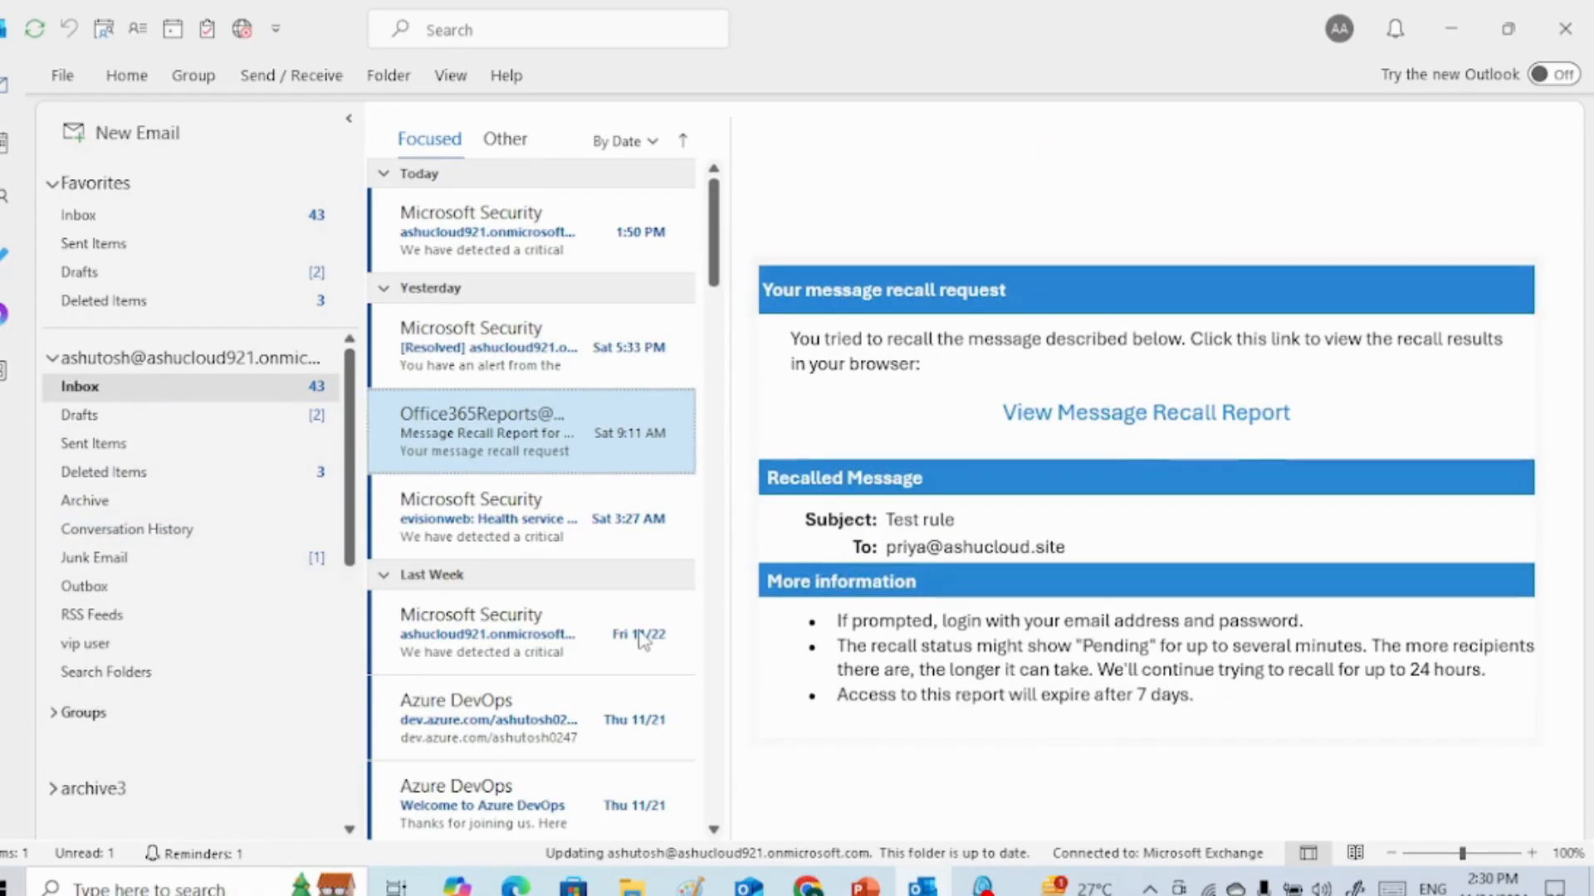
pyautogui.moveTo(809, 890)
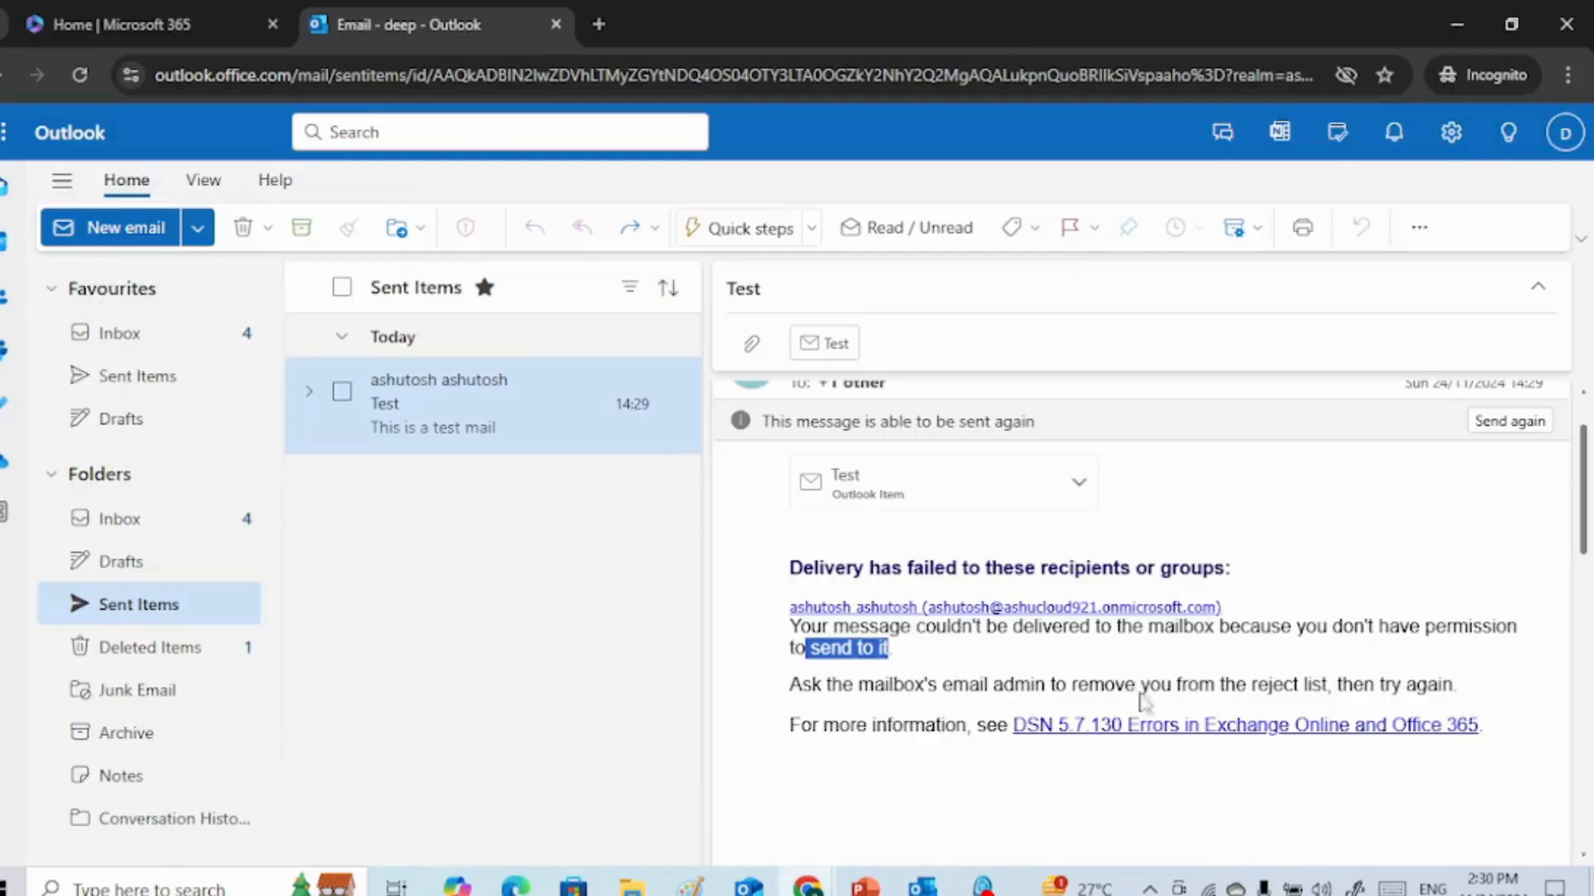
pyautogui.click(1065, 788)
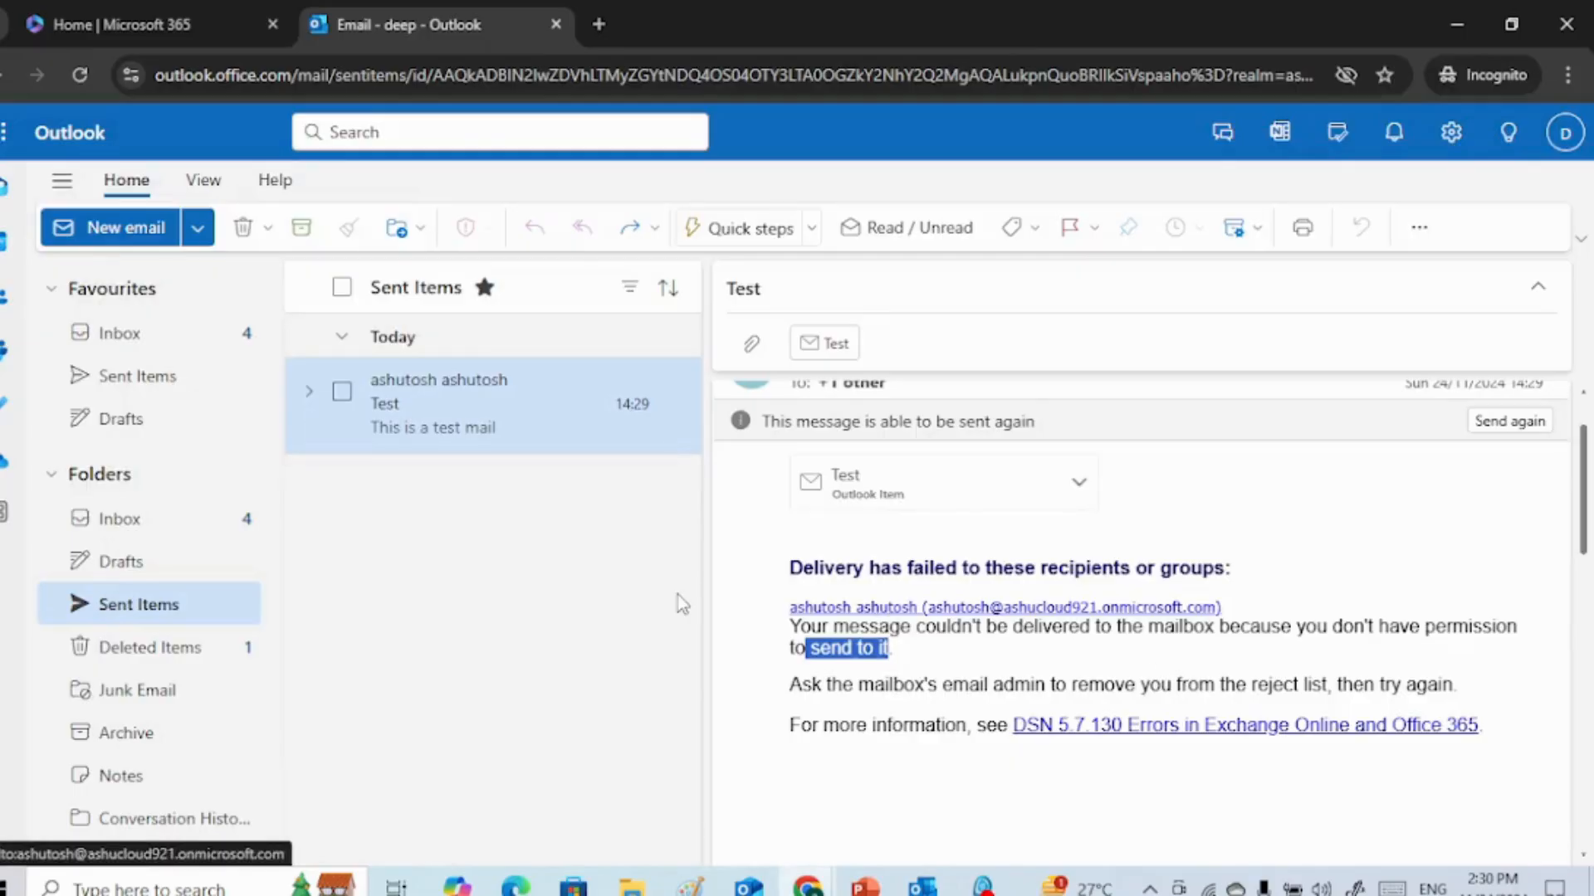
# - Start a new email addressed to the user of the mailbox listed seventh in the Exchange admin center
pyautogui.click(116, 227)
pyautogui.click(809, 350)
pyautogui.write('p')
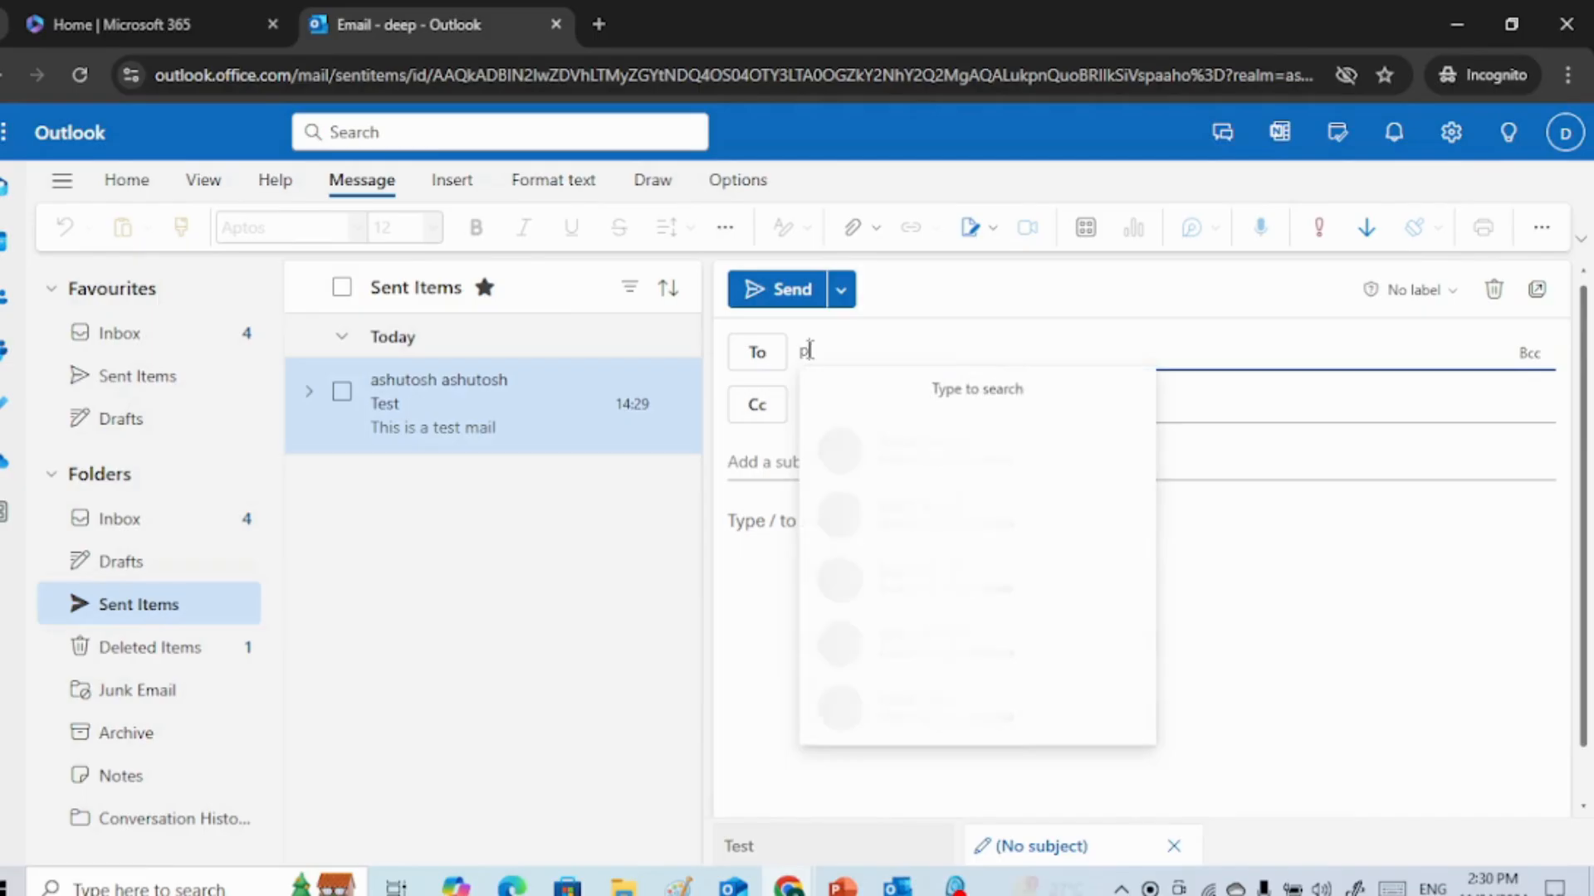
pyautogui.write('ra')
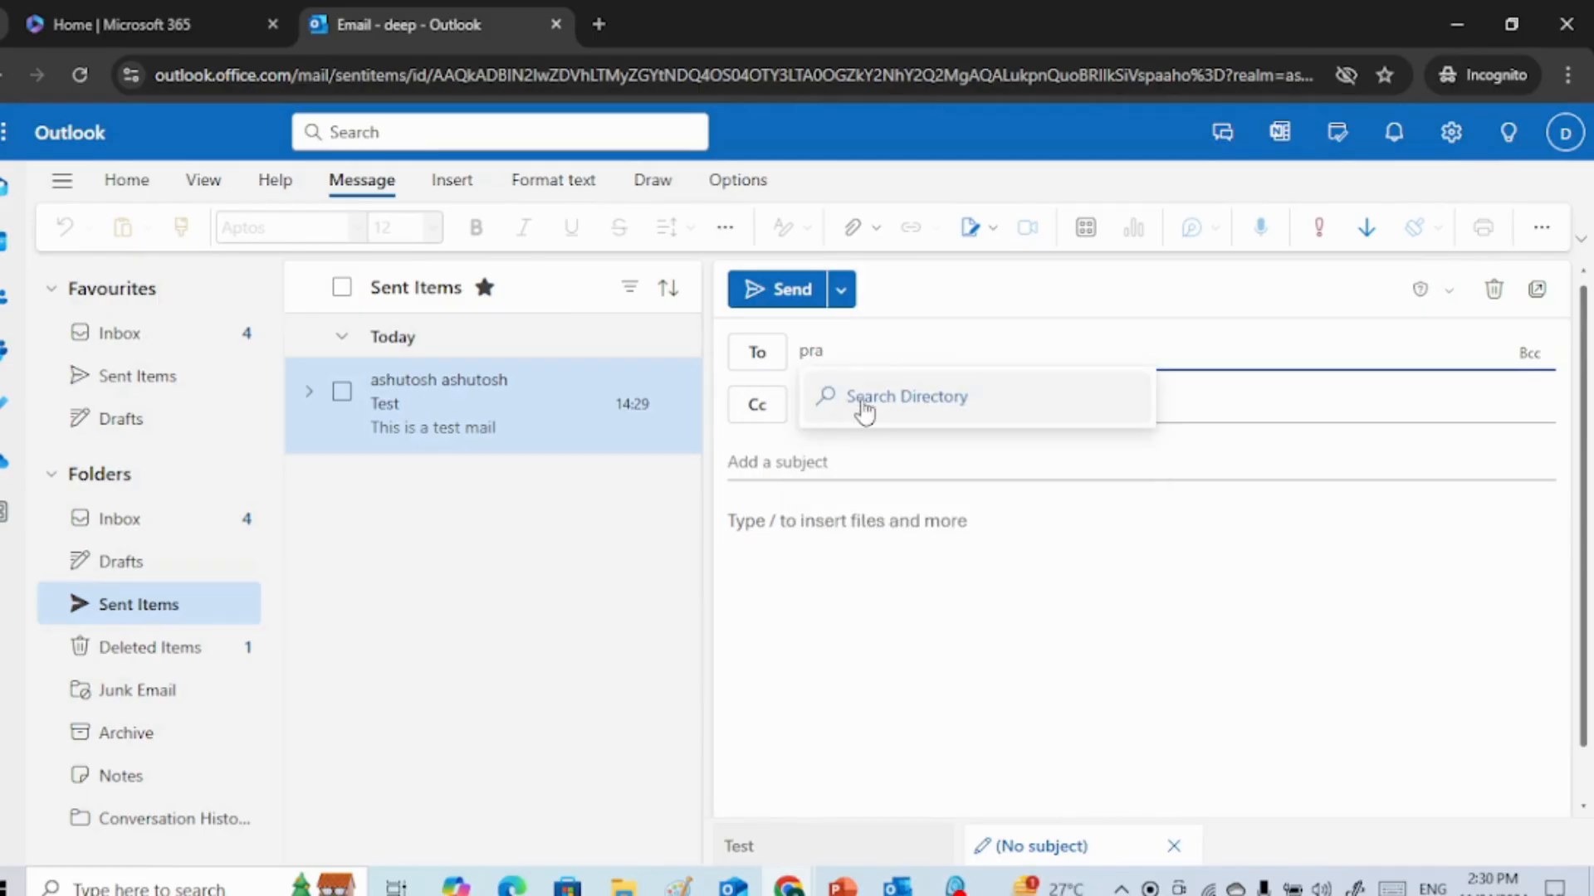
pyautogui.press('BackSpace')
pyautogui.press('BackSpace')
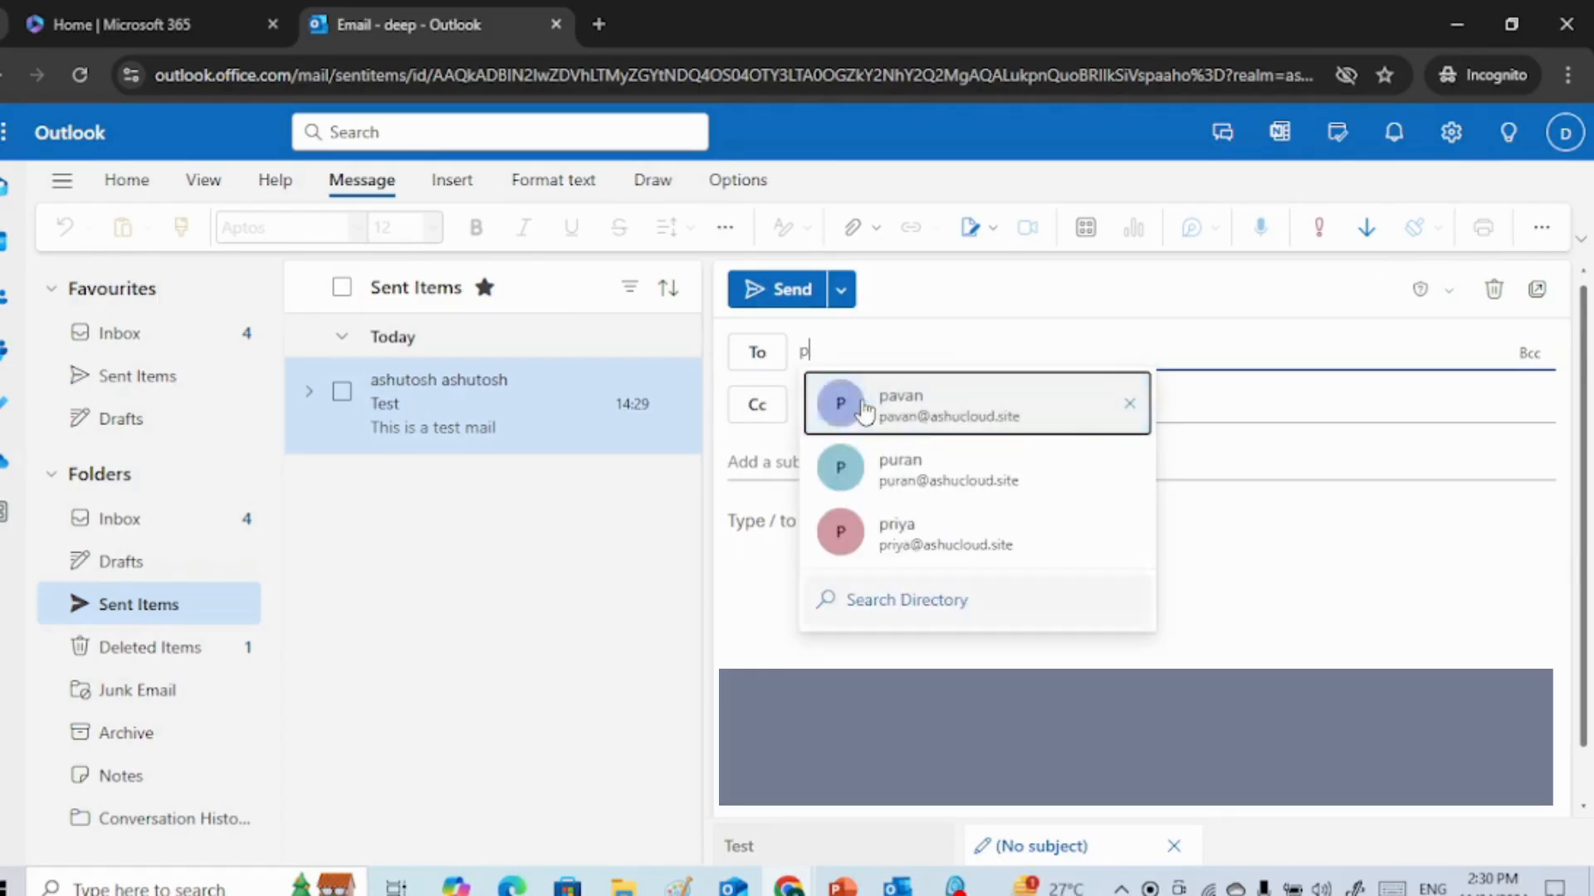
pyautogui.write('ura')
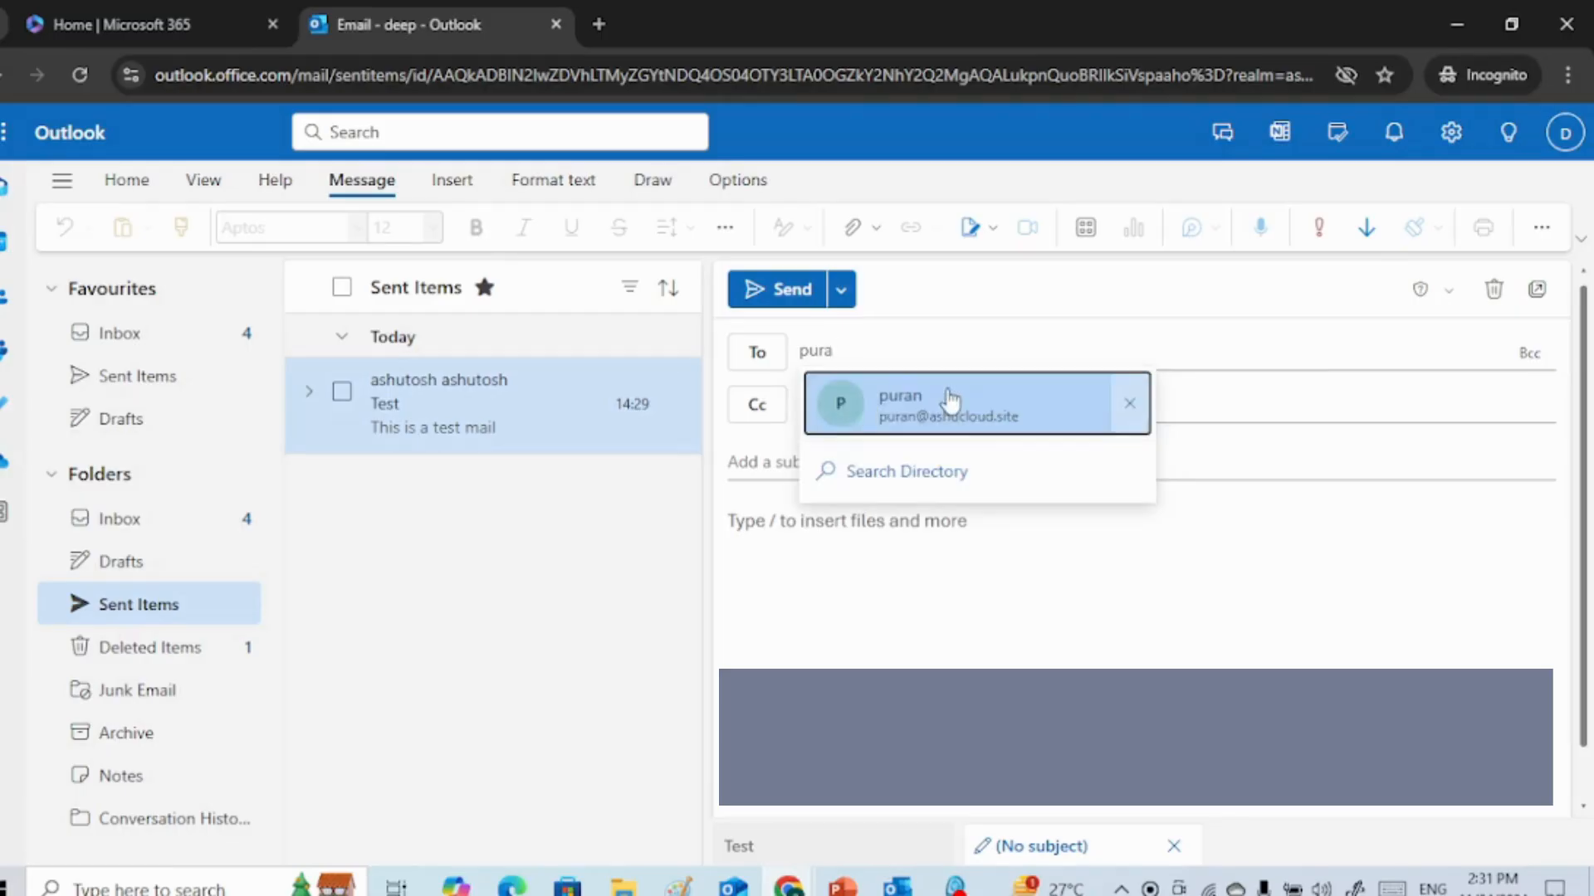
pyautogui.click(863, 406)
# - Send the email with subject "test" and body "hi", and open the newest message in Sent Items
pyautogui.click(846, 450)
pyautogui.write('t')
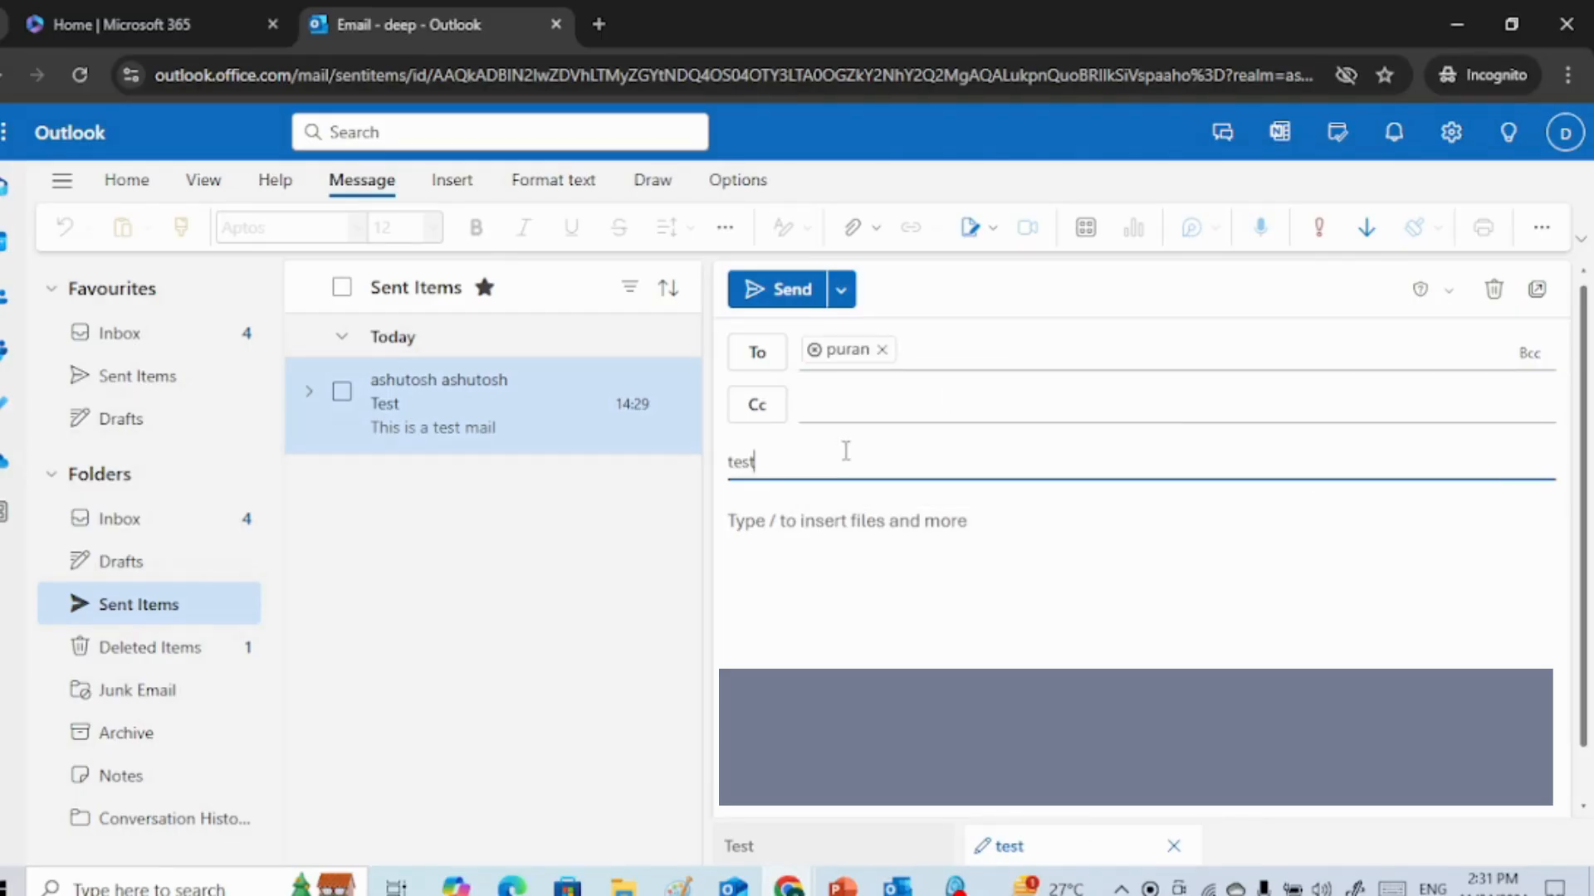
pyautogui.write('est')
pyautogui.click(789, 518)
pyautogui.write('hi')
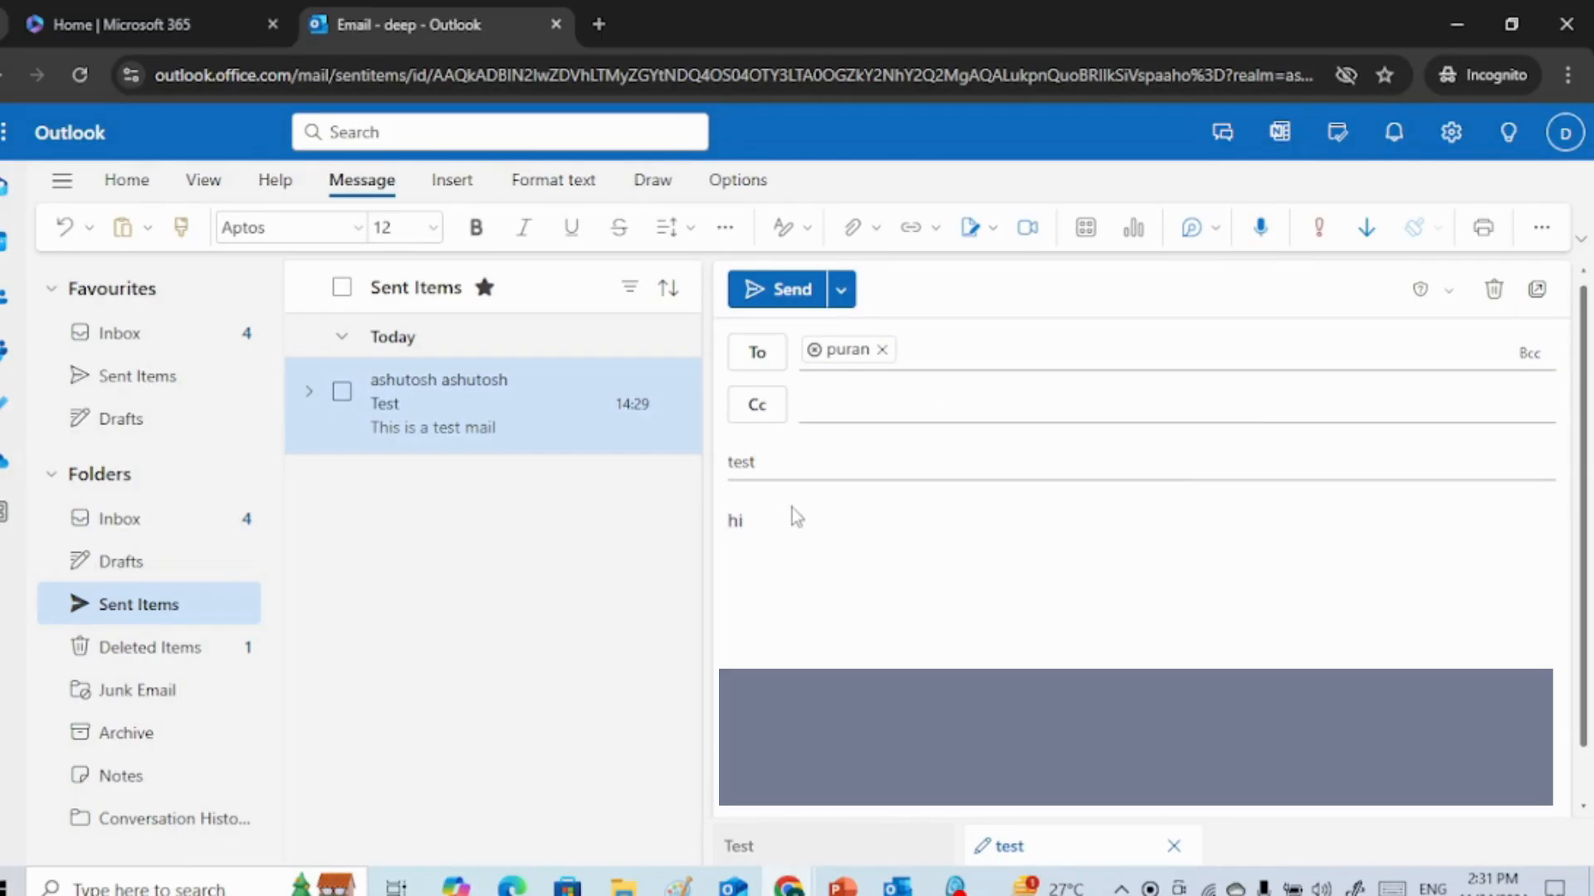
pyautogui.click(777, 290)
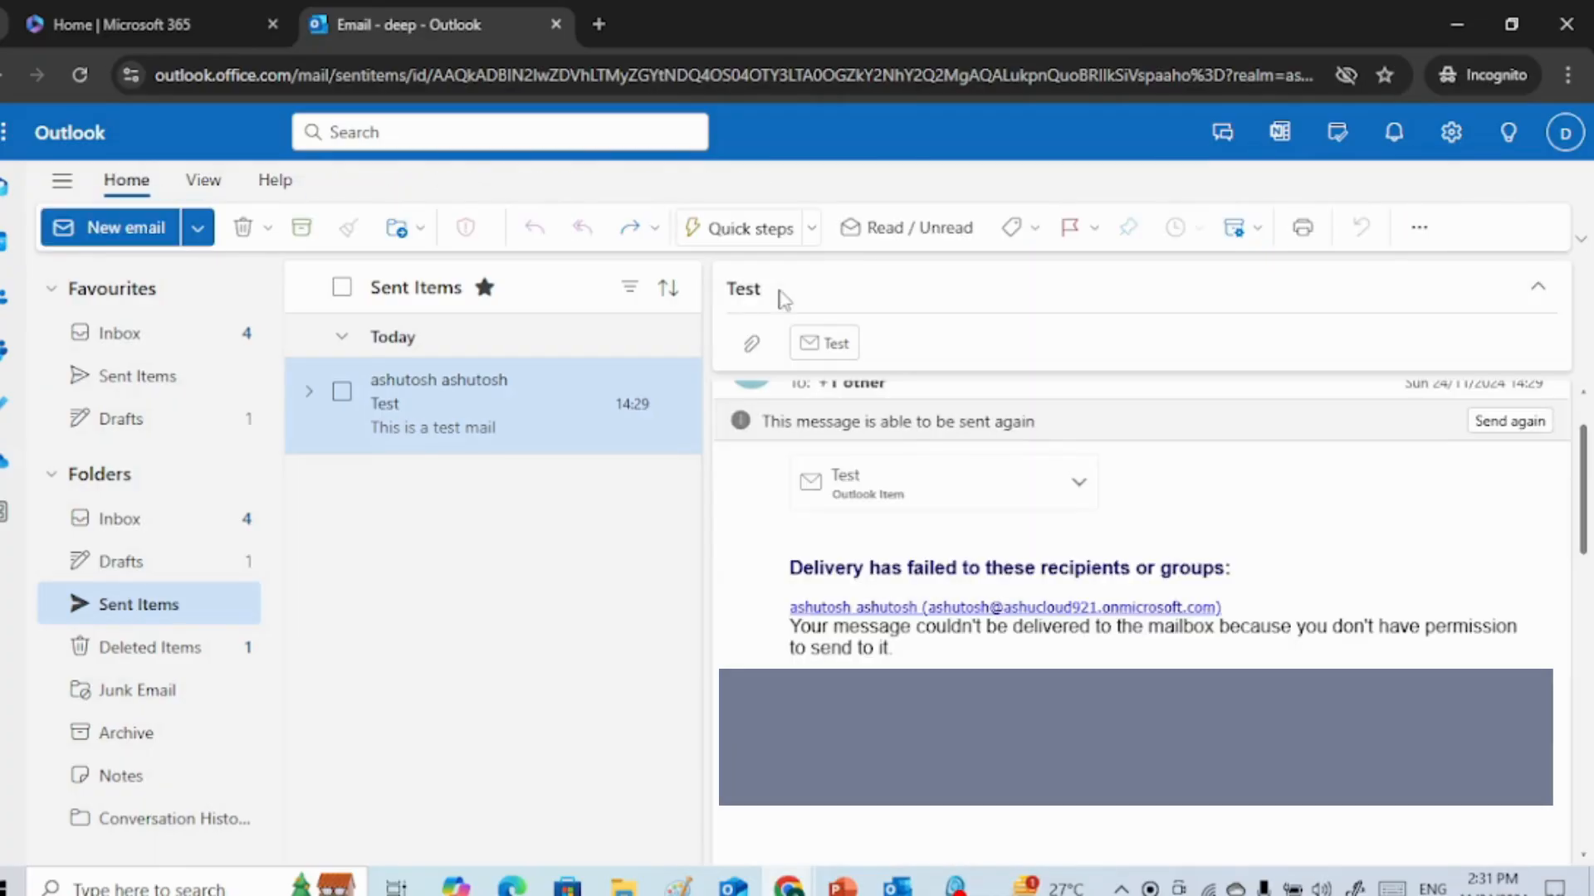
pyautogui.click(497, 405)
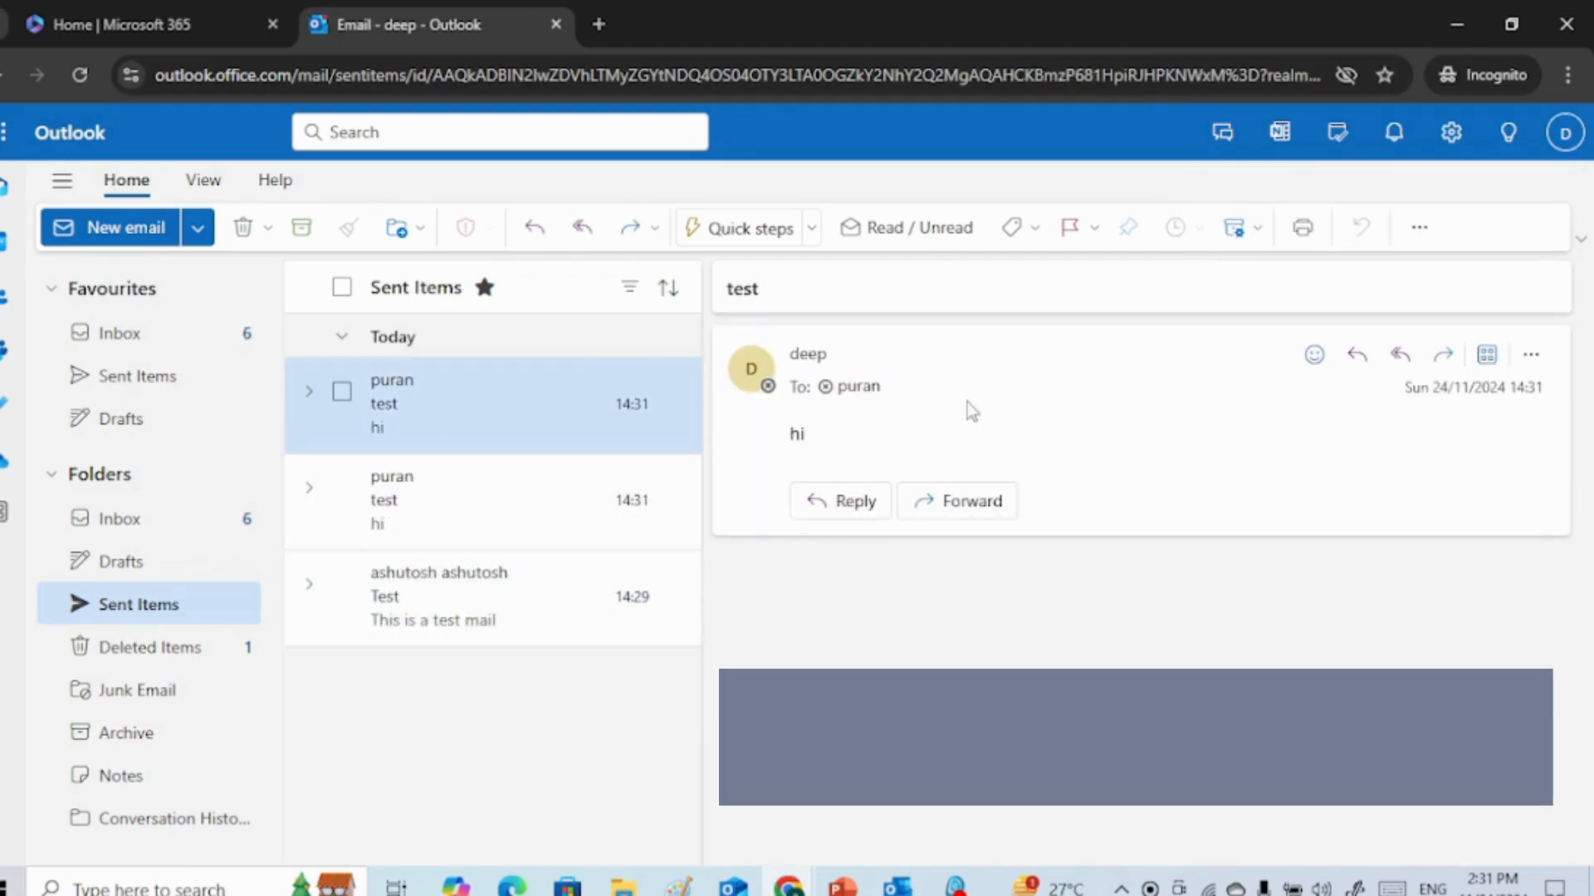
# - Switch to the Exchange admin center, open the seventh listed mailbox's message delivery restrictions and choose to block selected senders
pyautogui.moveTo(788, 885)
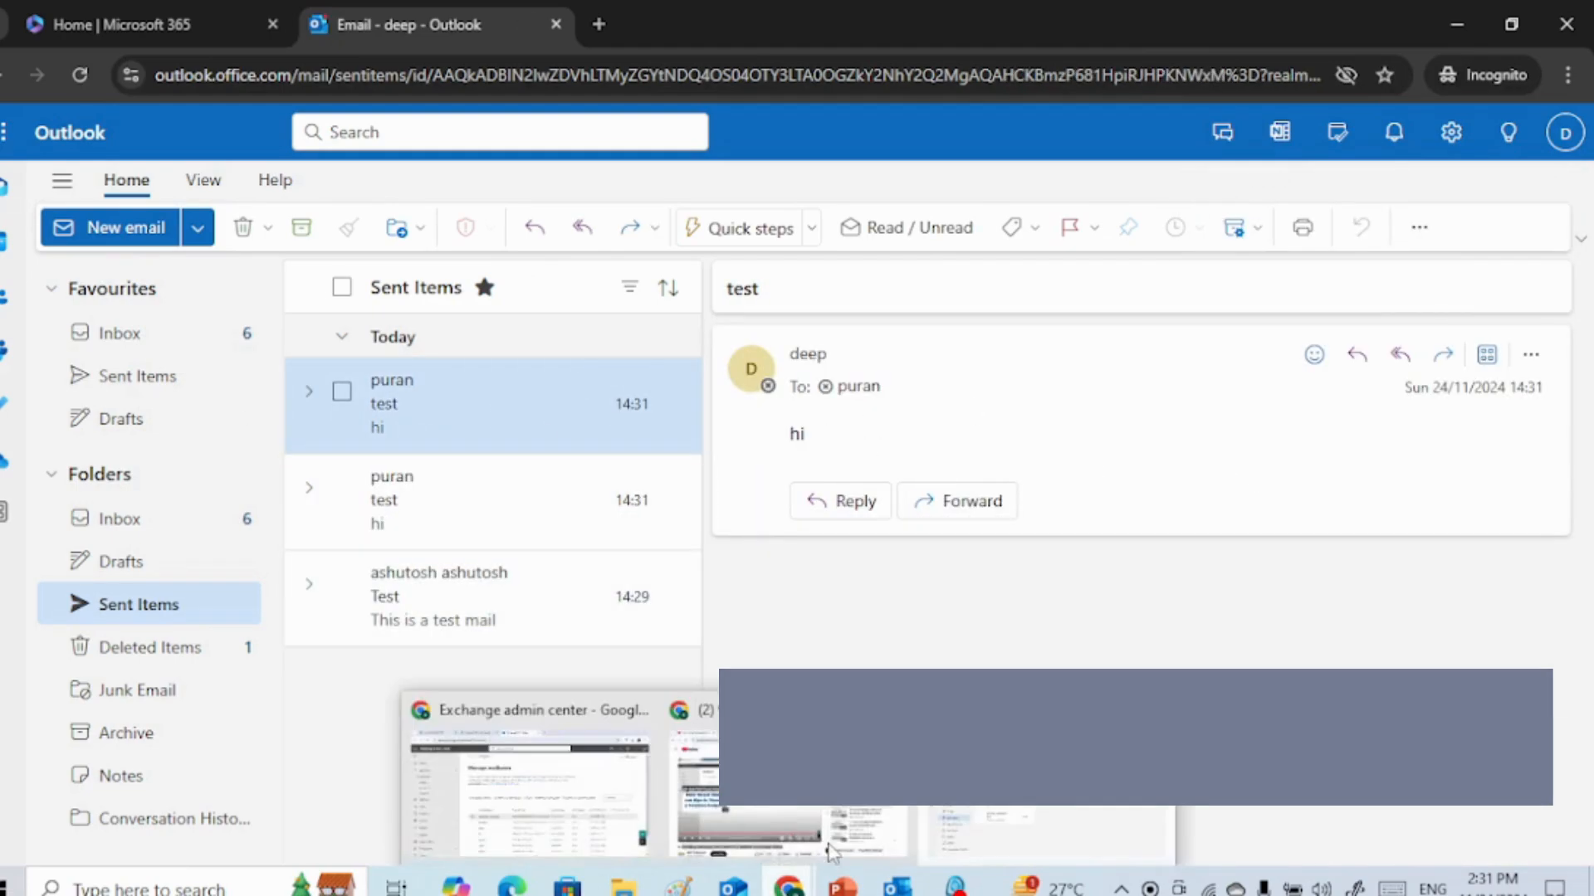
pyautogui.click(1042, 814)
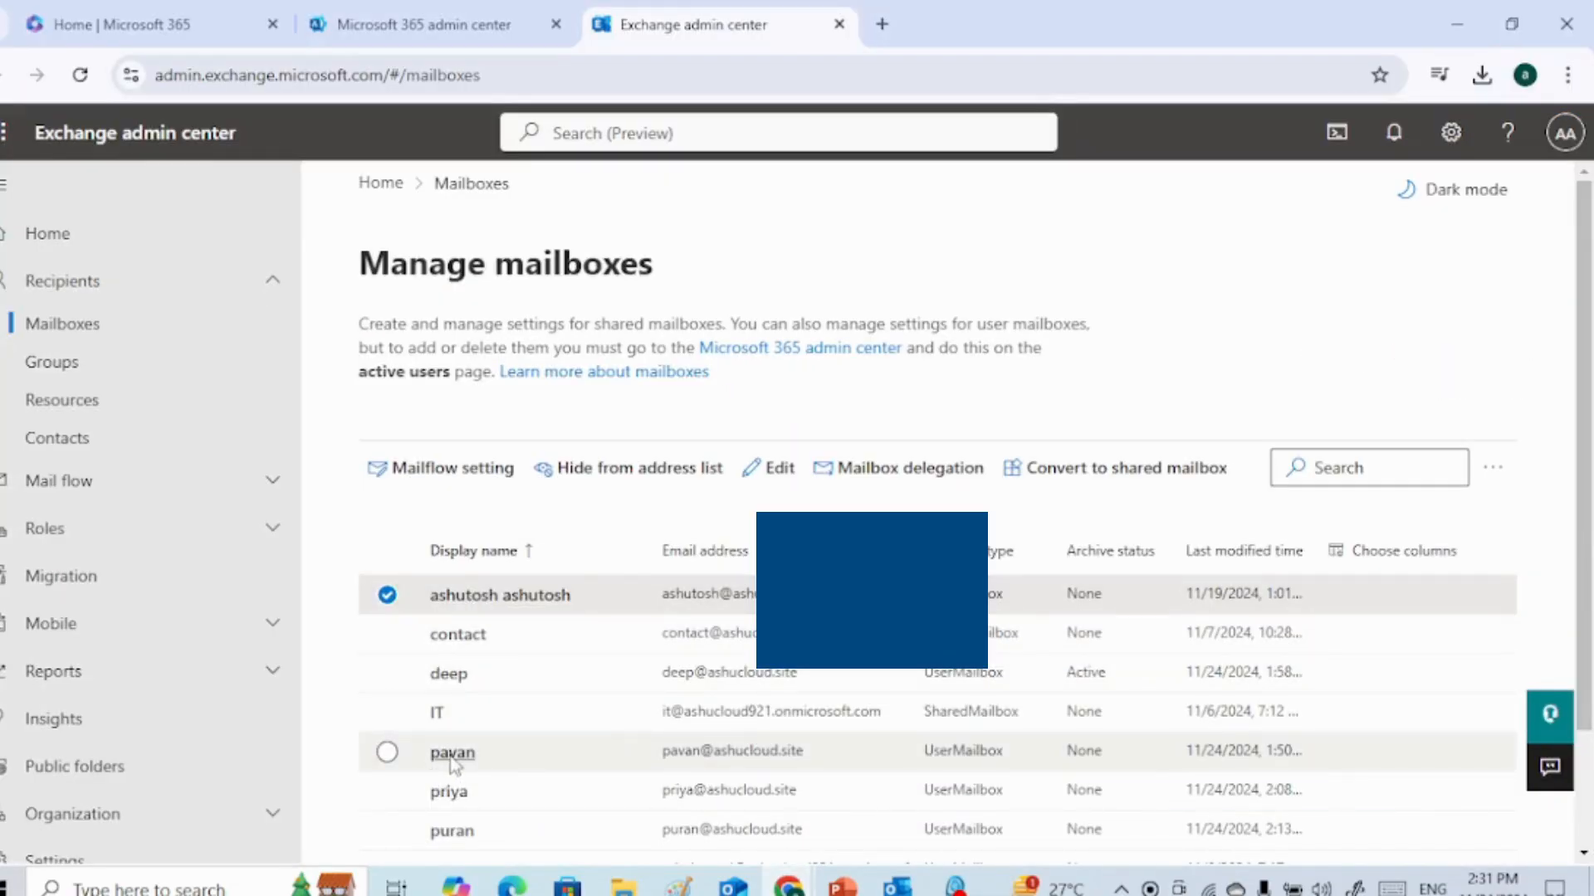
pyautogui.click(452, 831)
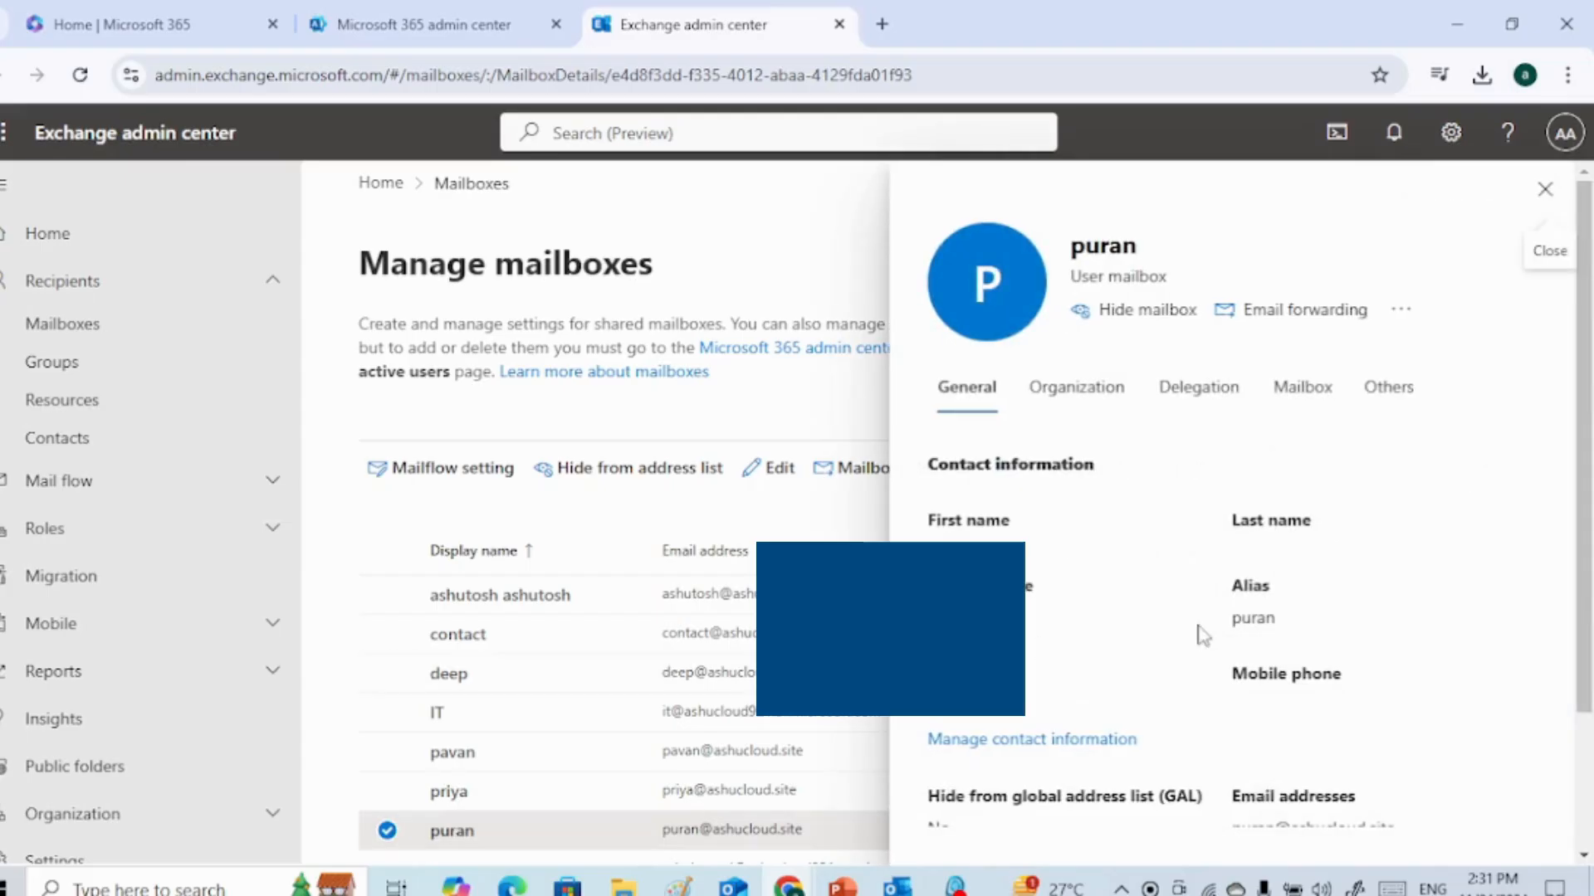
pyautogui.click(1305, 398)
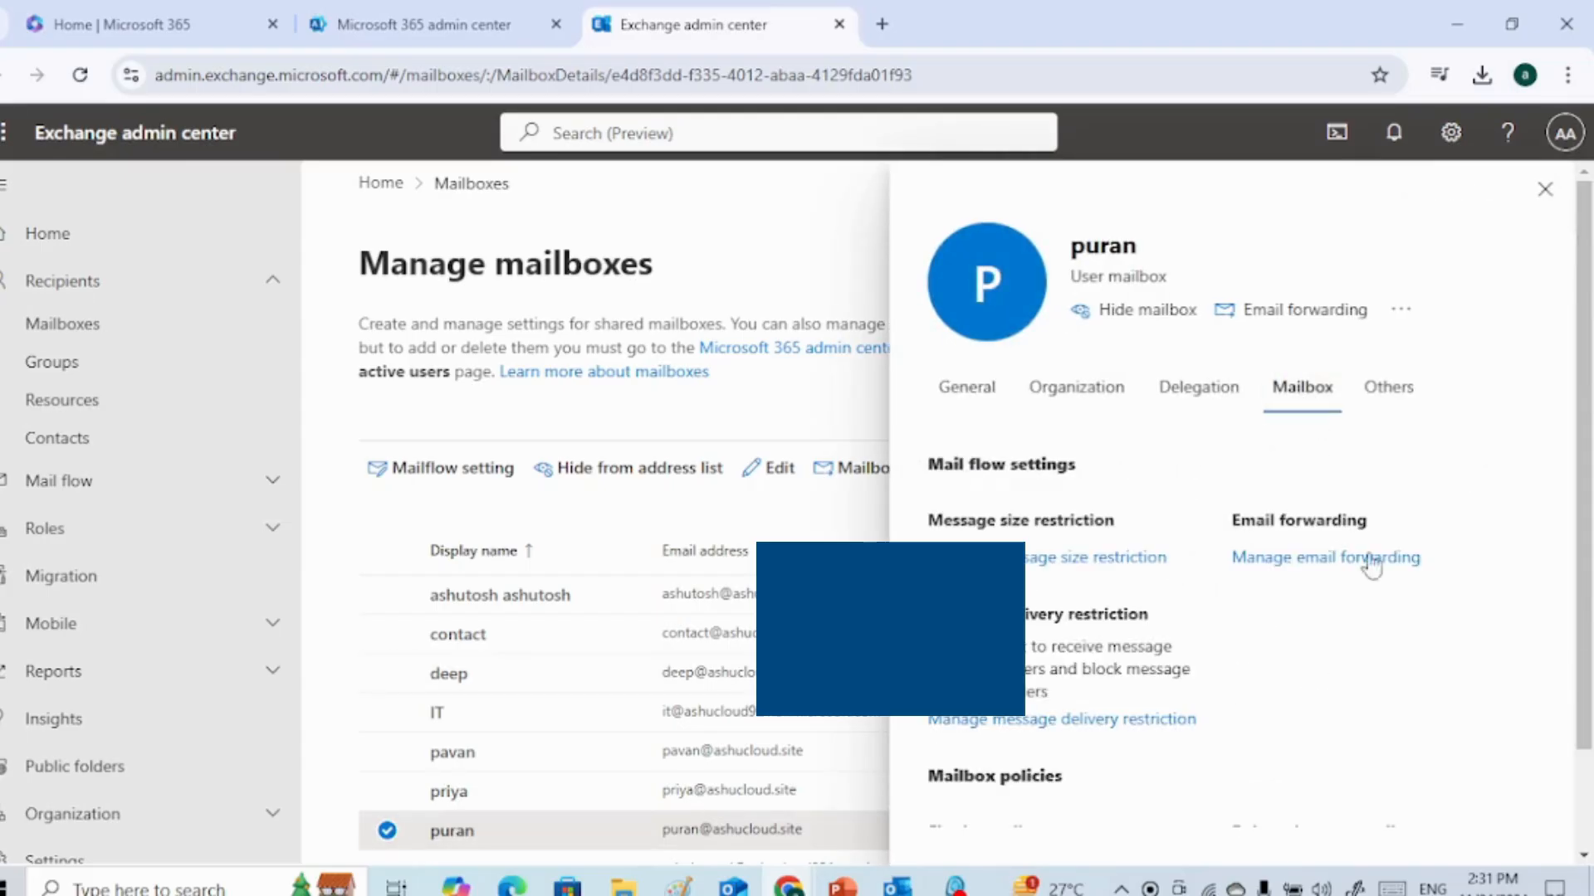
pyautogui.click(1006, 788)
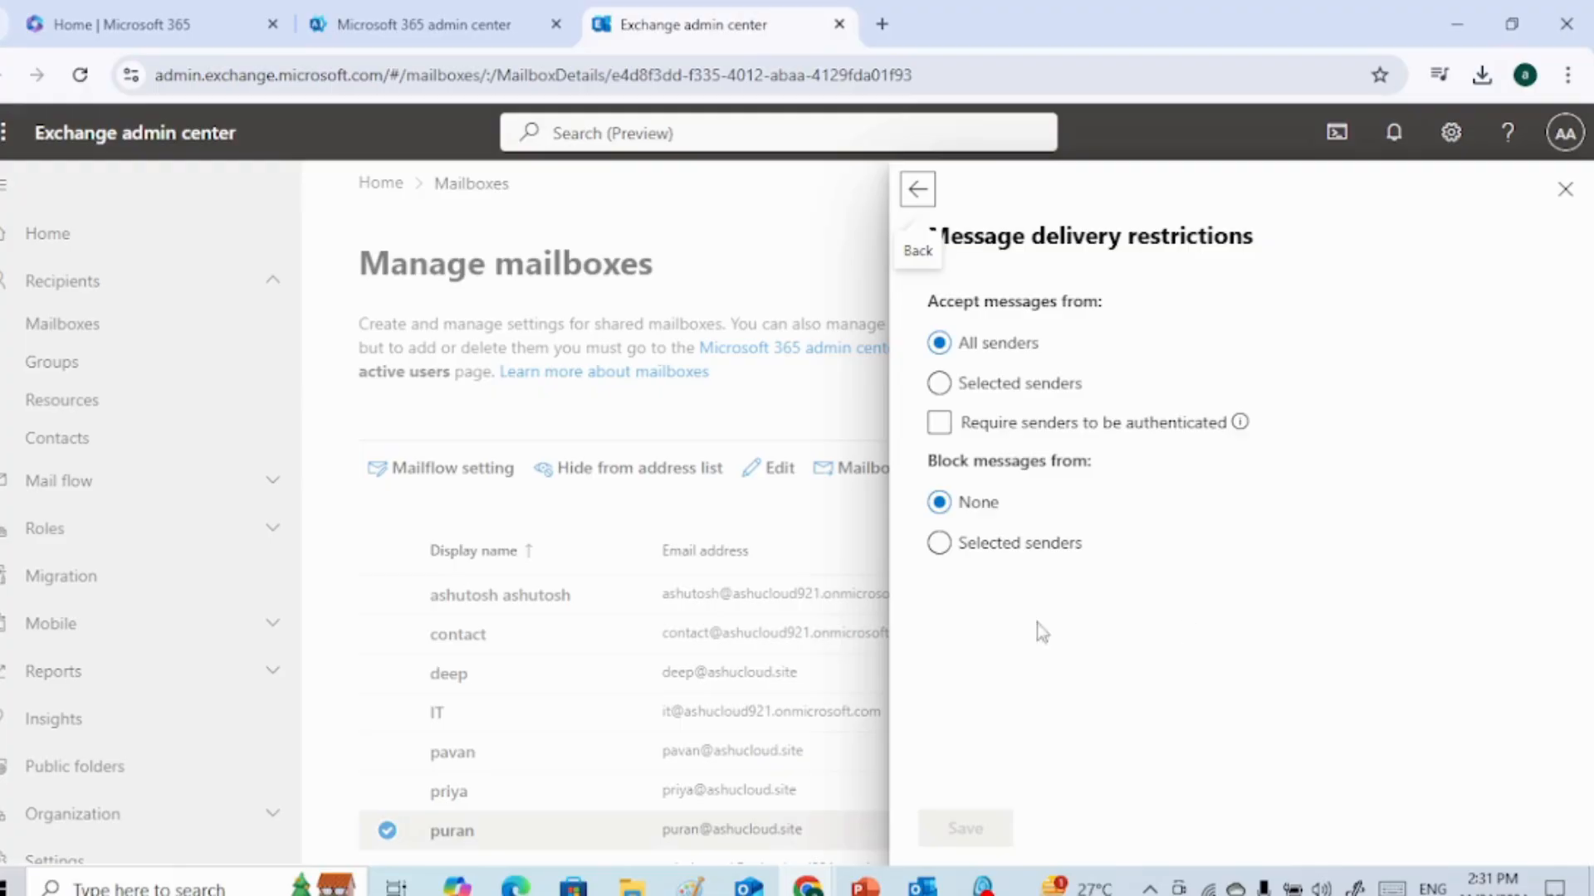
pyautogui.click(939, 543)
pyautogui.click(992, 604)
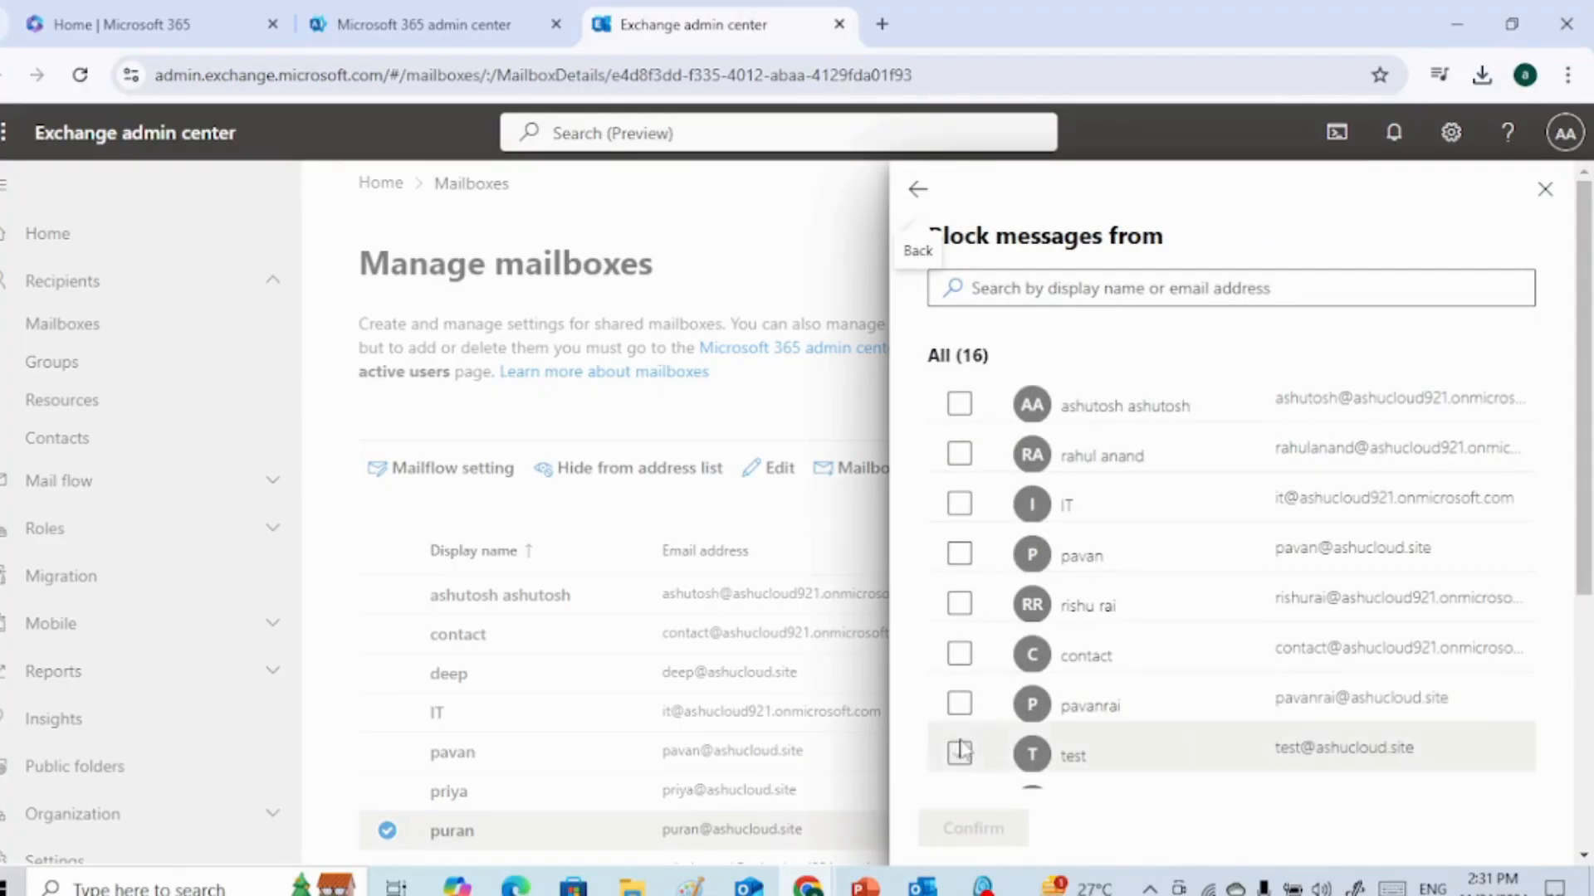
pyautogui.moveTo(1576, 423); pyautogui.dragTo(1588, 348)
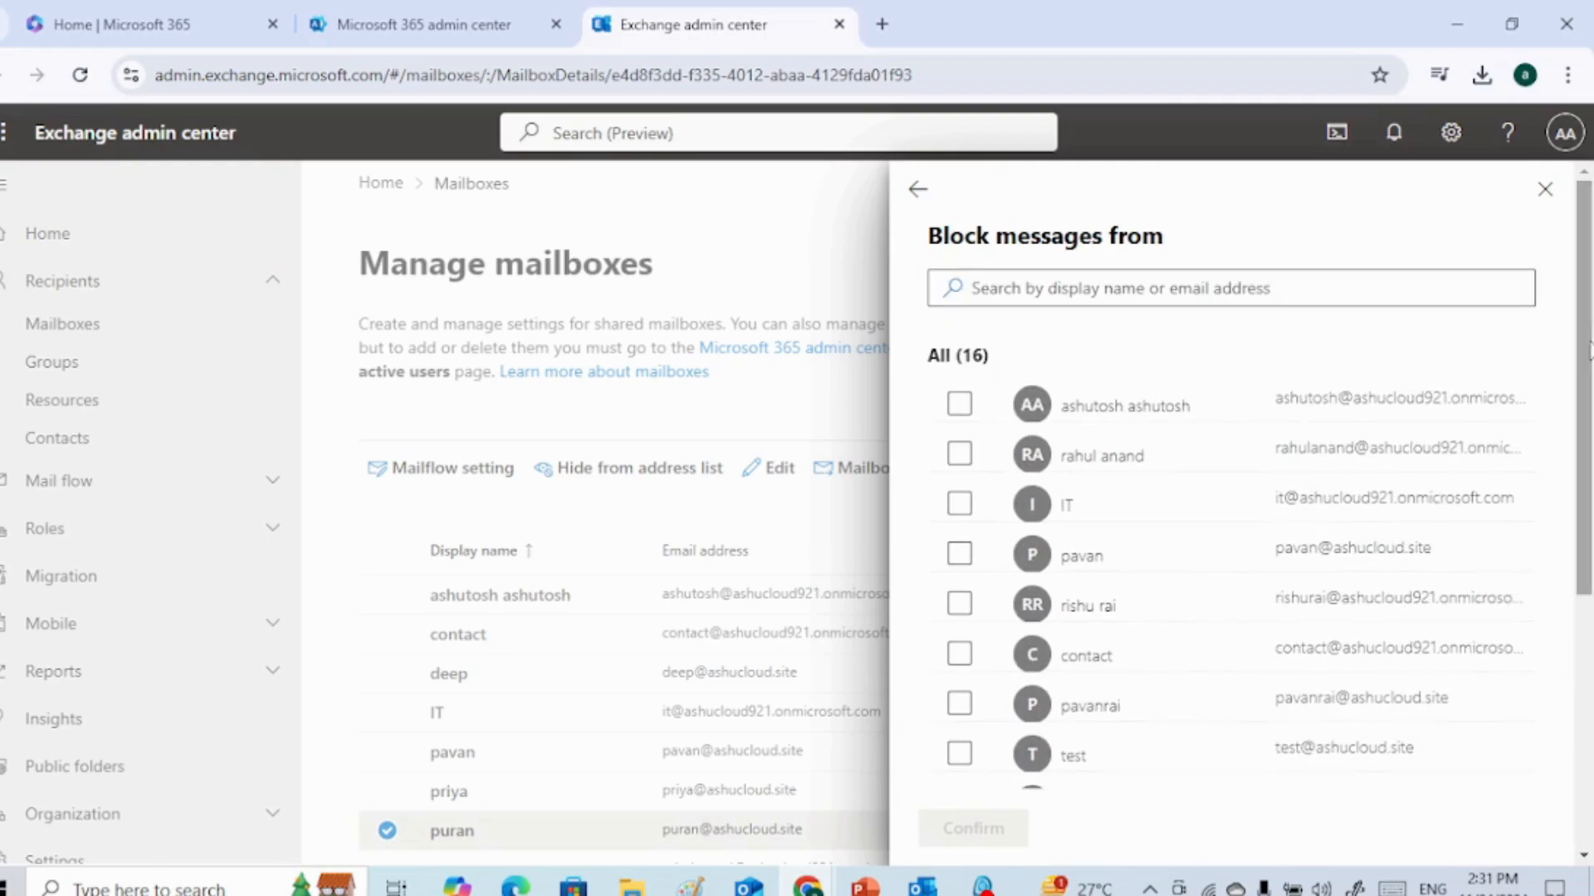
pyautogui.click(1055, 284)
pyautogui.write('pu')
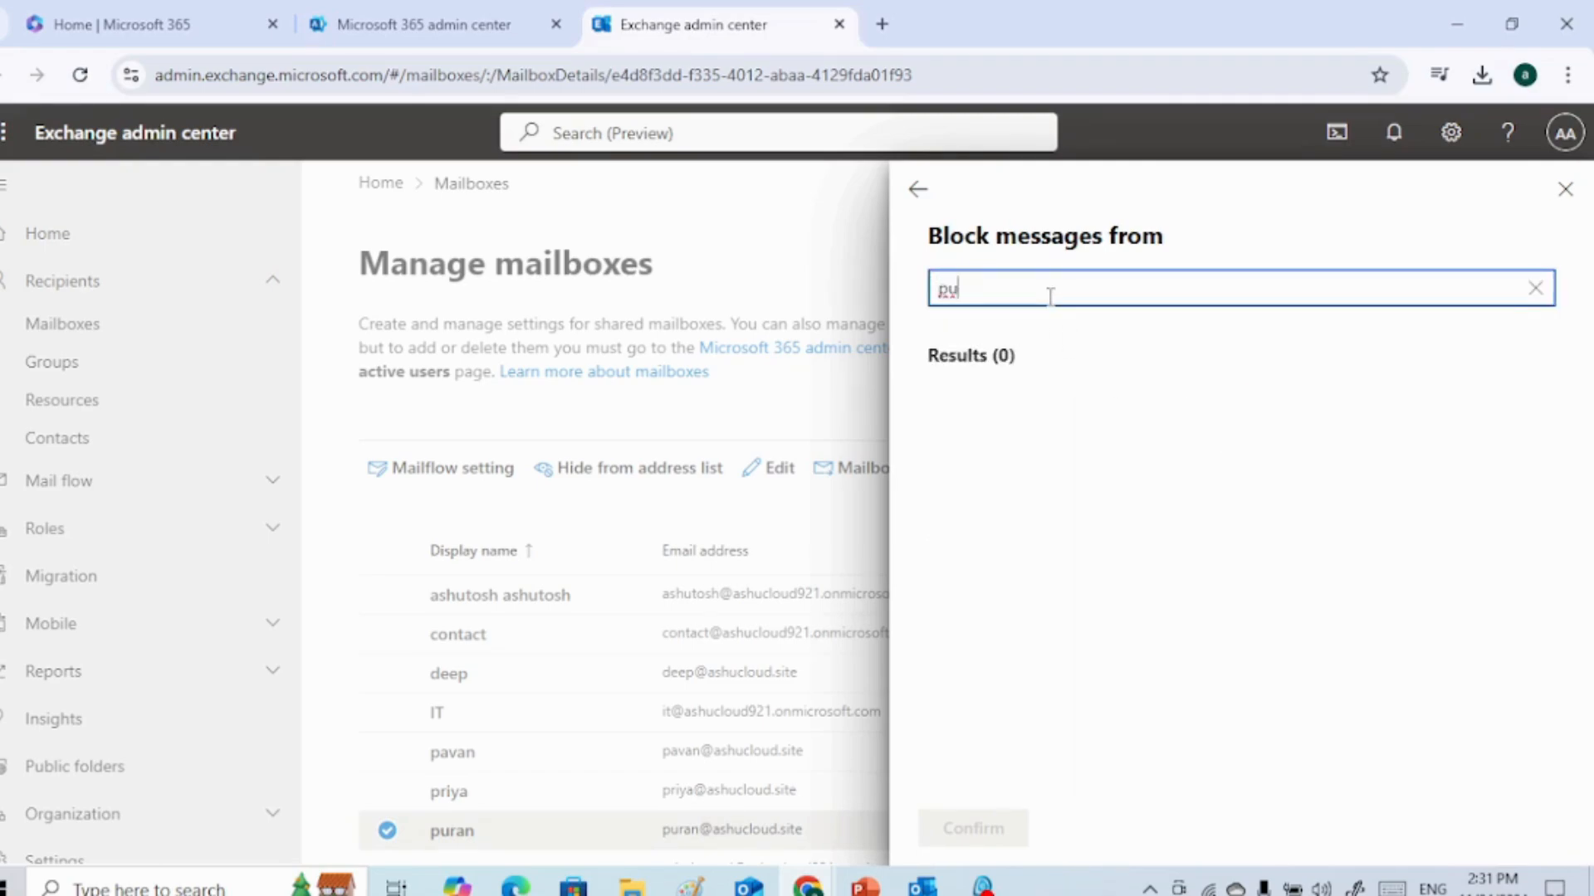
pyautogui.click(1535, 289)
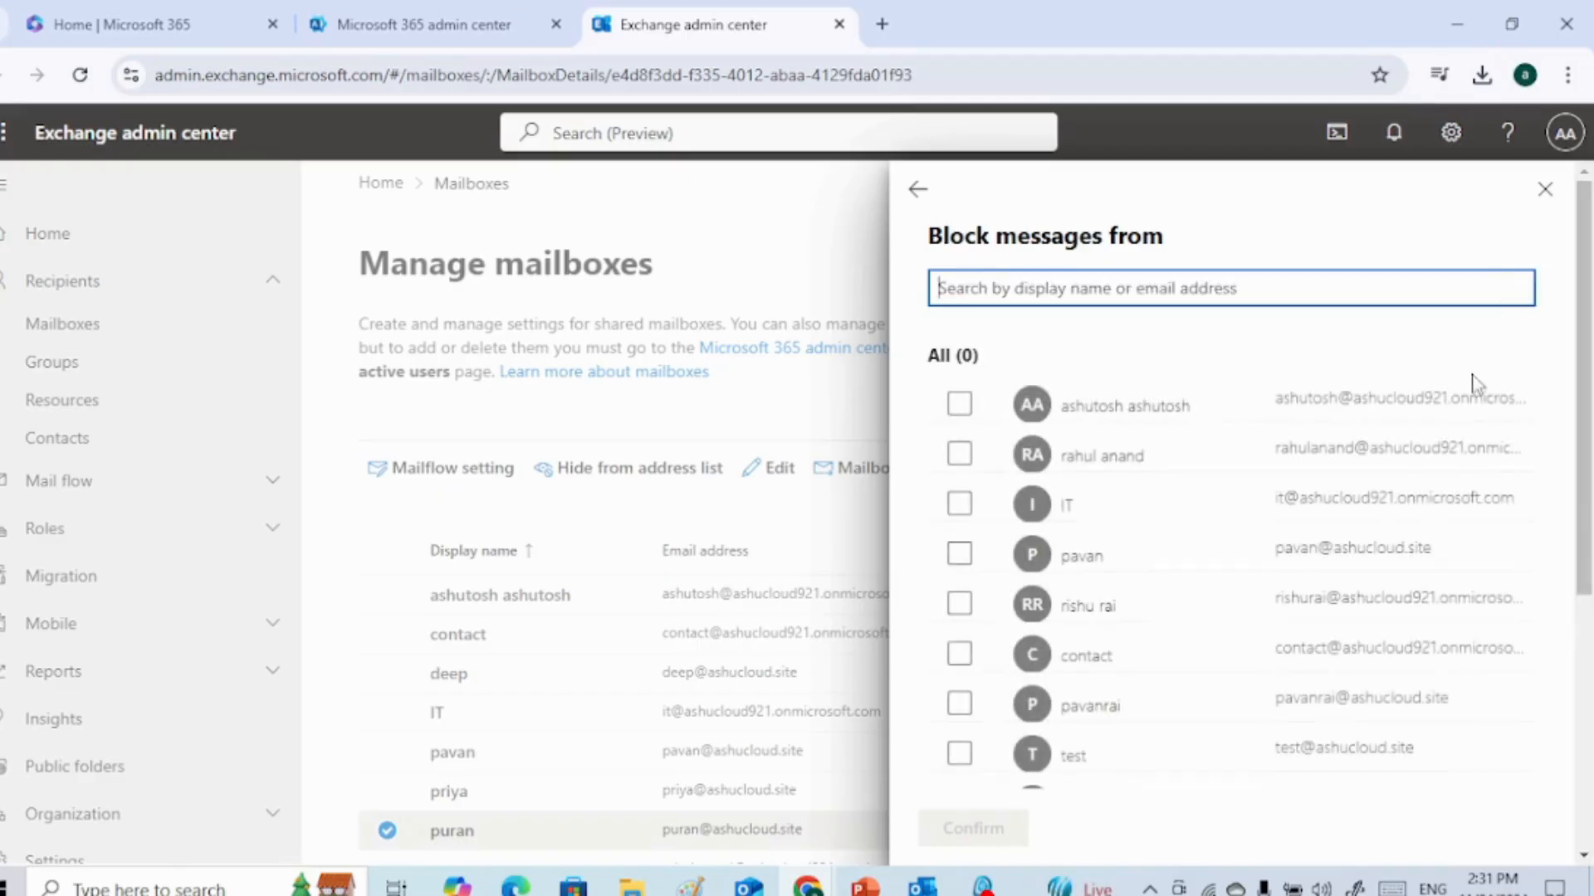
# - Add the user of the fifth listed mailbox to the blocked senders and save the delivery restriction
pyautogui.click(960, 554)
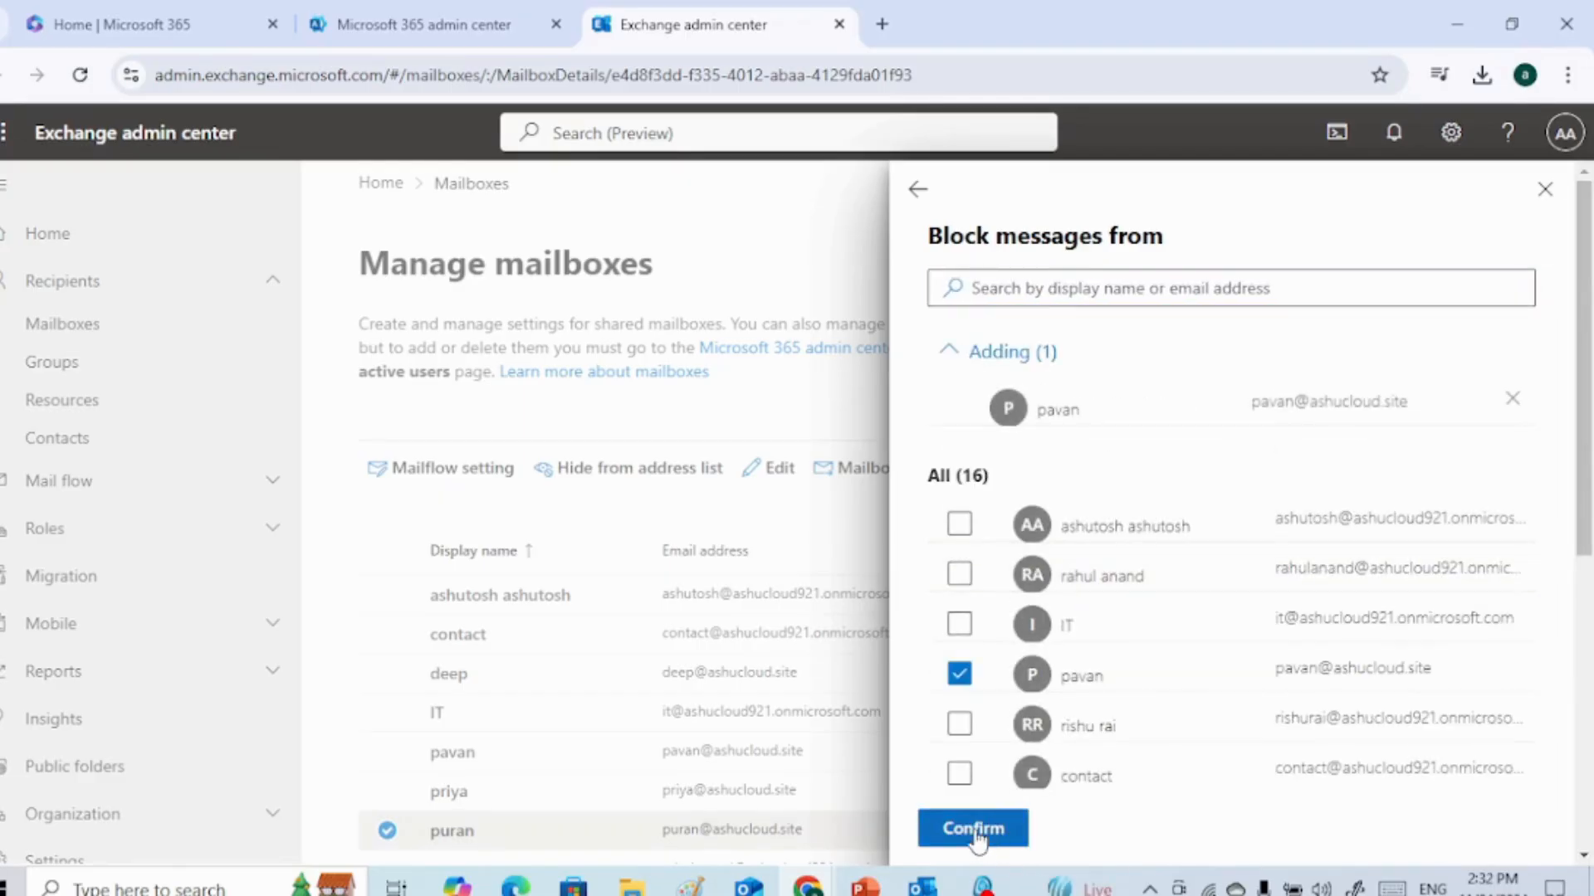
pyautogui.click(975, 830)
pyautogui.click(976, 834)
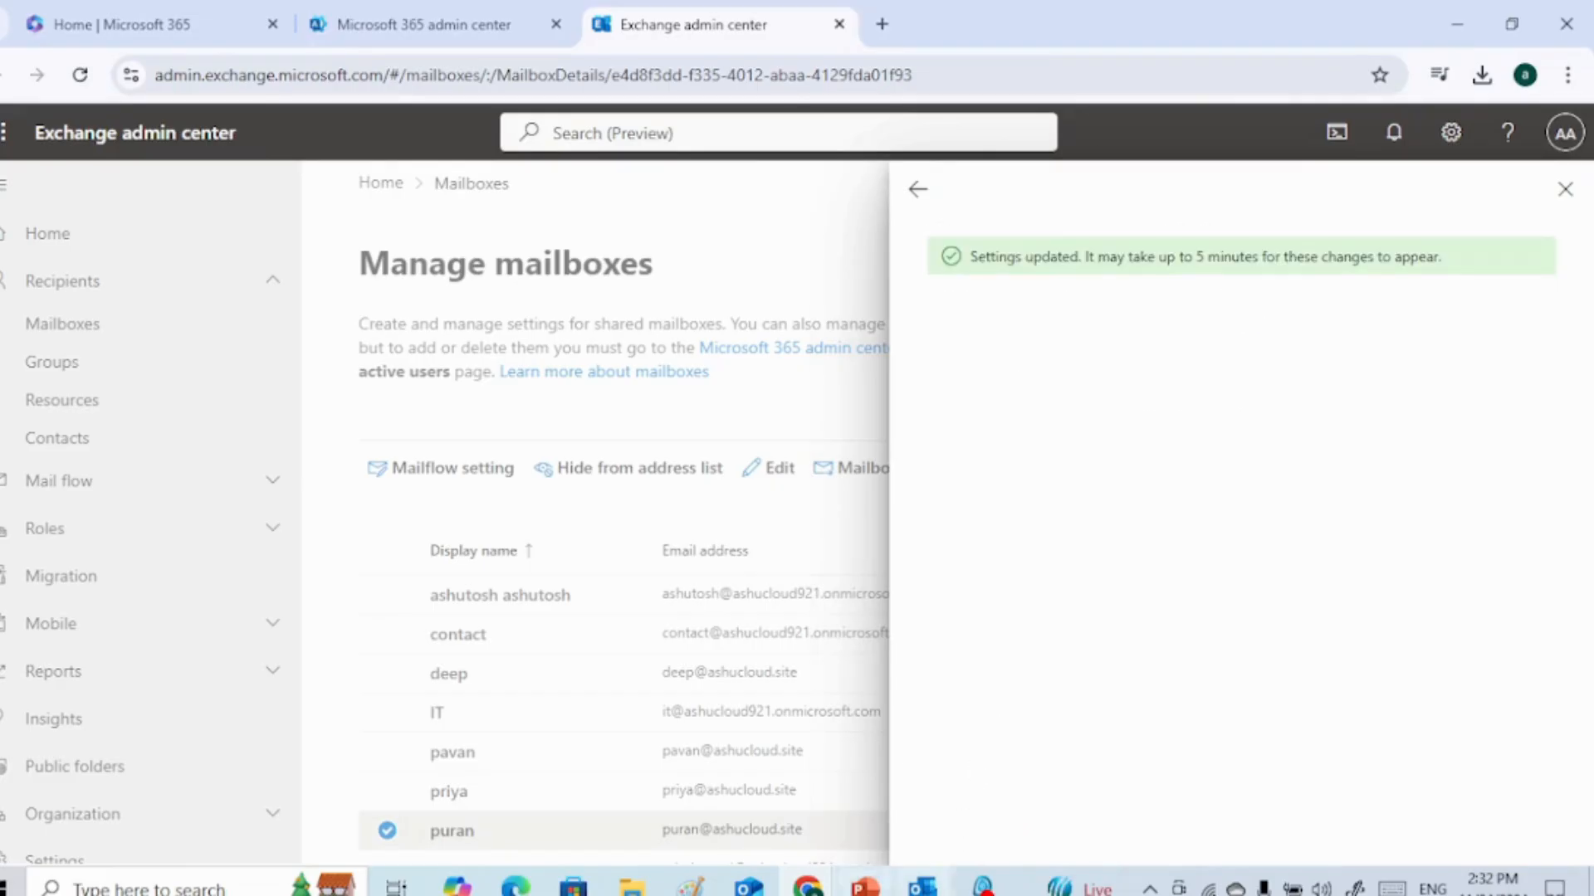
# - Switch to the sender's Outlook on the web and email the fifth listed mailbox's user with subject "test" and body "test"
pyautogui.moveTo(807, 885)
pyautogui.click(1027, 802)
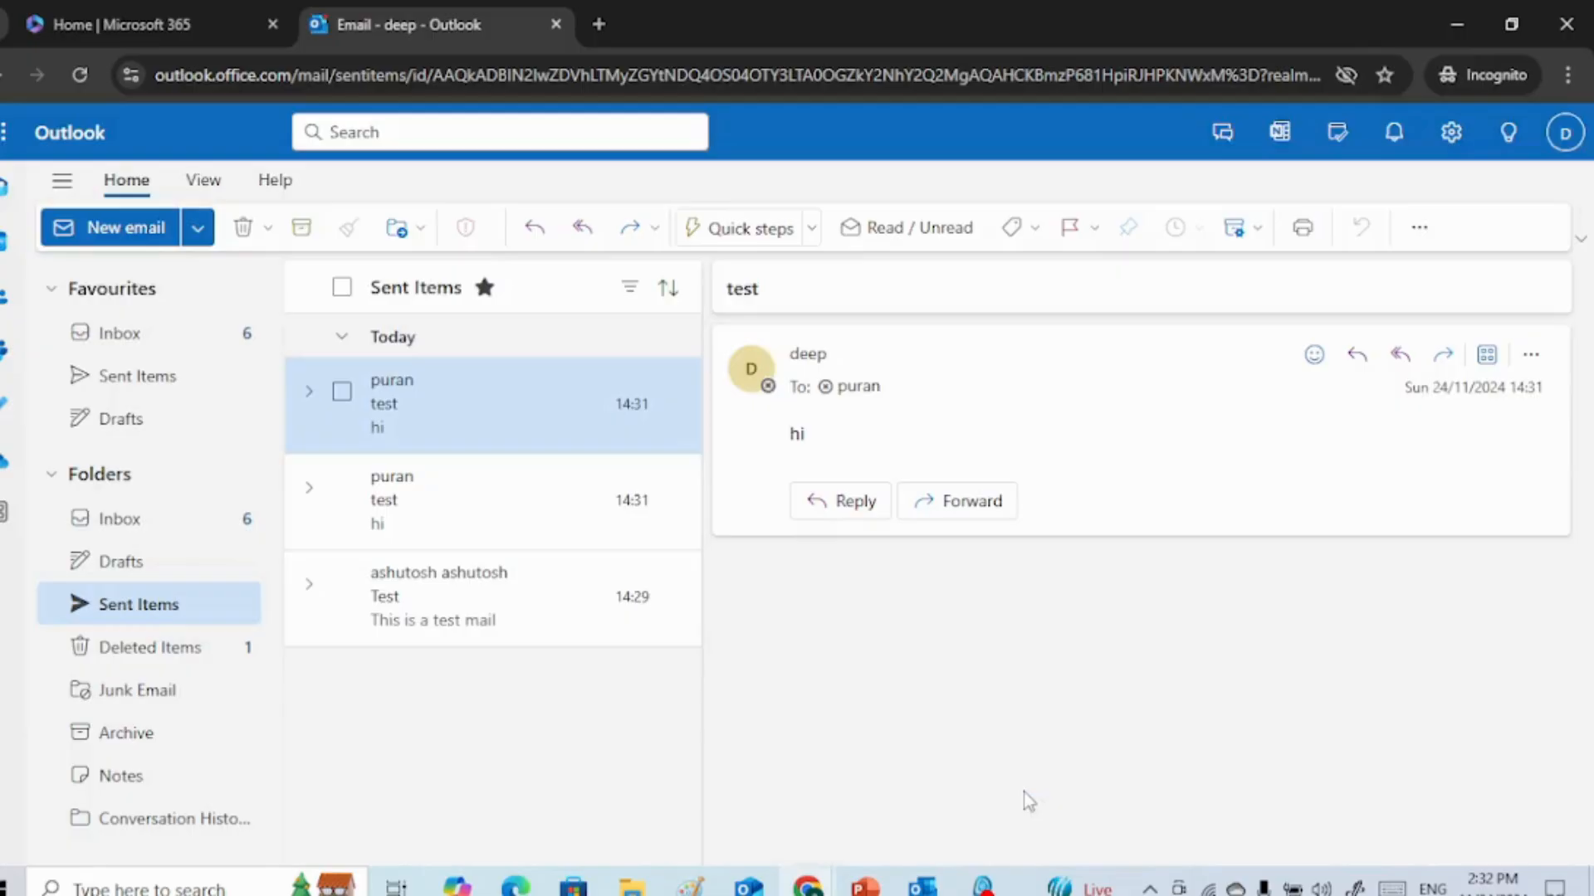
pyautogui.click(122, 236)
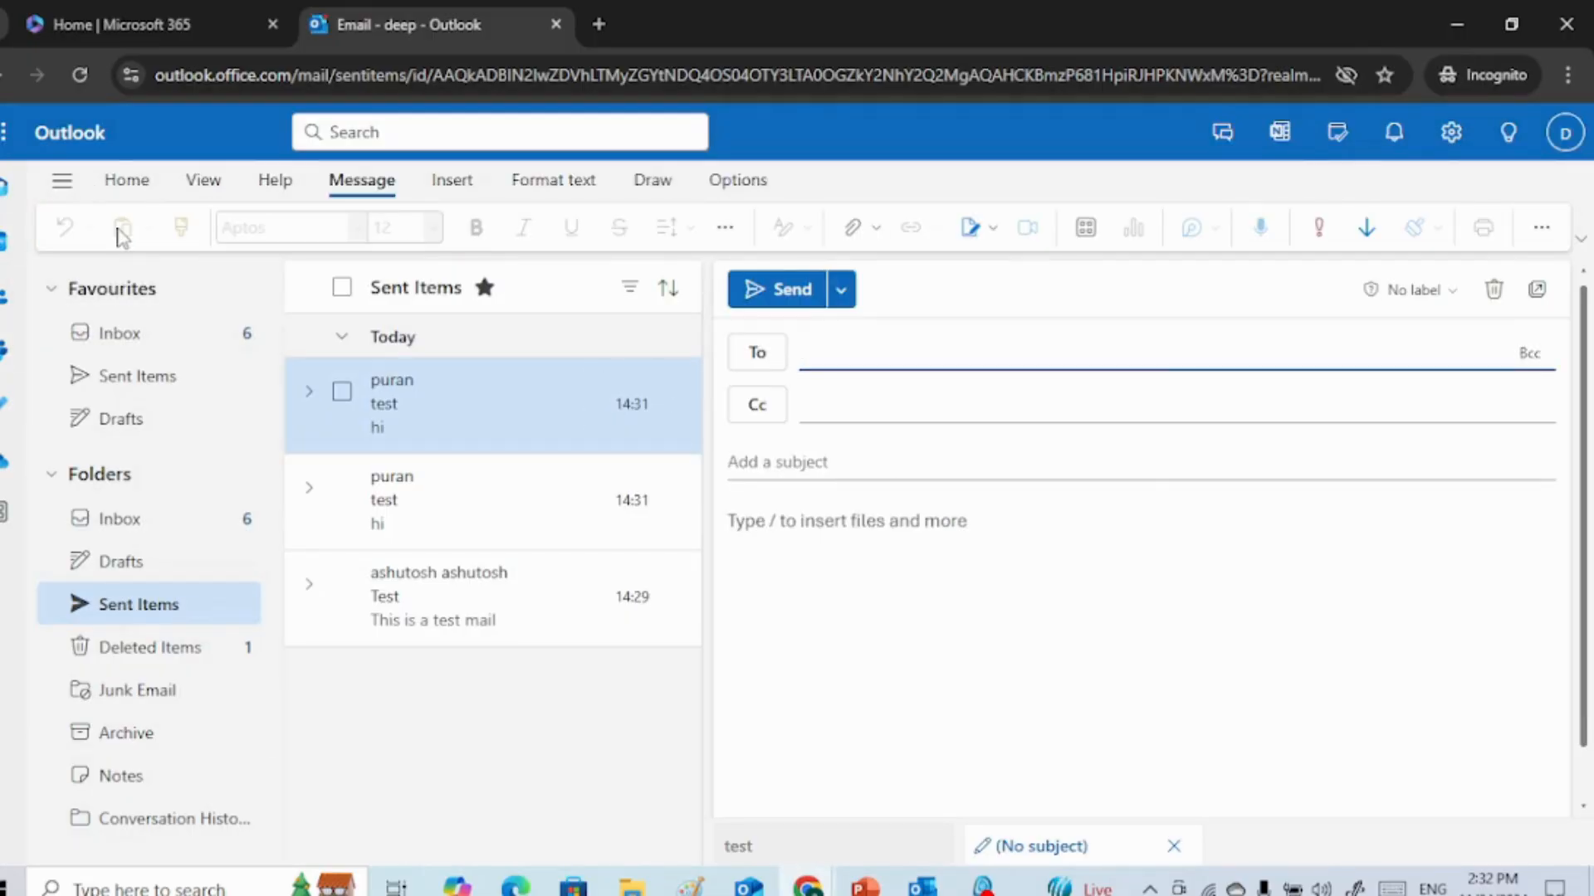
pyautogui.write('pavan')
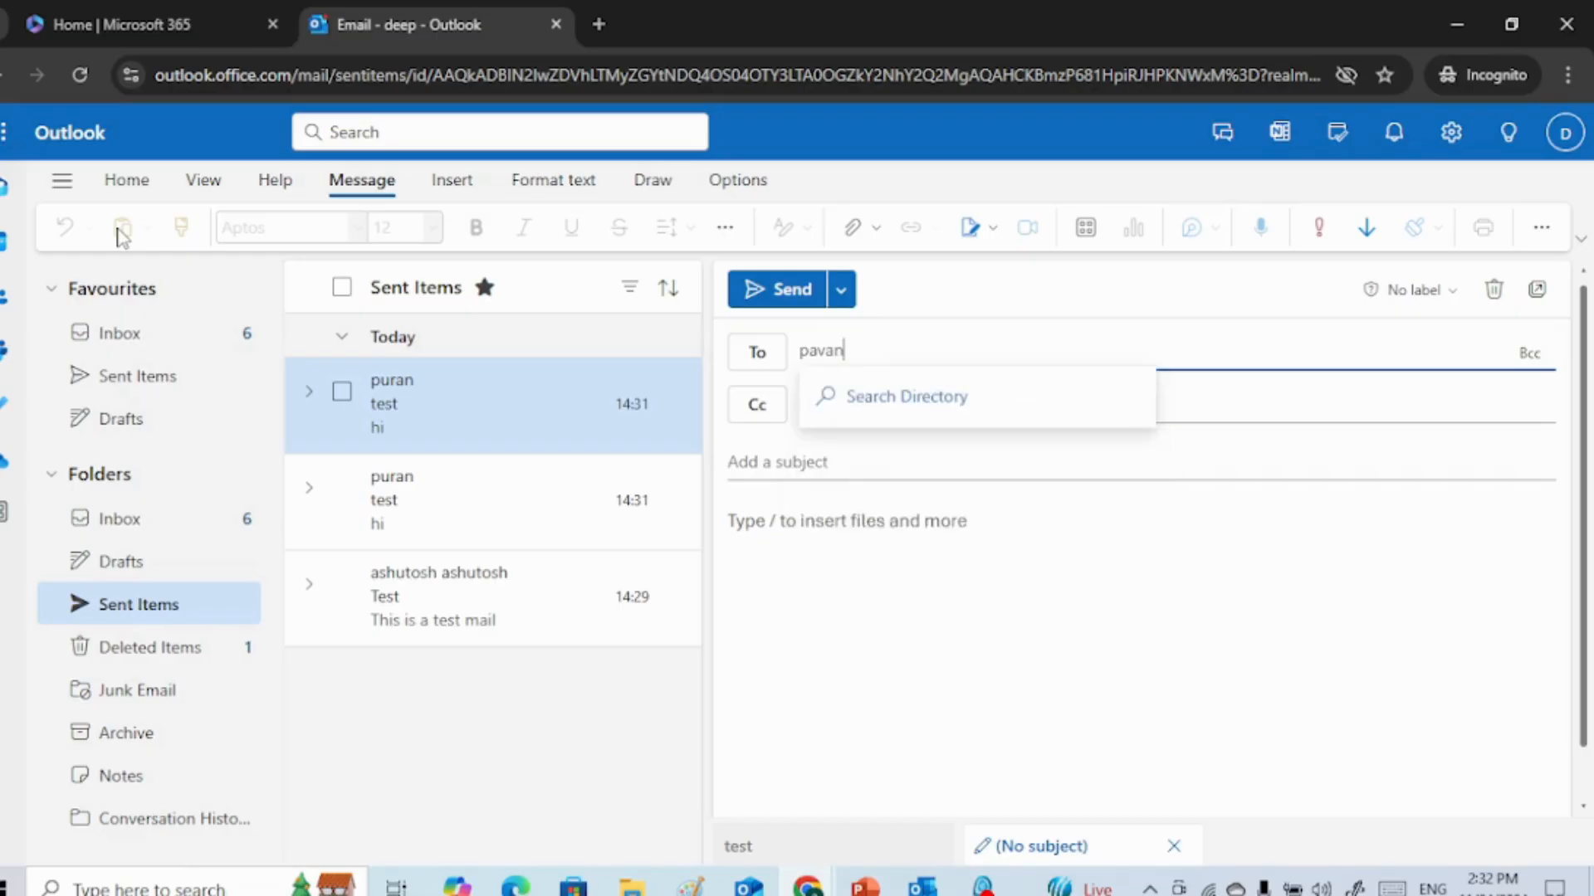
pyautogui.click(918, 405)
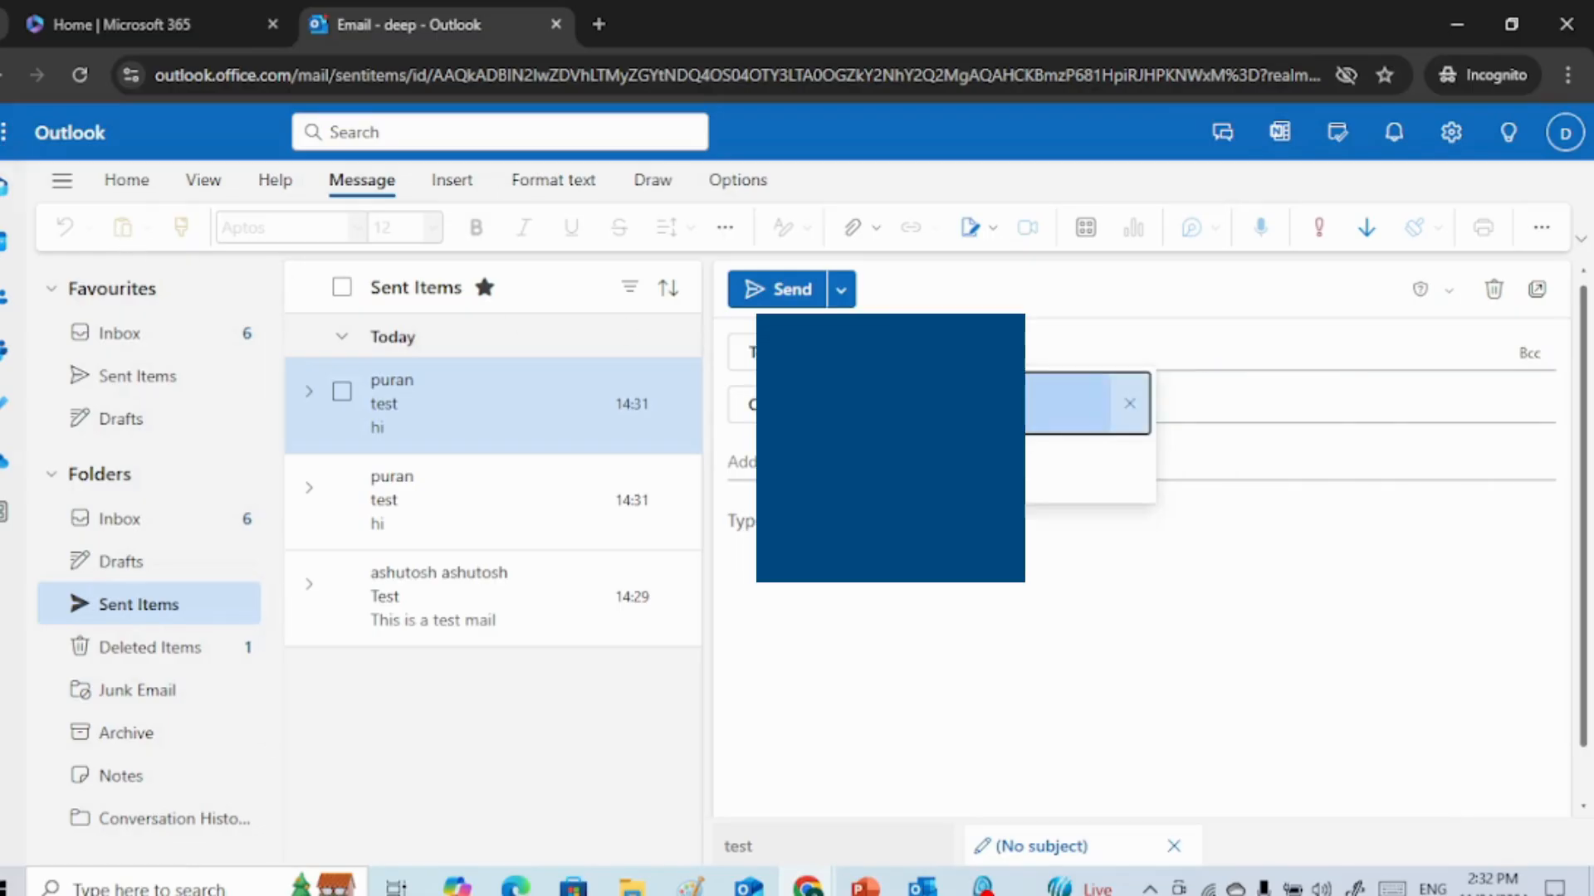
pyautogui.click(747, 462)
pyautogui.write('test')
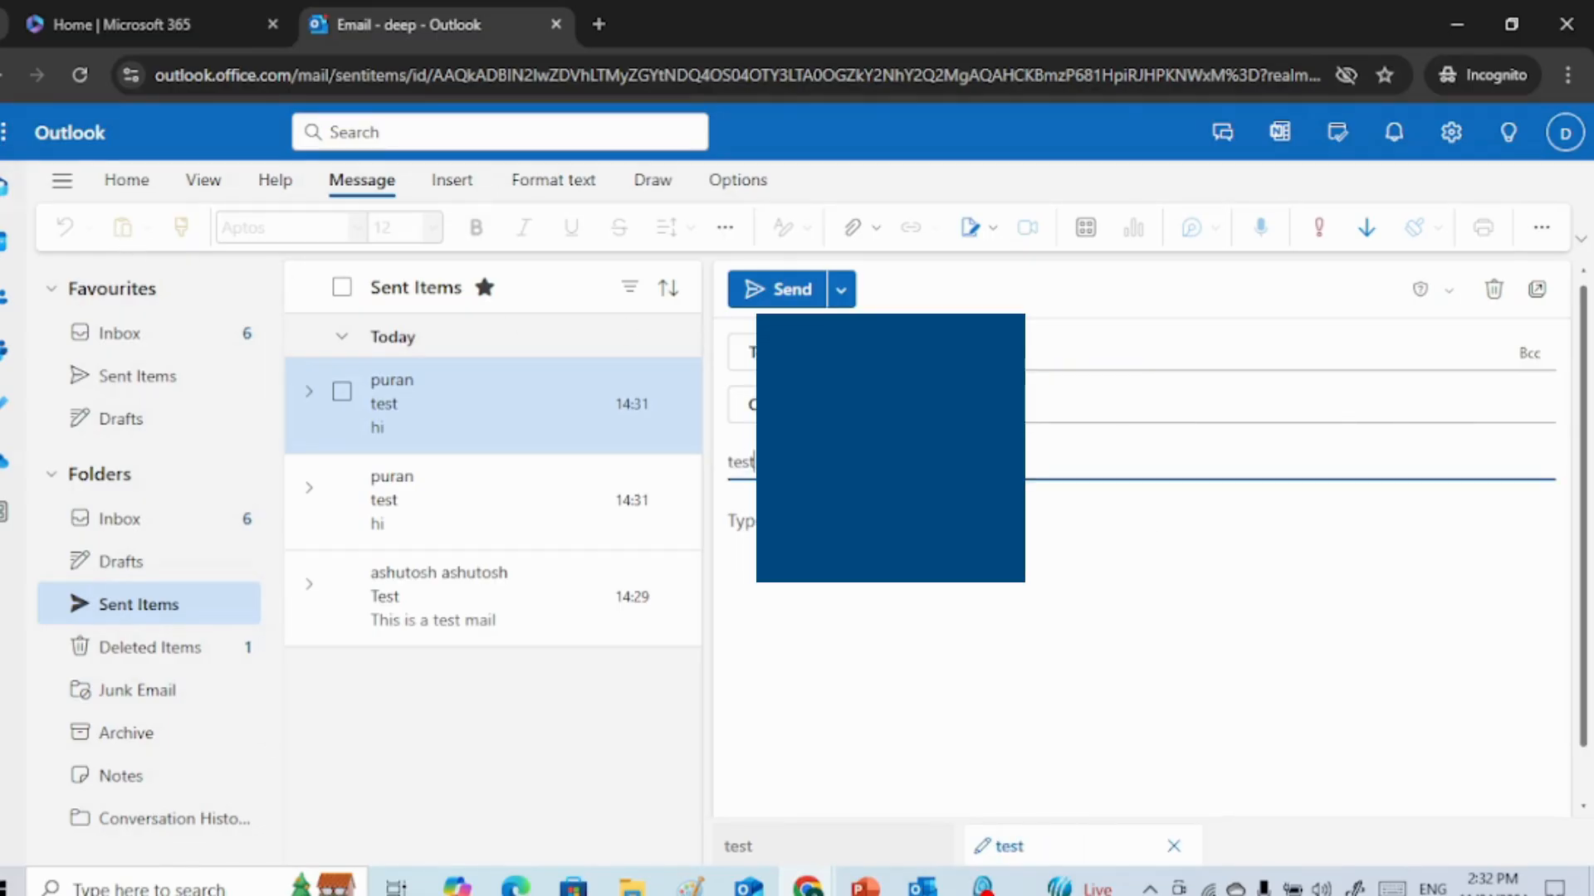
pyautogui.click(770, 538)
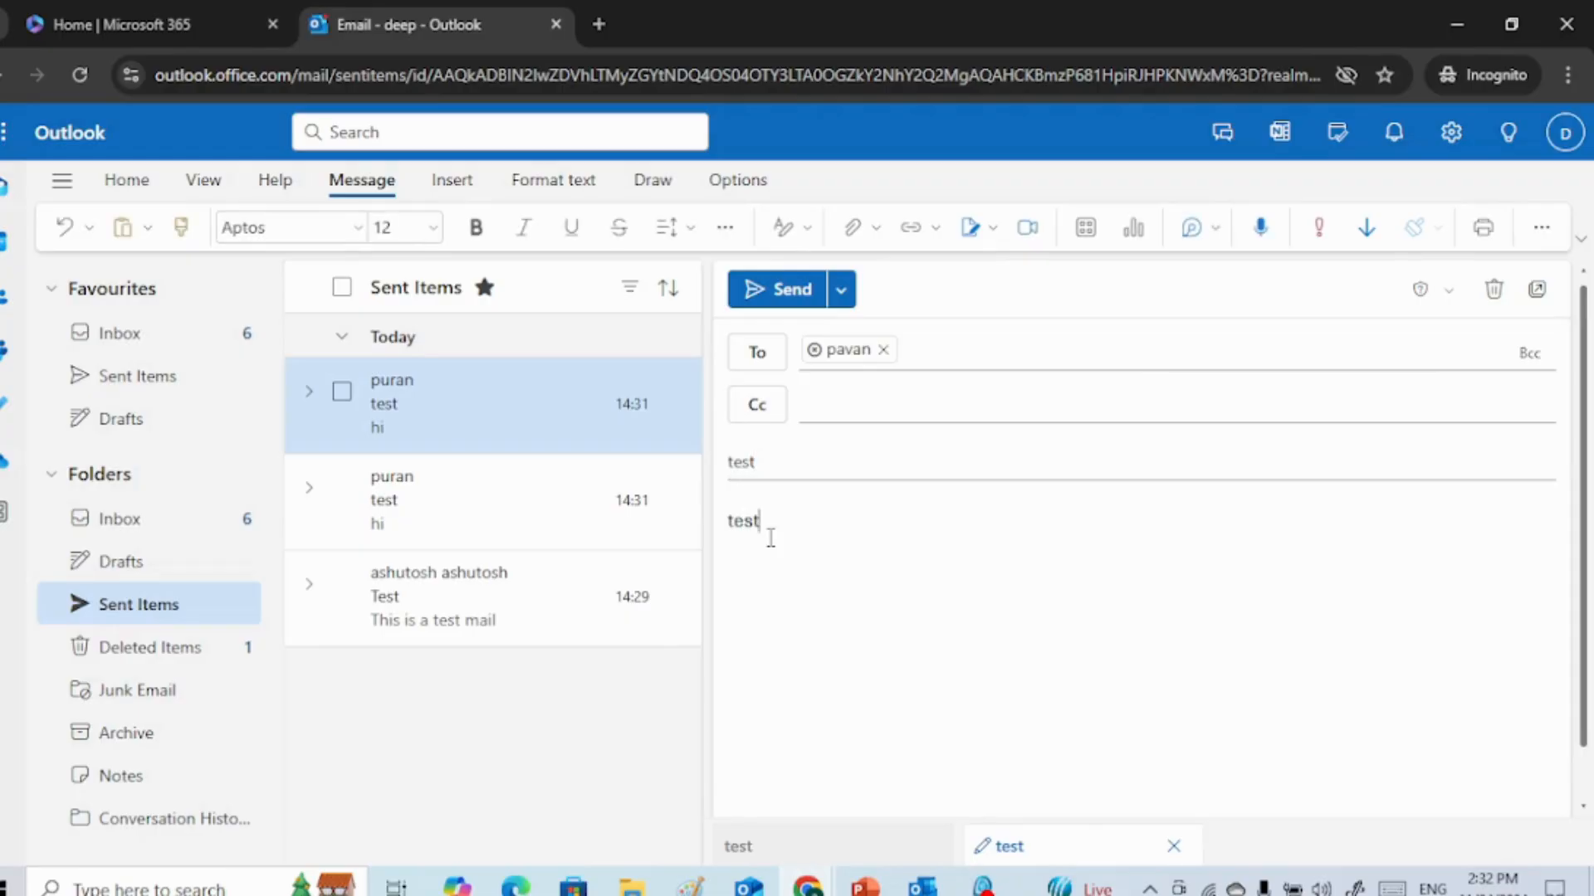
pyautogui.click(778, 289)
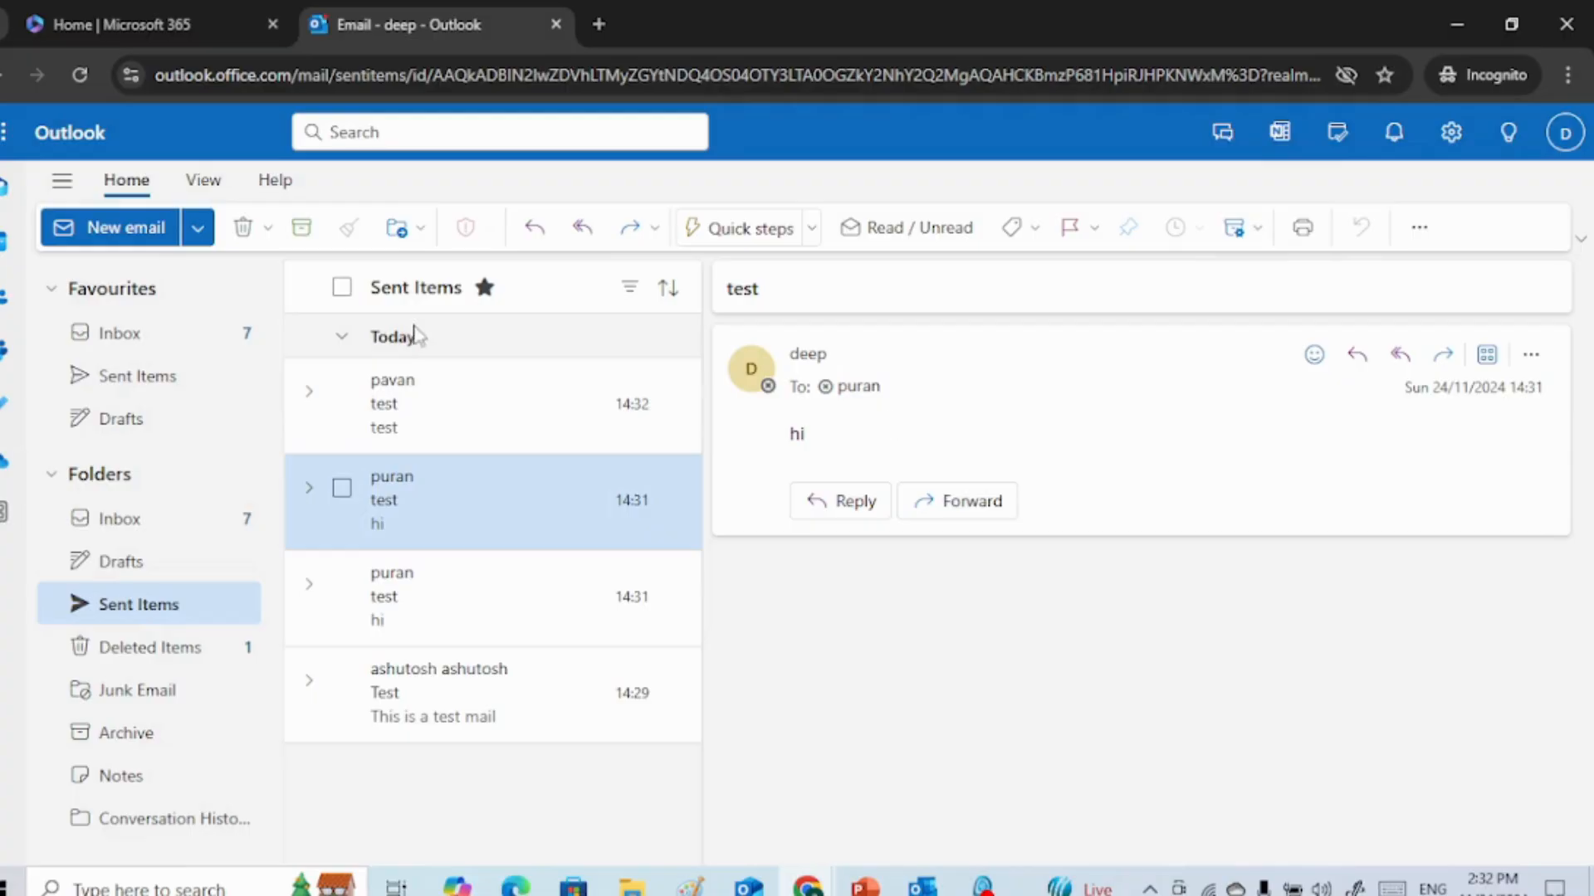
# - Check the newest sent message, the Inbox and Sent Items for a delivery reply, and switch back to the Exchange admin center
pyautogui.click(455, 404)
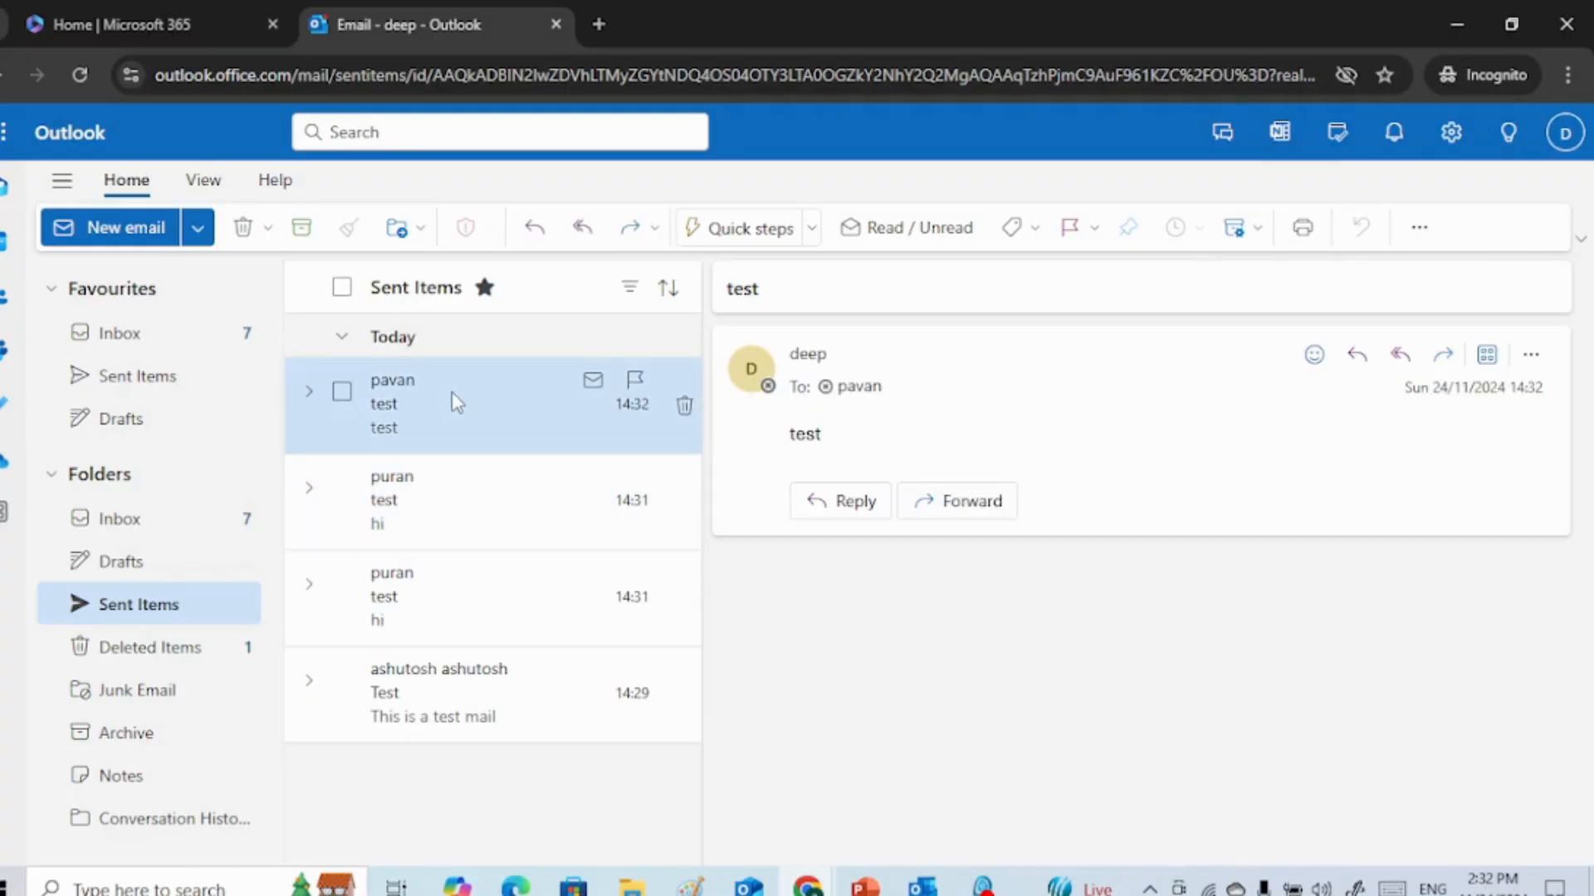
pyautogui.click(125, 519)
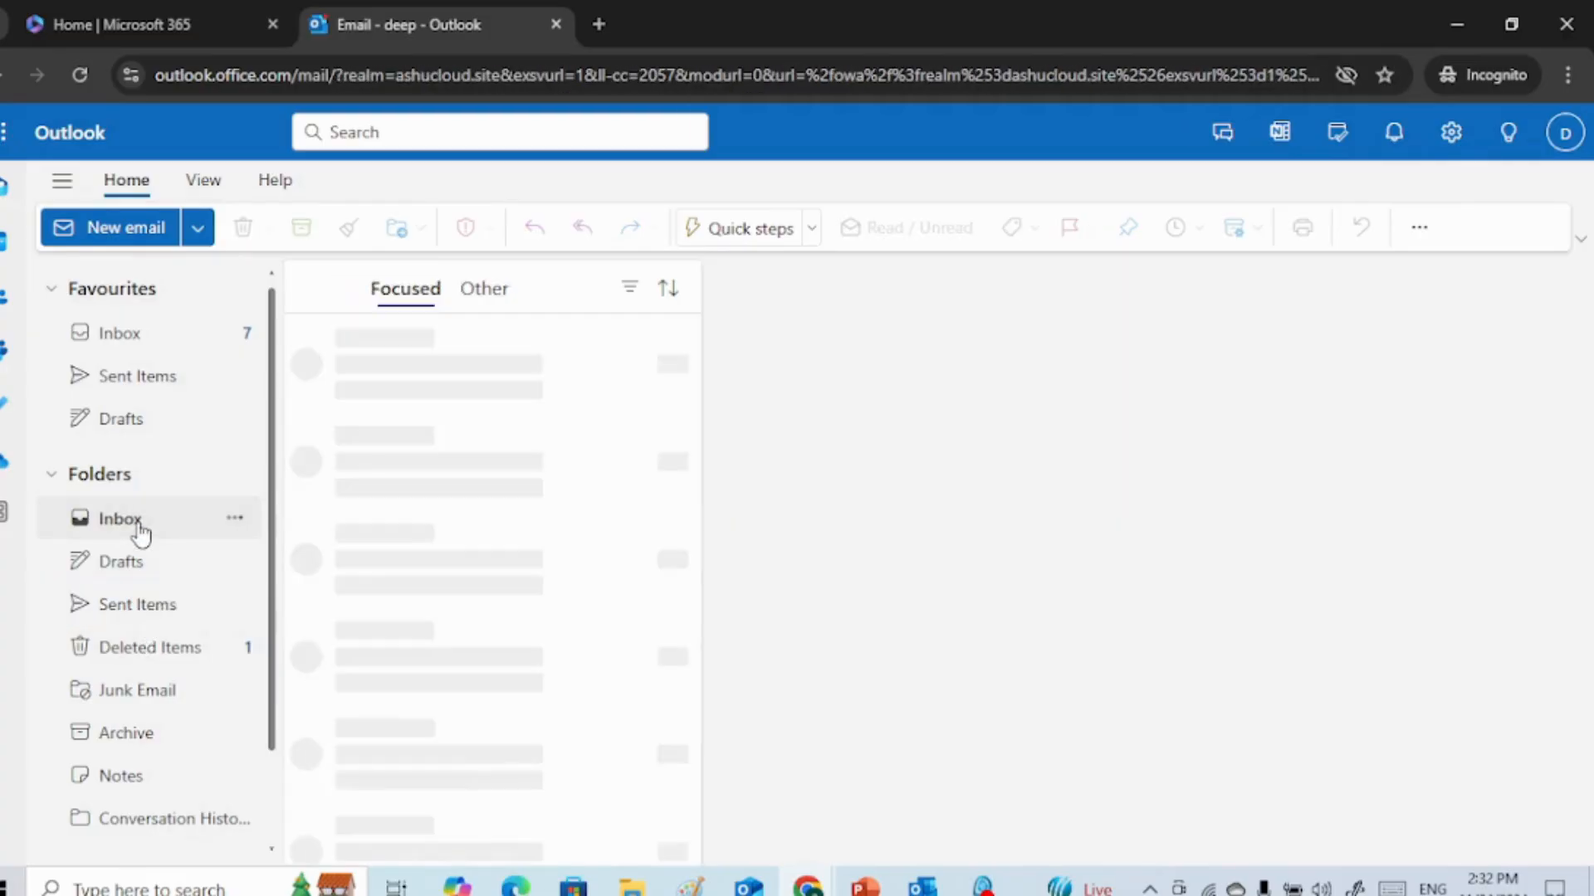
pyautogui.click(175, 613)
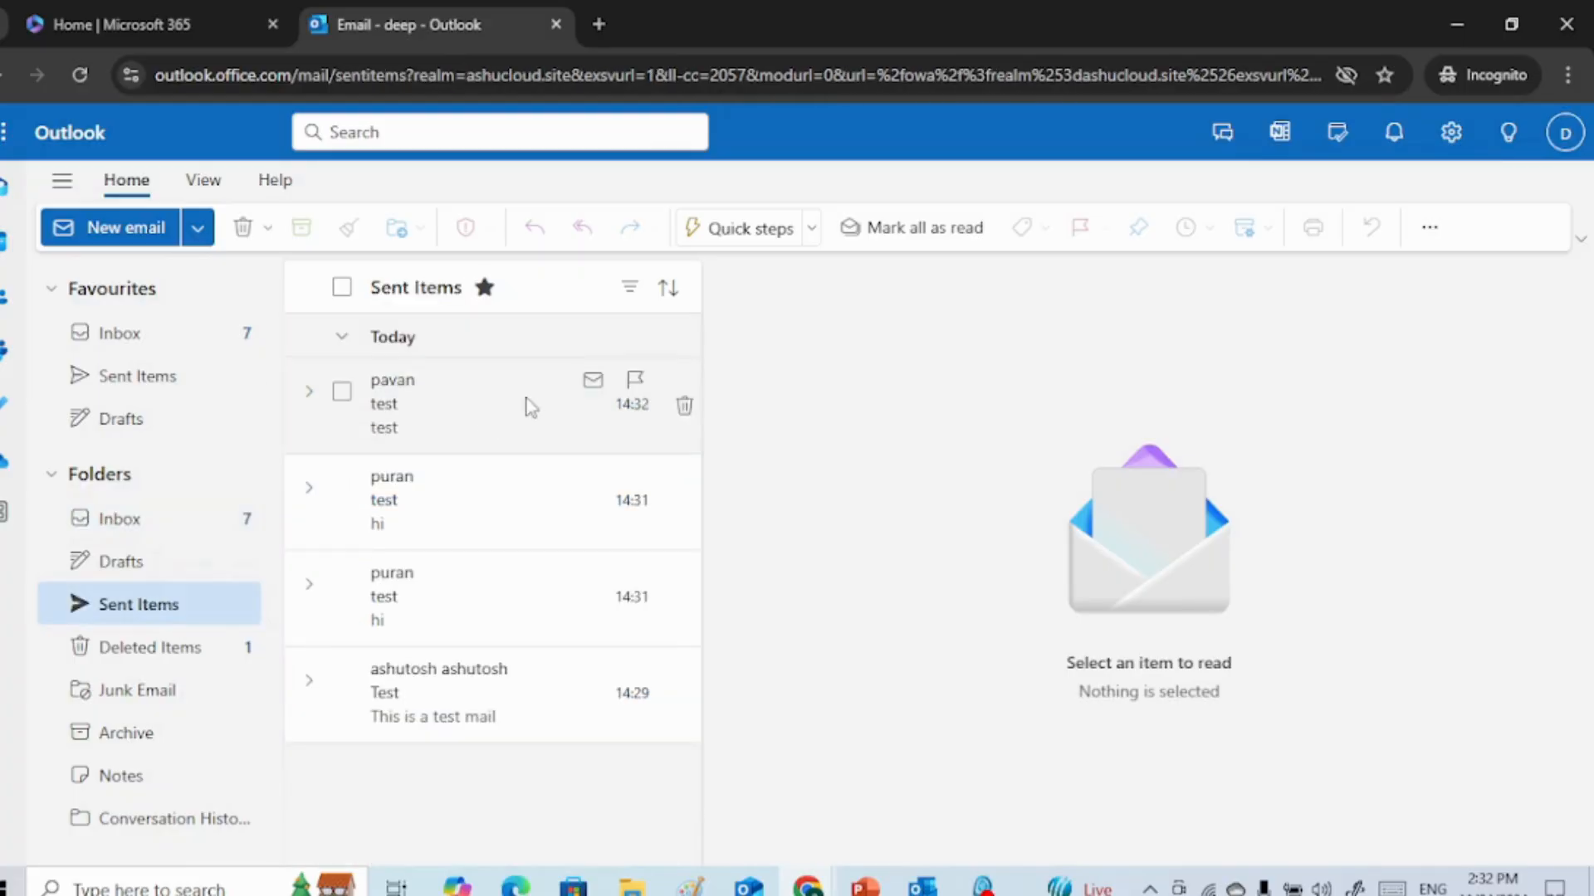
pyautogui.moveTo(807, 883)
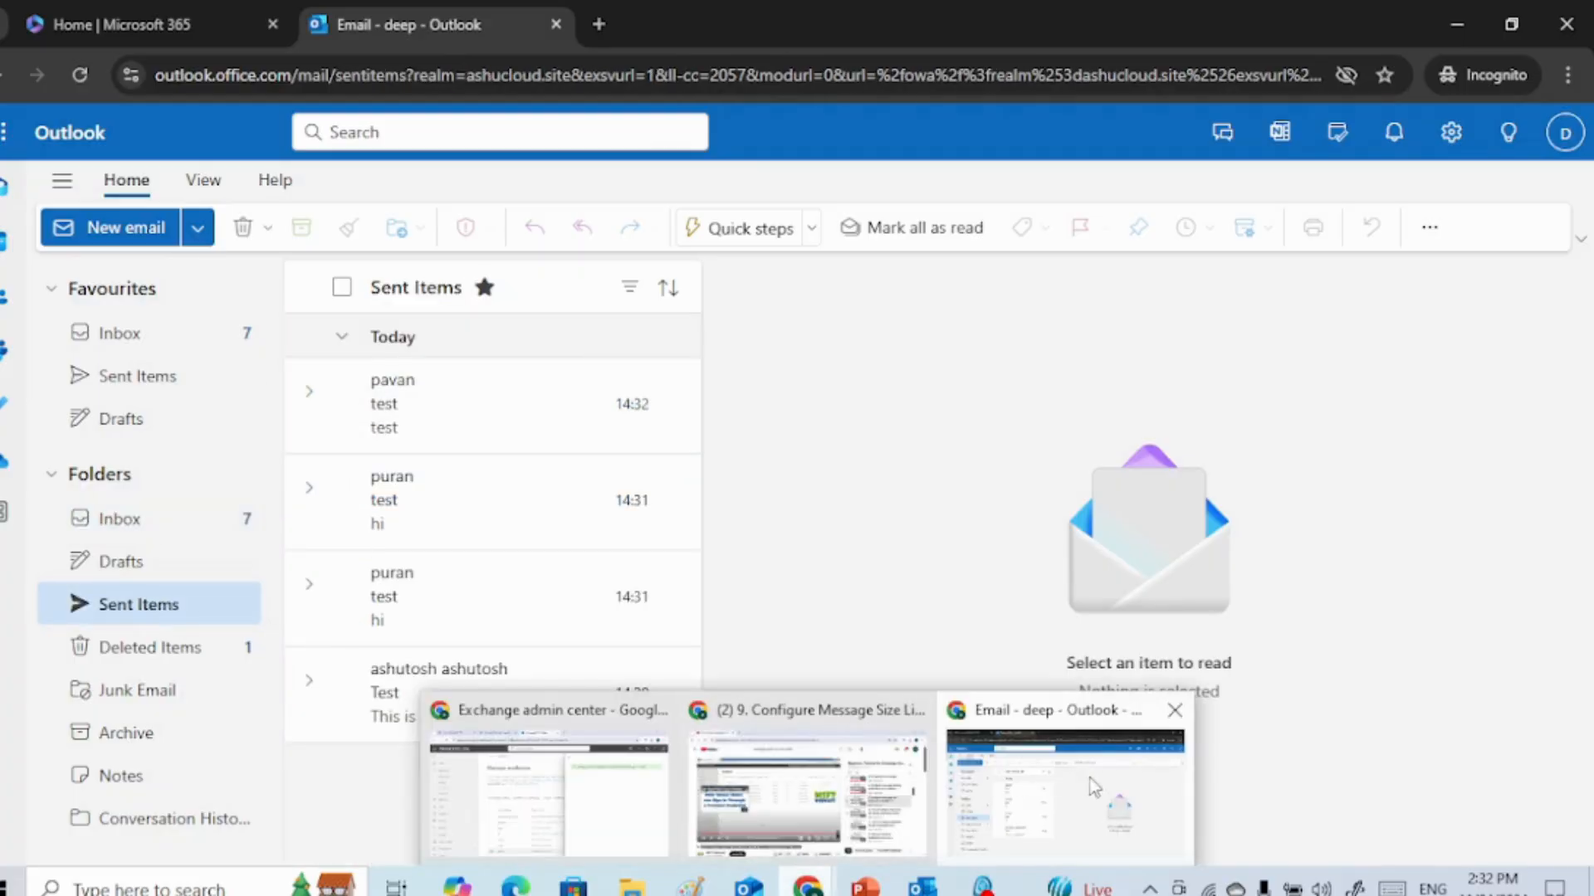
pyautogui.click(635, 817)
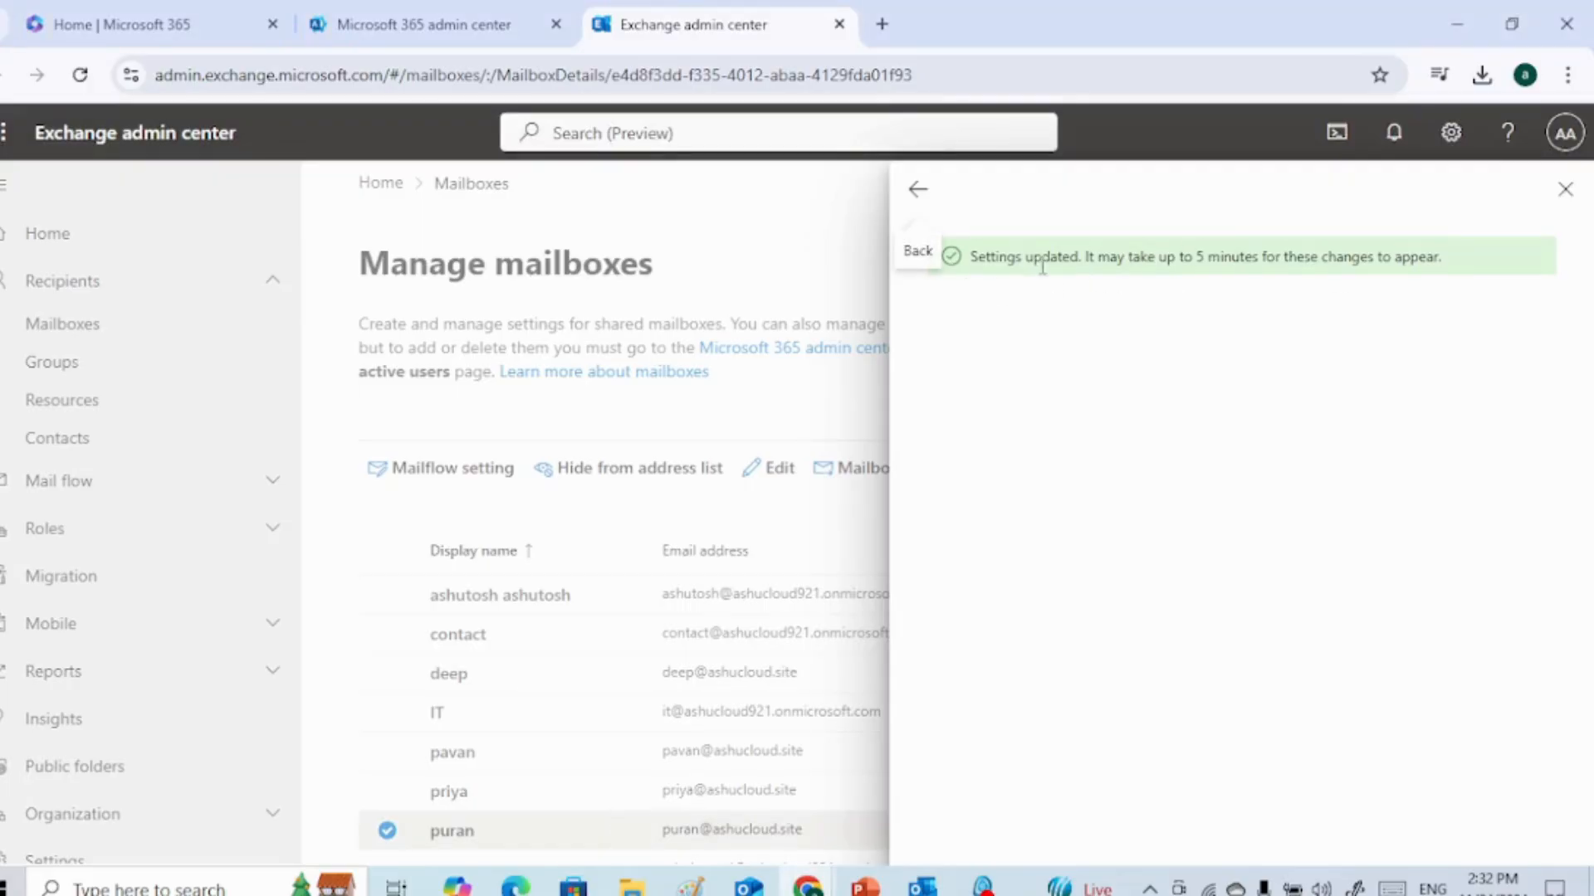
# - Return to the seventh listed mailbox's mail flow settings, then switch to the sender's Outlook and check Deleted Items and Sent Items
pyautogui.moveTo(1081, 256); pyautogui.dragTo(1264, 248)
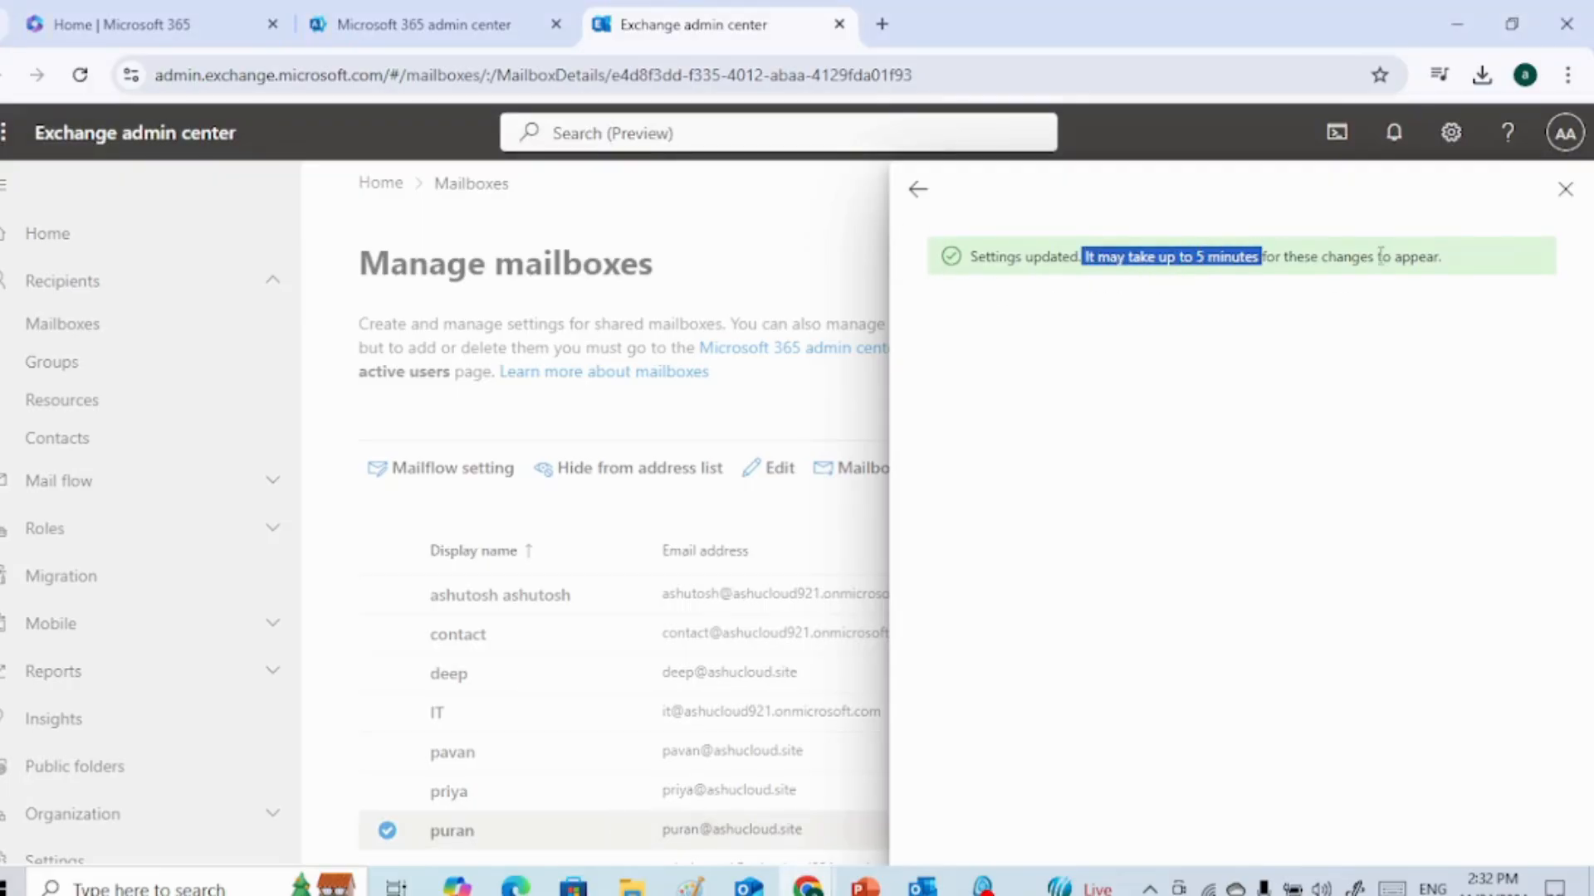
pyautogui.click(919, 191)
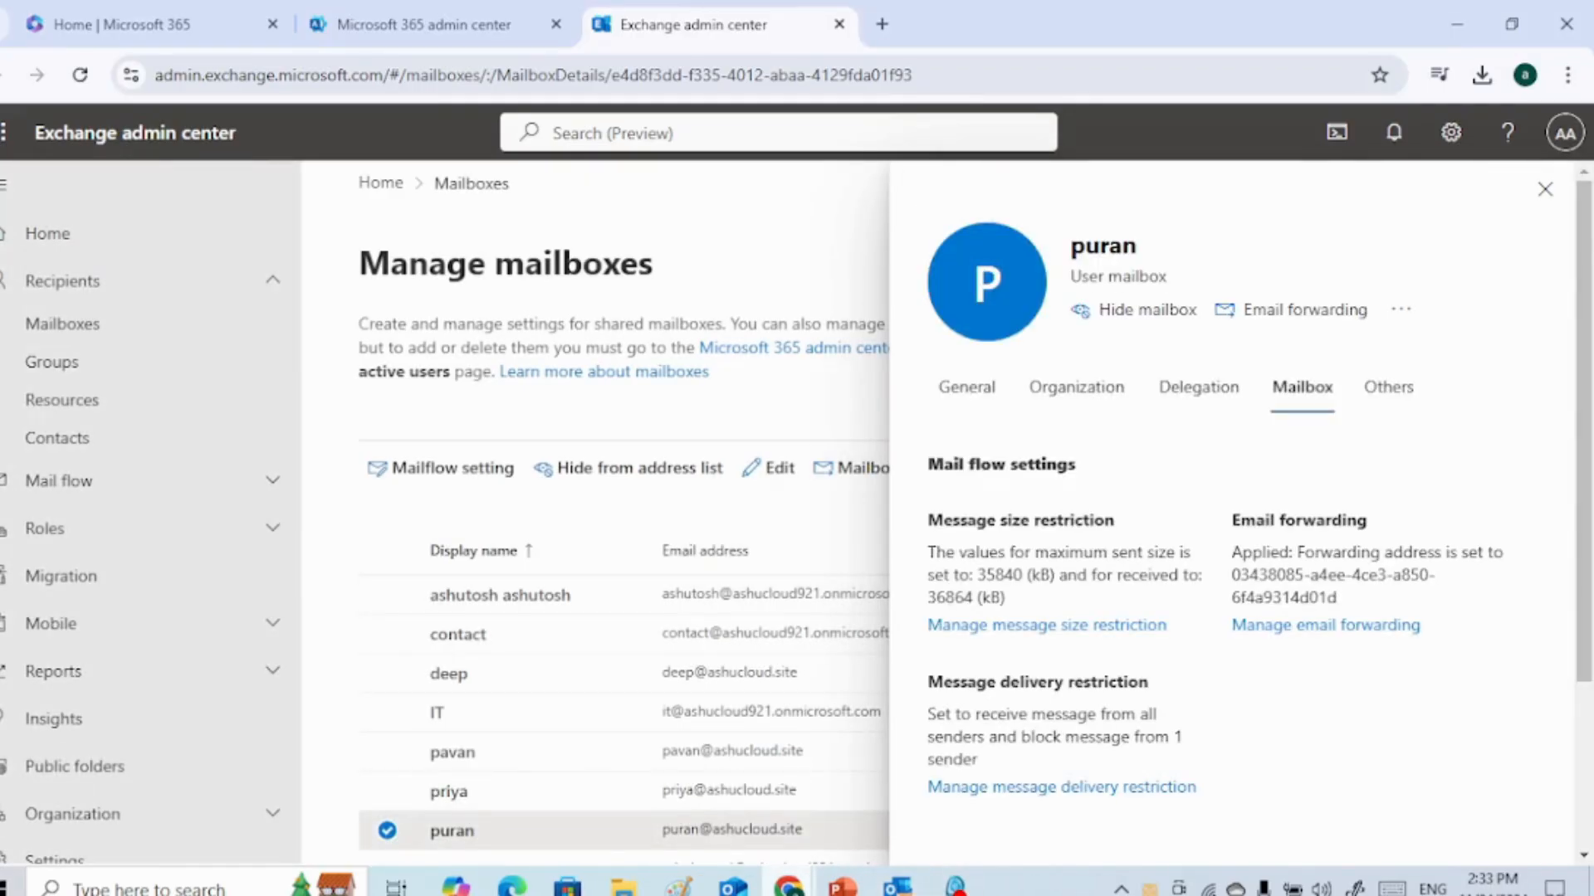
pyautogui.moveTo(788, 885)
pyautogui.click(1067, 780)
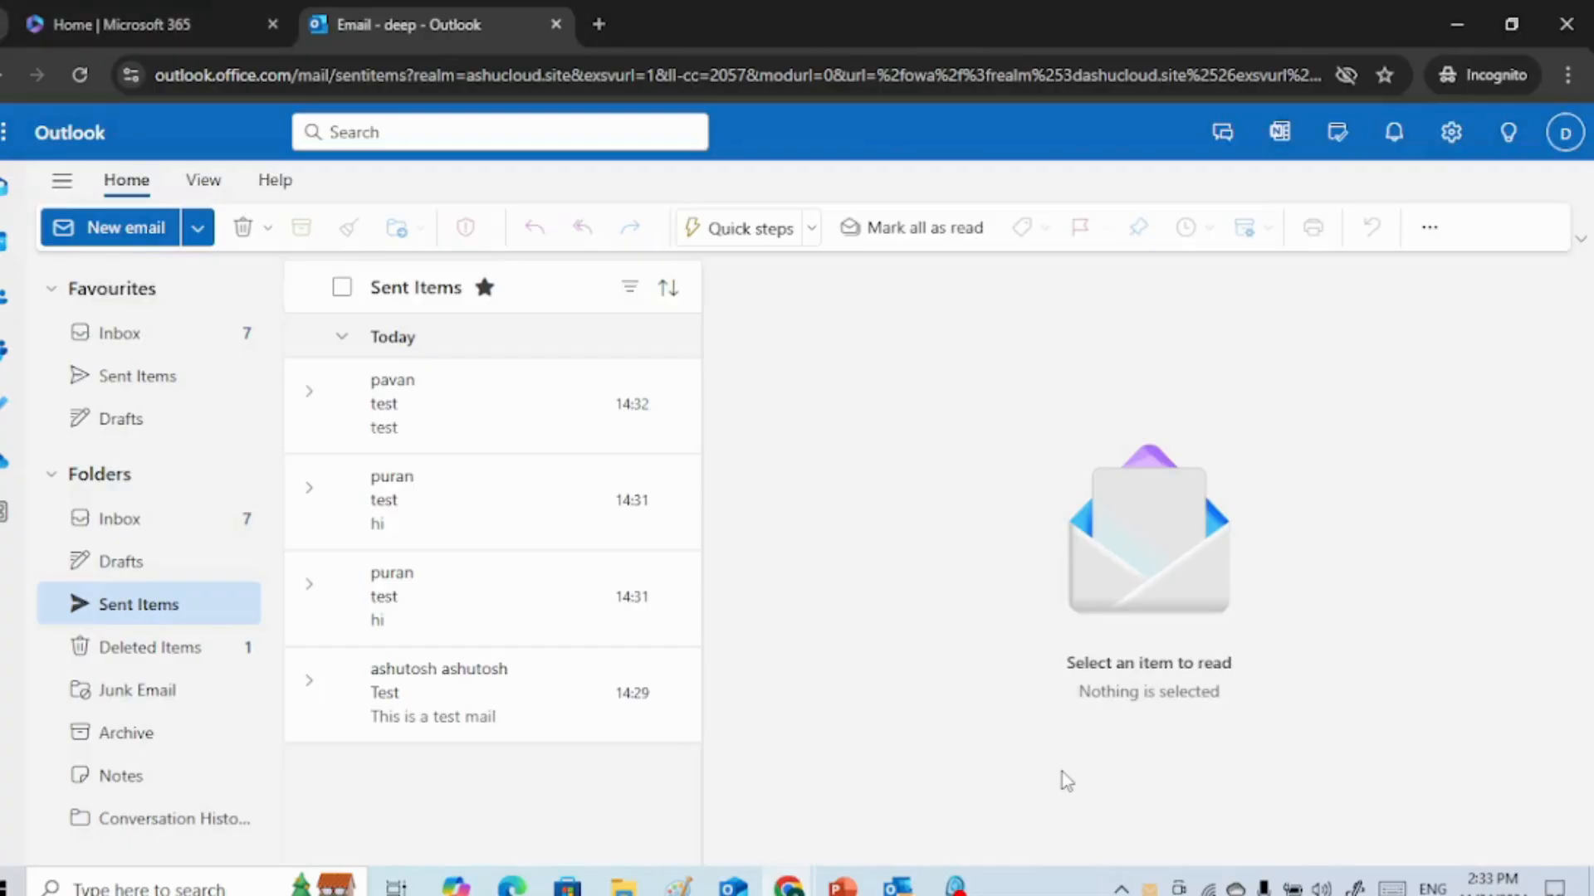
pyautogui.click(131, 621)
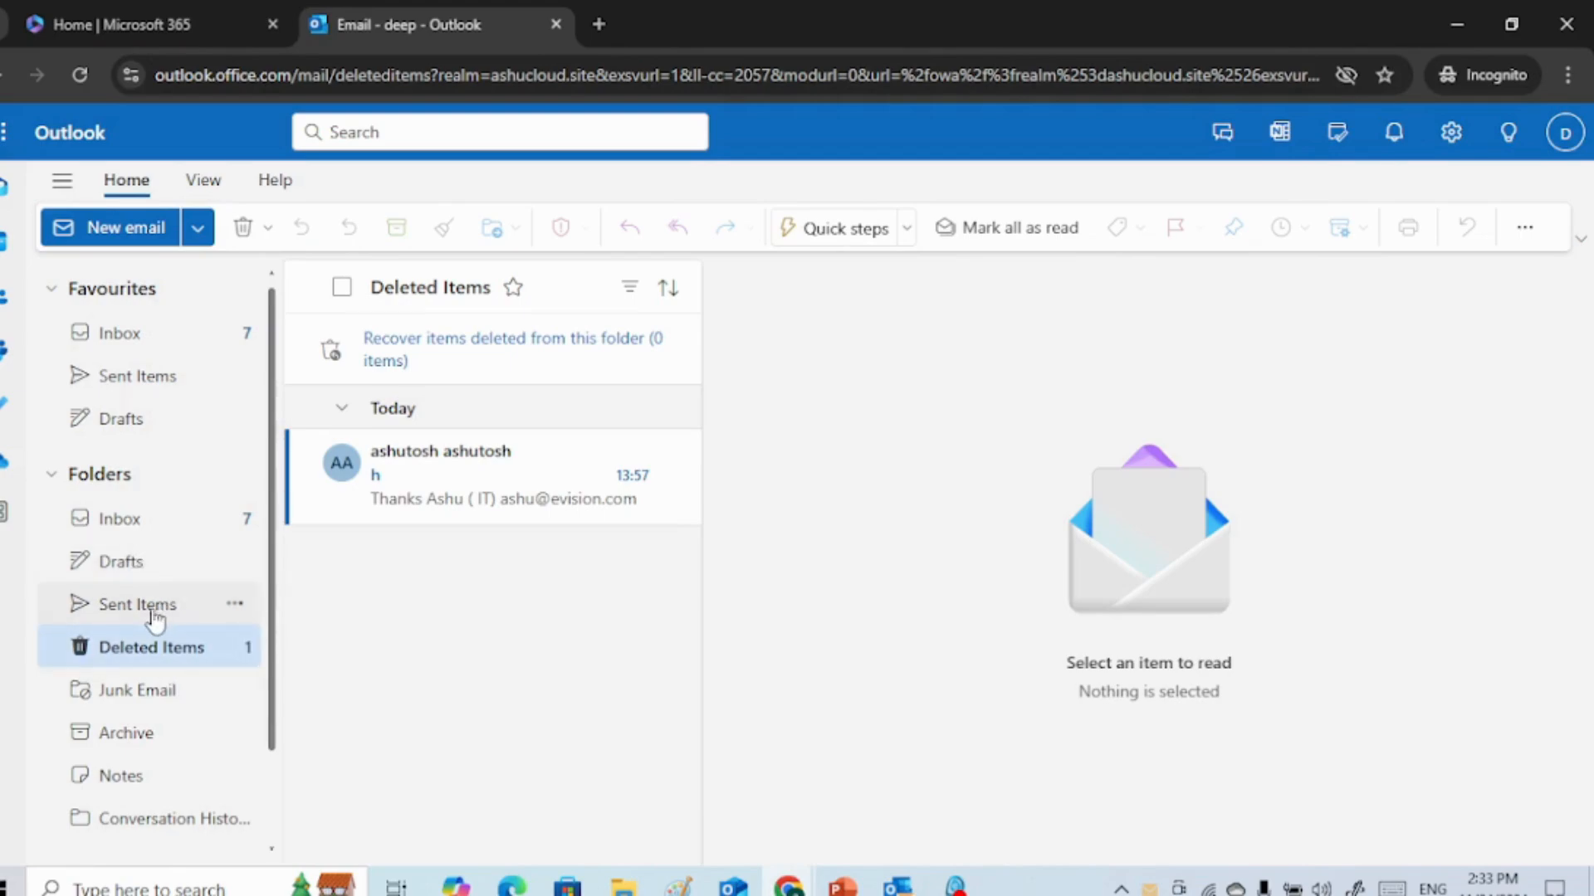
pyautogui.click(146, 612)
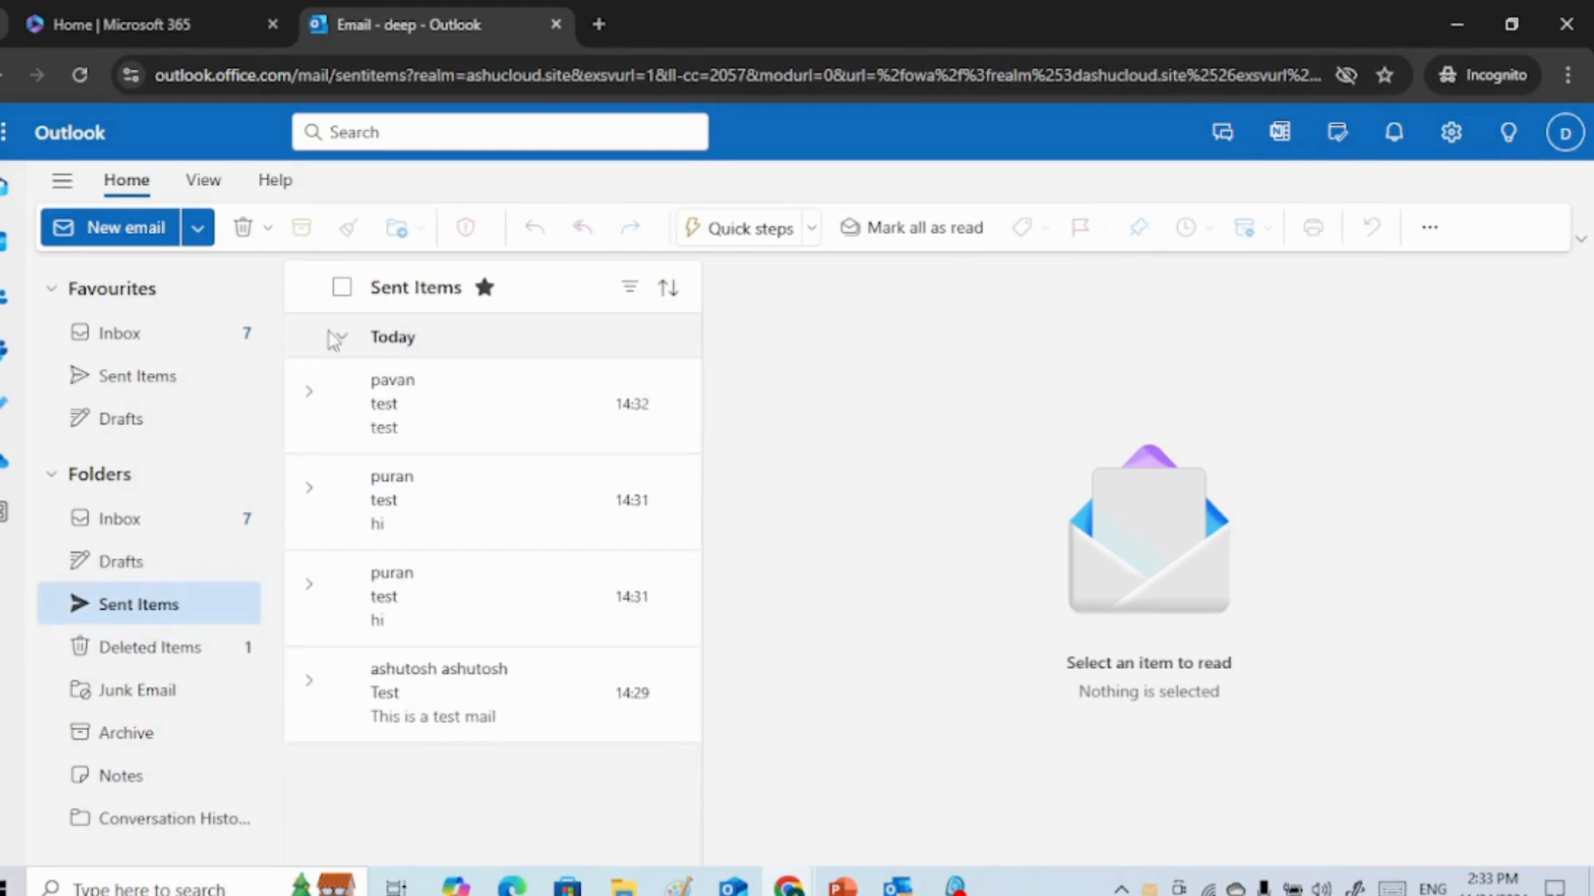
# - Start a new email, then switch to the Exchange admin center and review the seventh listed mailbox's message delivery restrictions
pyautogui.click(119, 236)
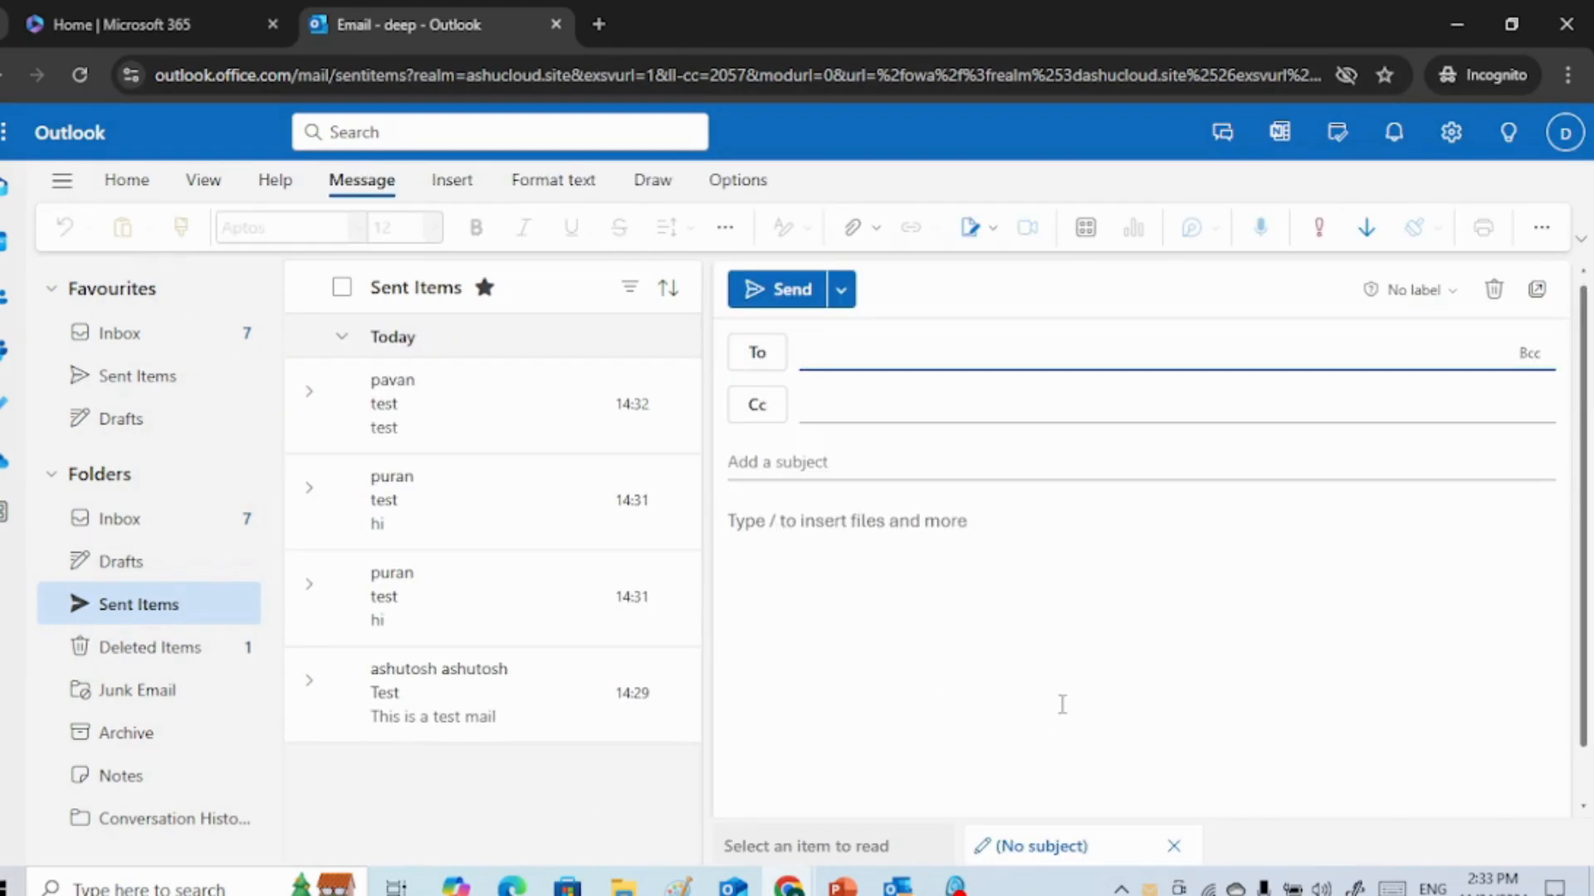
pyautogui.moveTo(788, 885)
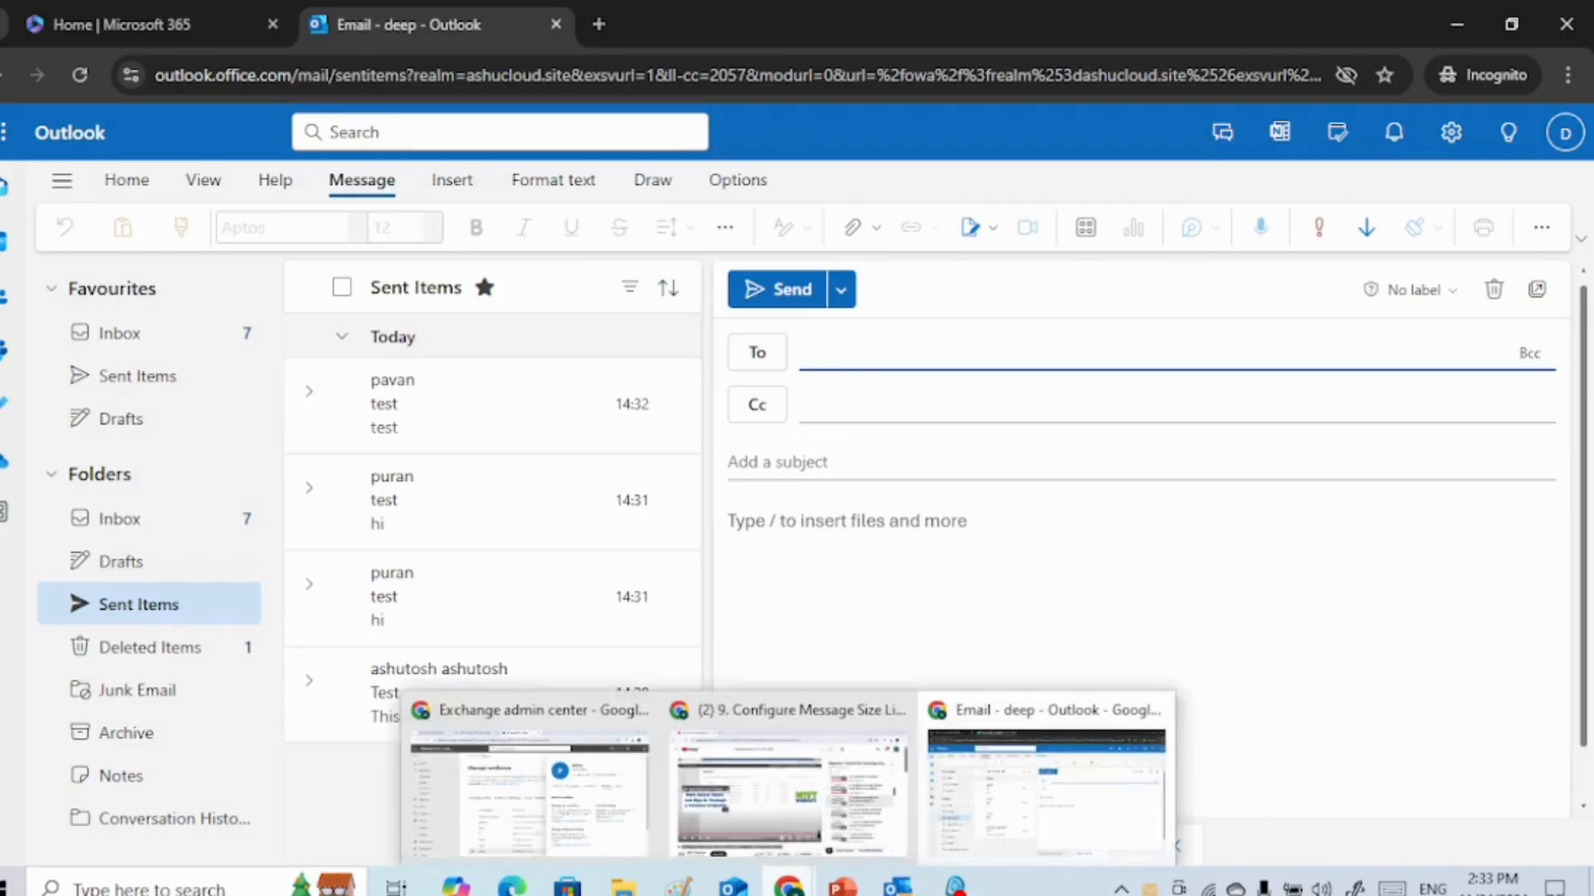
pyautogui.click(560, 830)
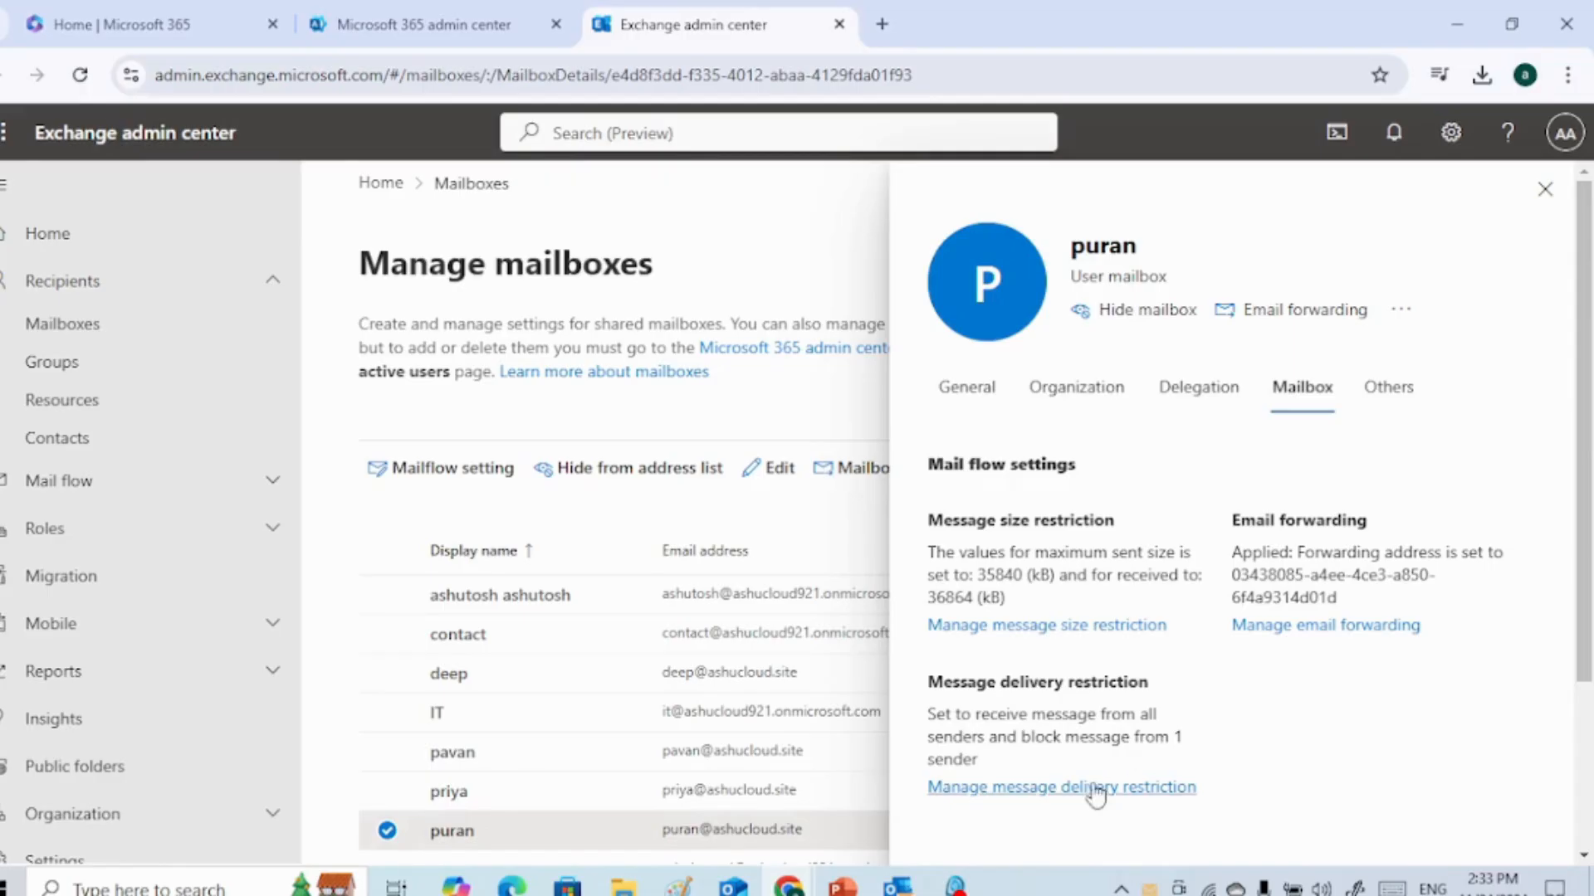
pyautogui.click(1048, 789)
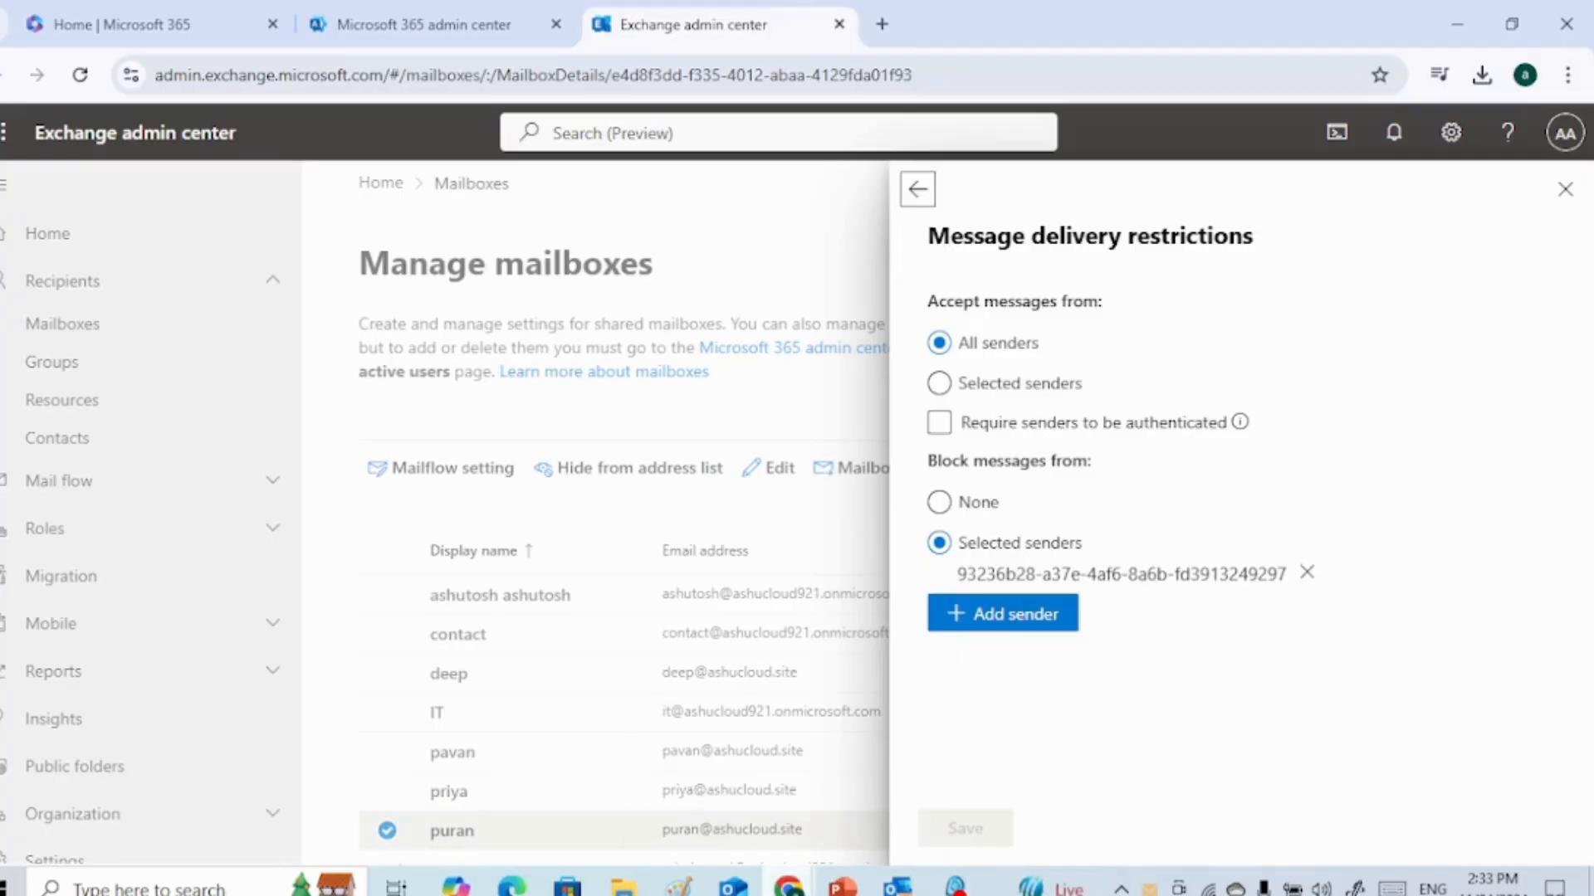
# - Switch back to the sender's Outlook and email the seventh listed mailbox's user with subject "test" and body "test"
pyautogui.moveTo(788, 886)
pyautogui.click(1008, 799)
pyautogui.write('pu')
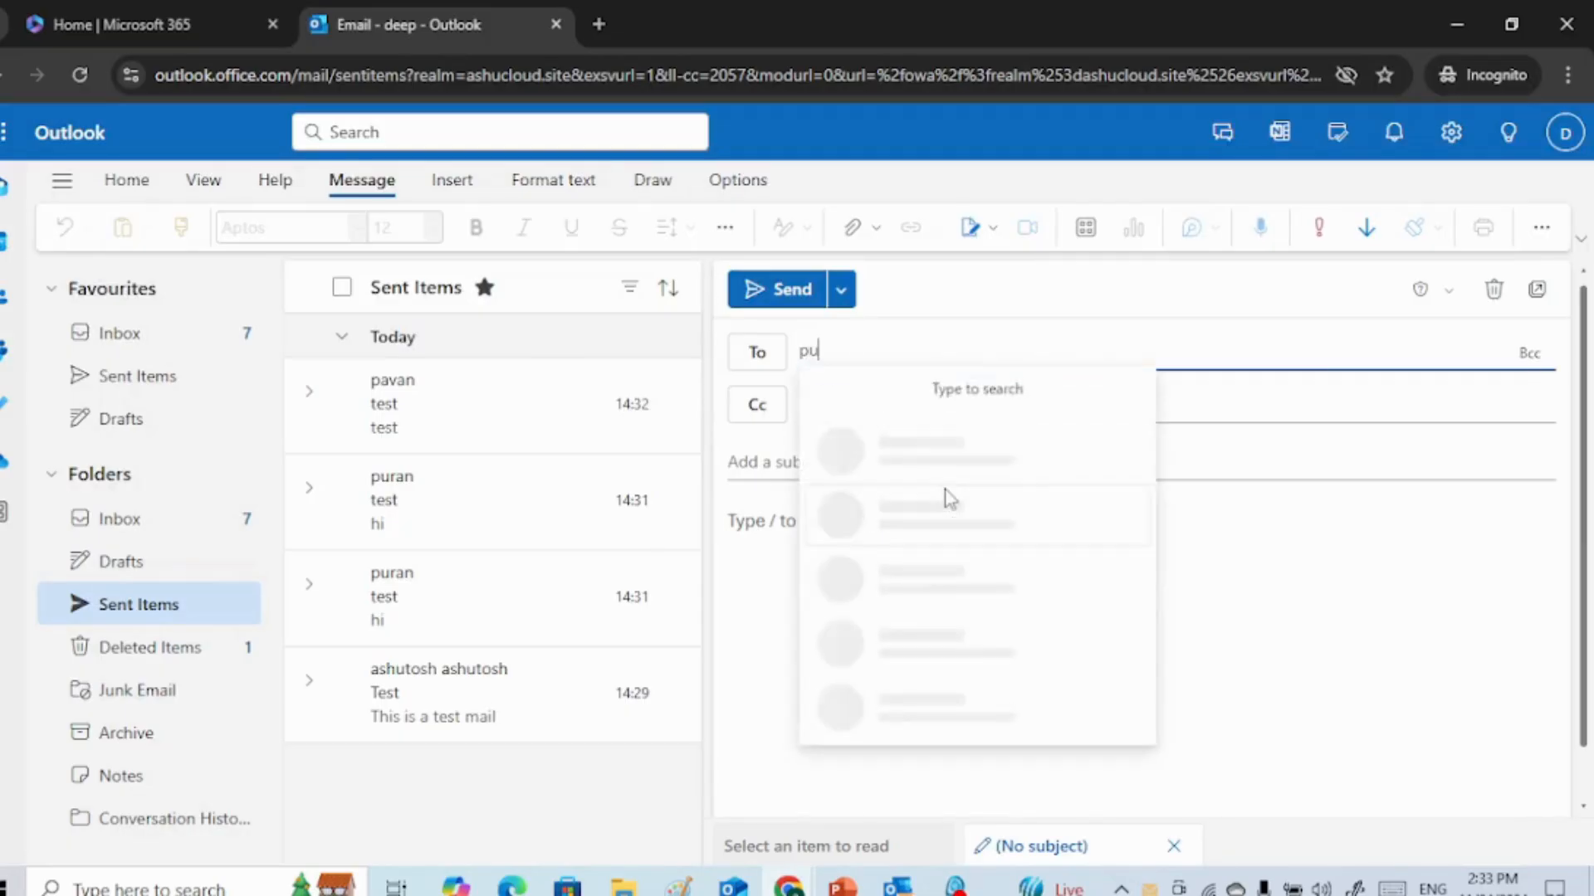
pyautogui.write('r')
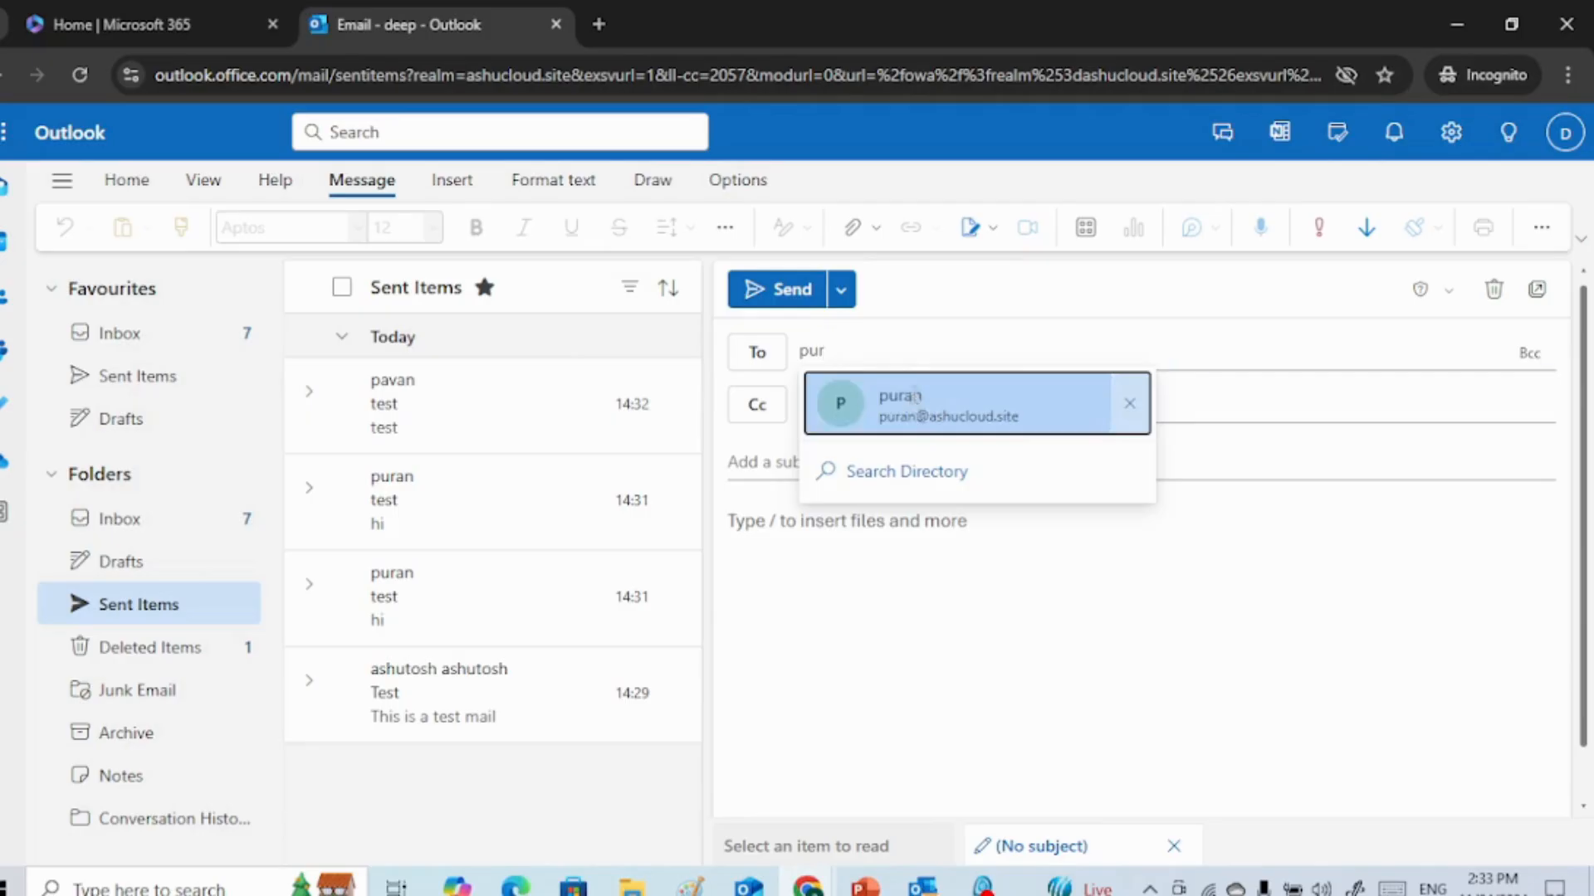
pyautogui.click(913, 404)
pyautogui.click(849, 464)
pyautogui.write('test')
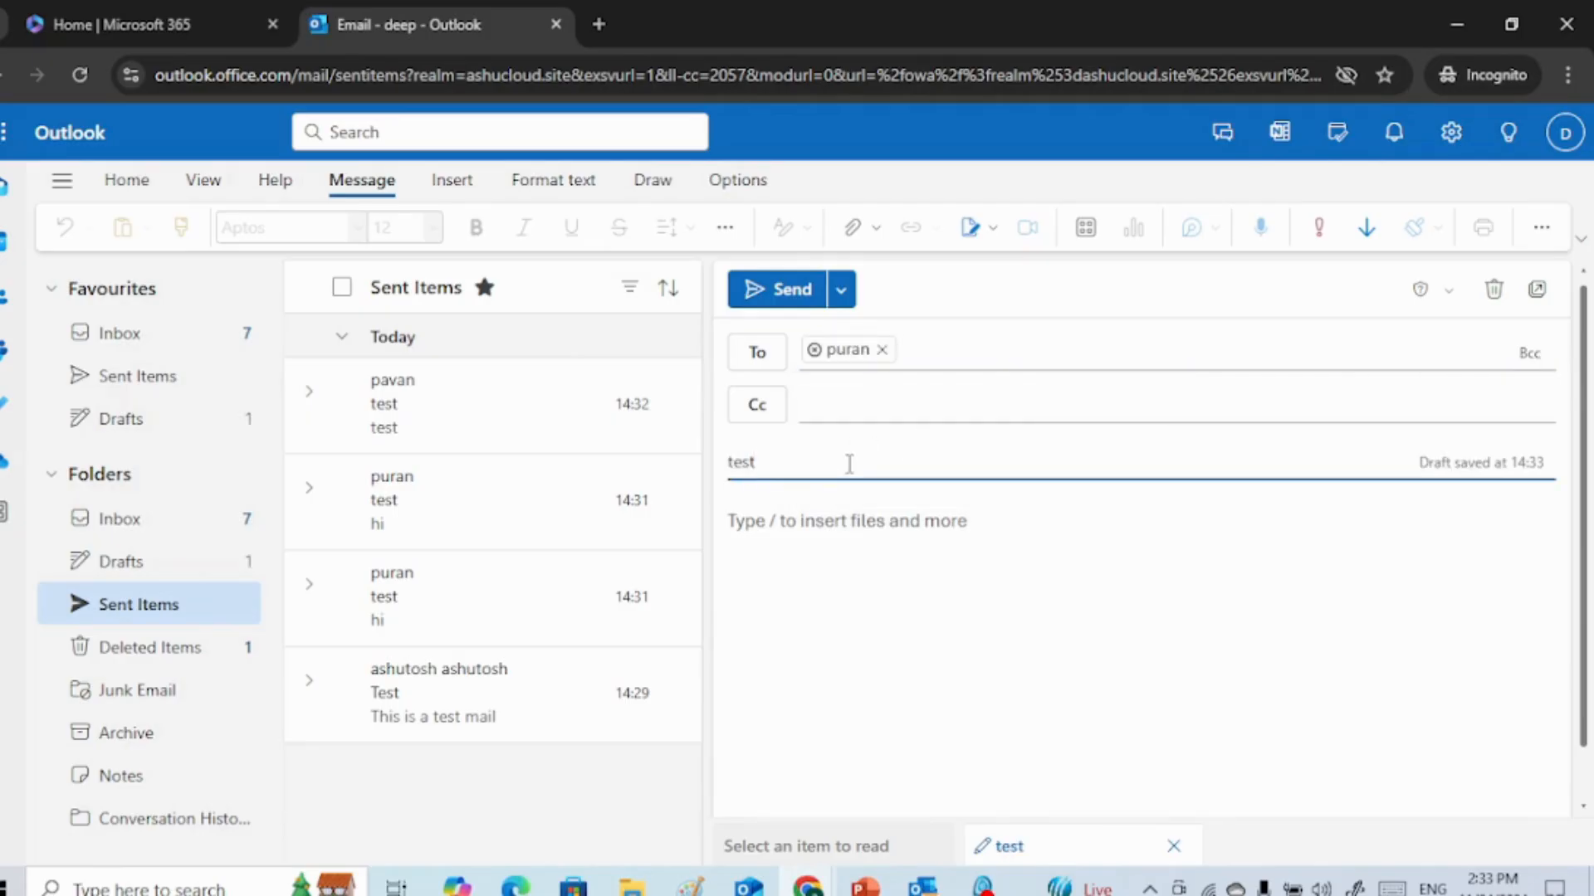
pyautogui.click(816, 531)
pyautogui.write('test')
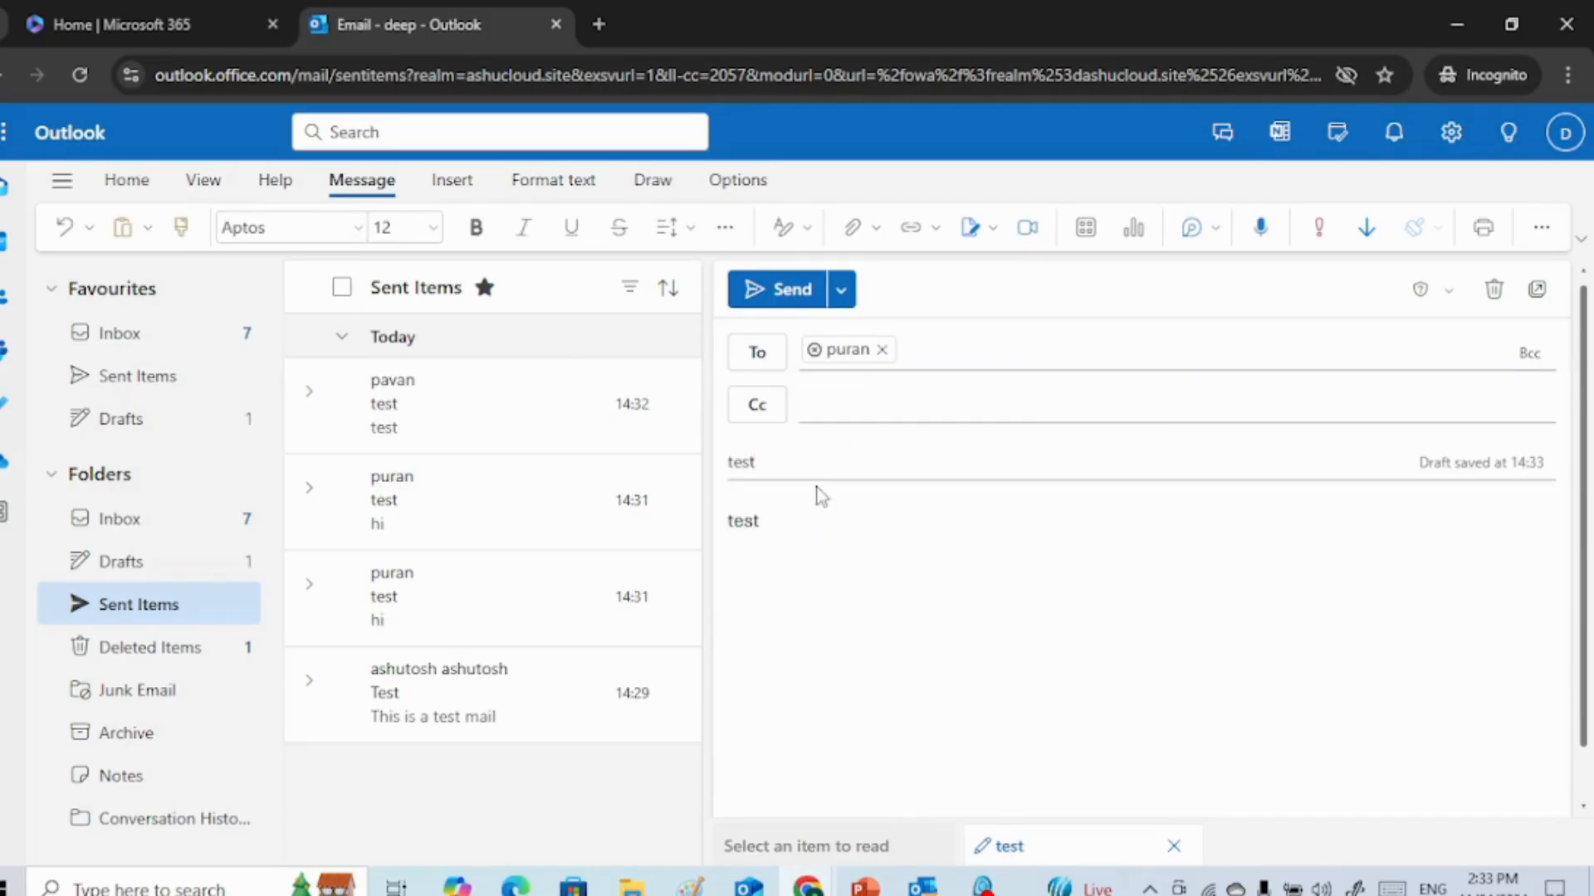
pyautogui.click(780, 290)
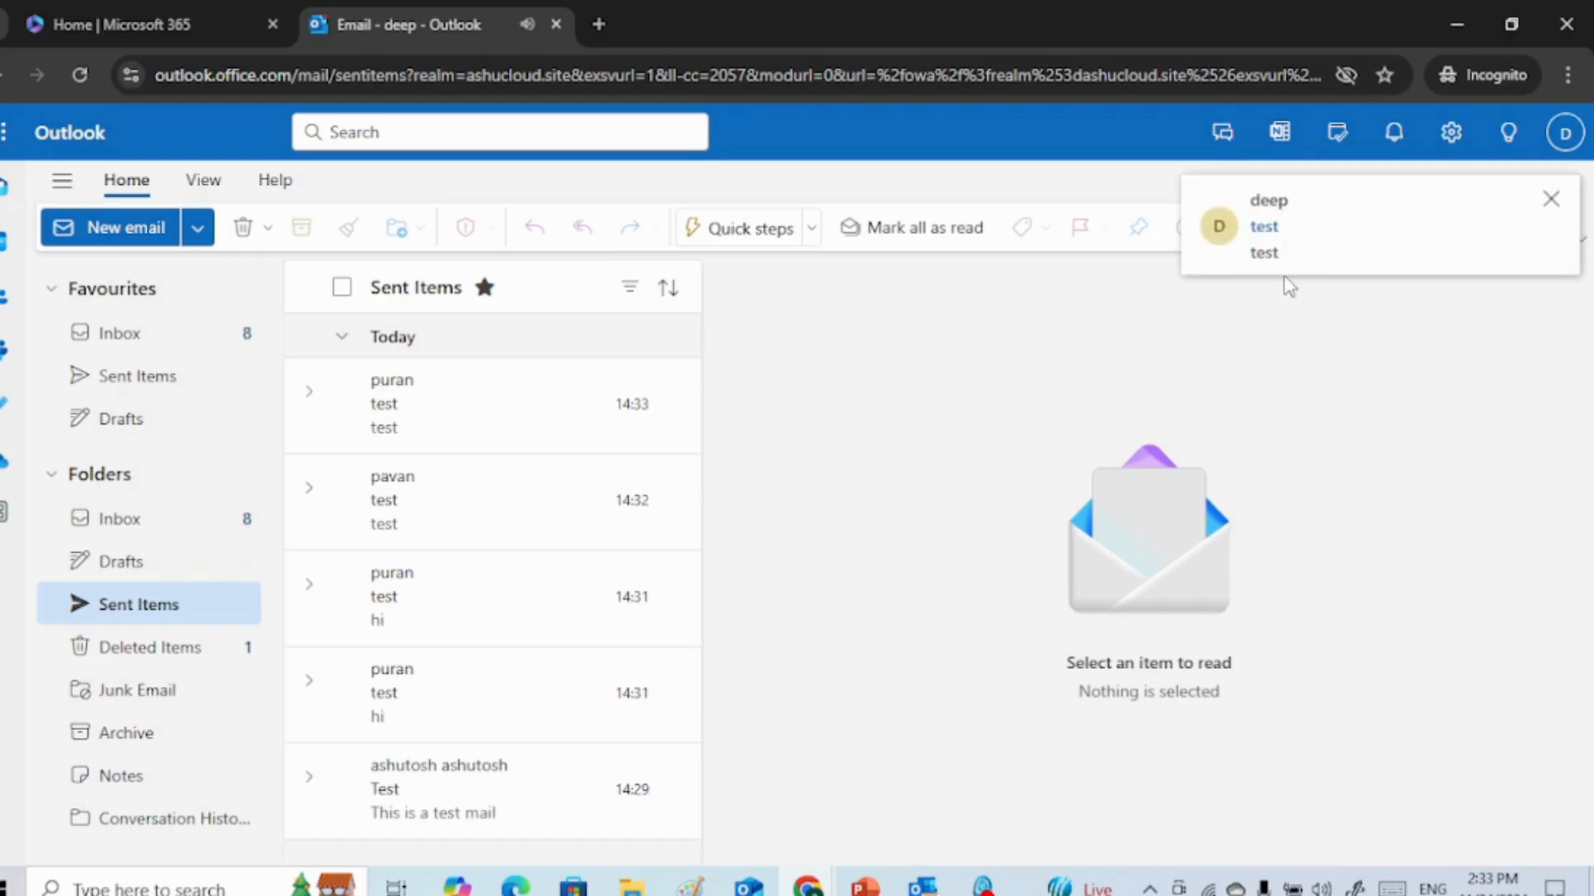
# - Open the newly arrived message and the newest sent message, then reload the mailbox page
pyautogui.click(1293, 243)
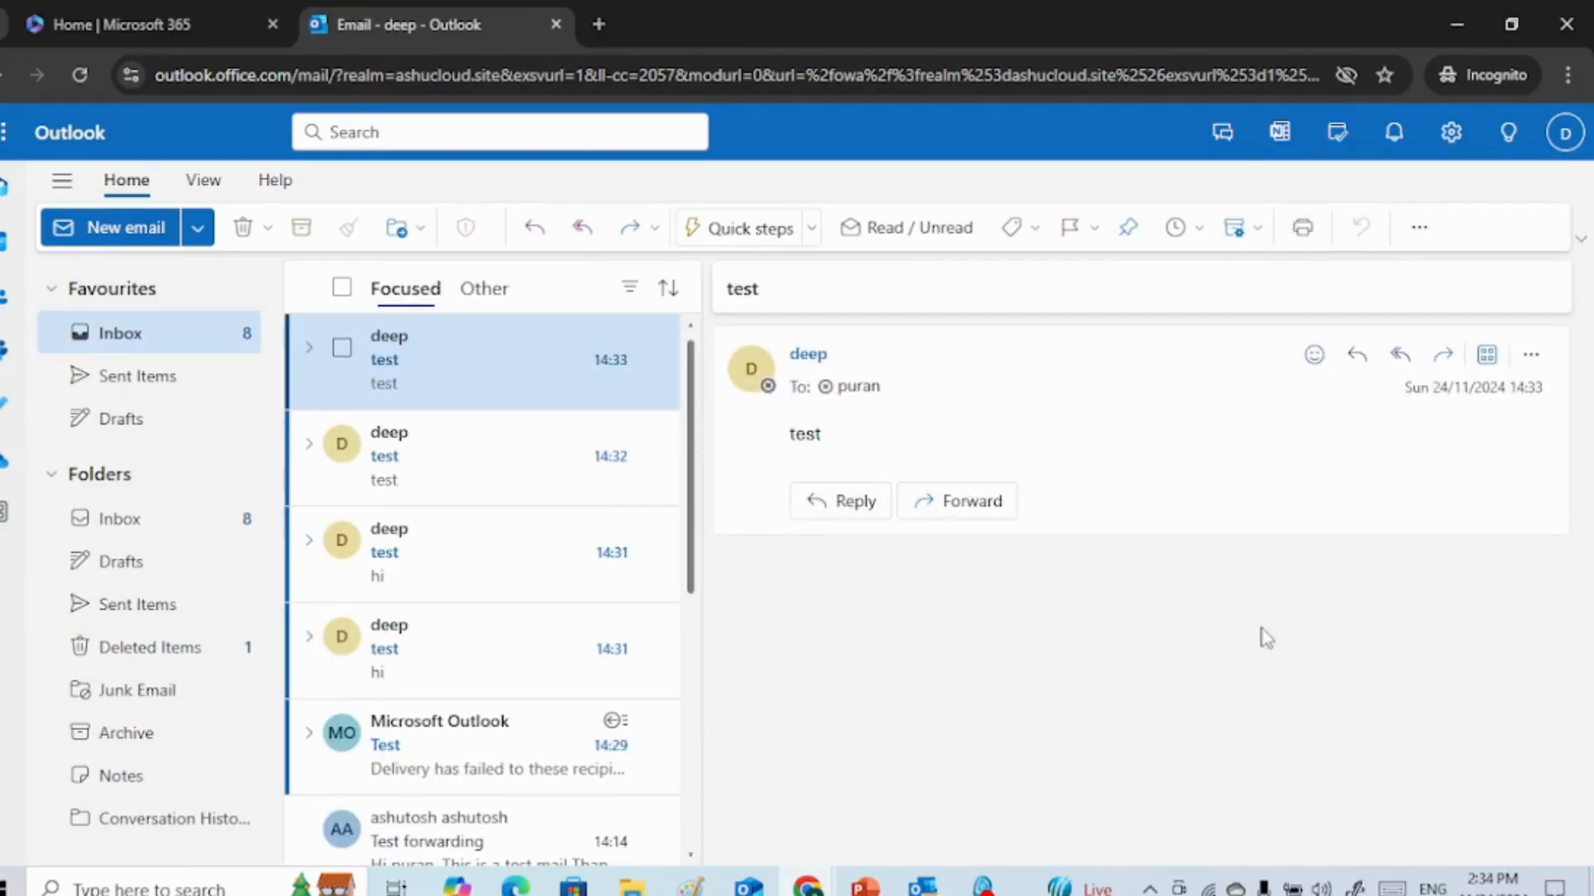
pyautogui.click(142, 607)
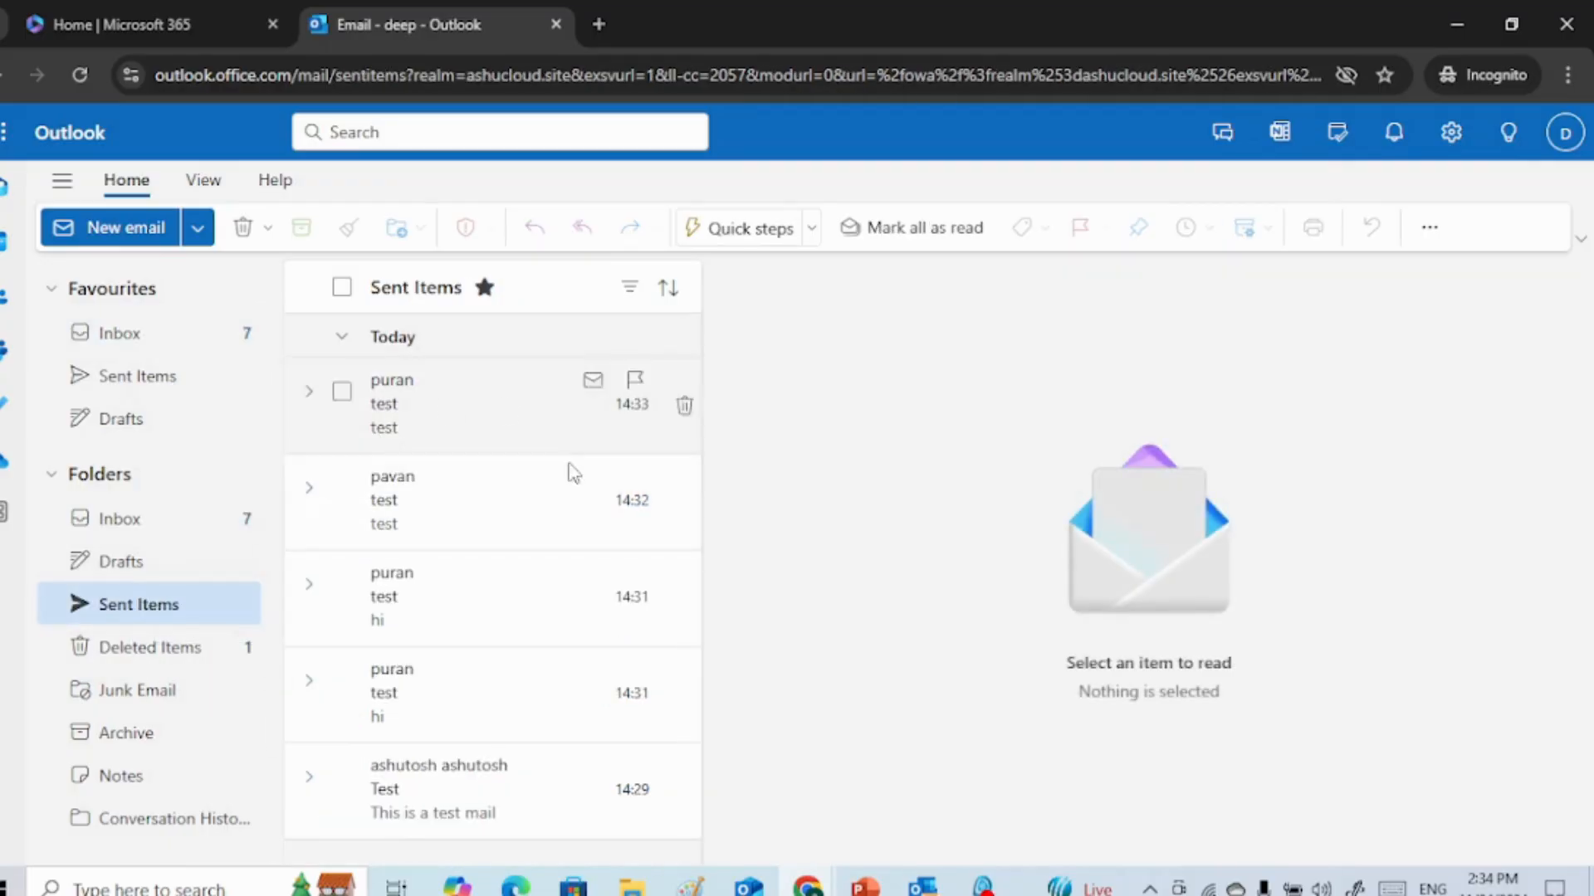
pyautogui.click(439, 397)
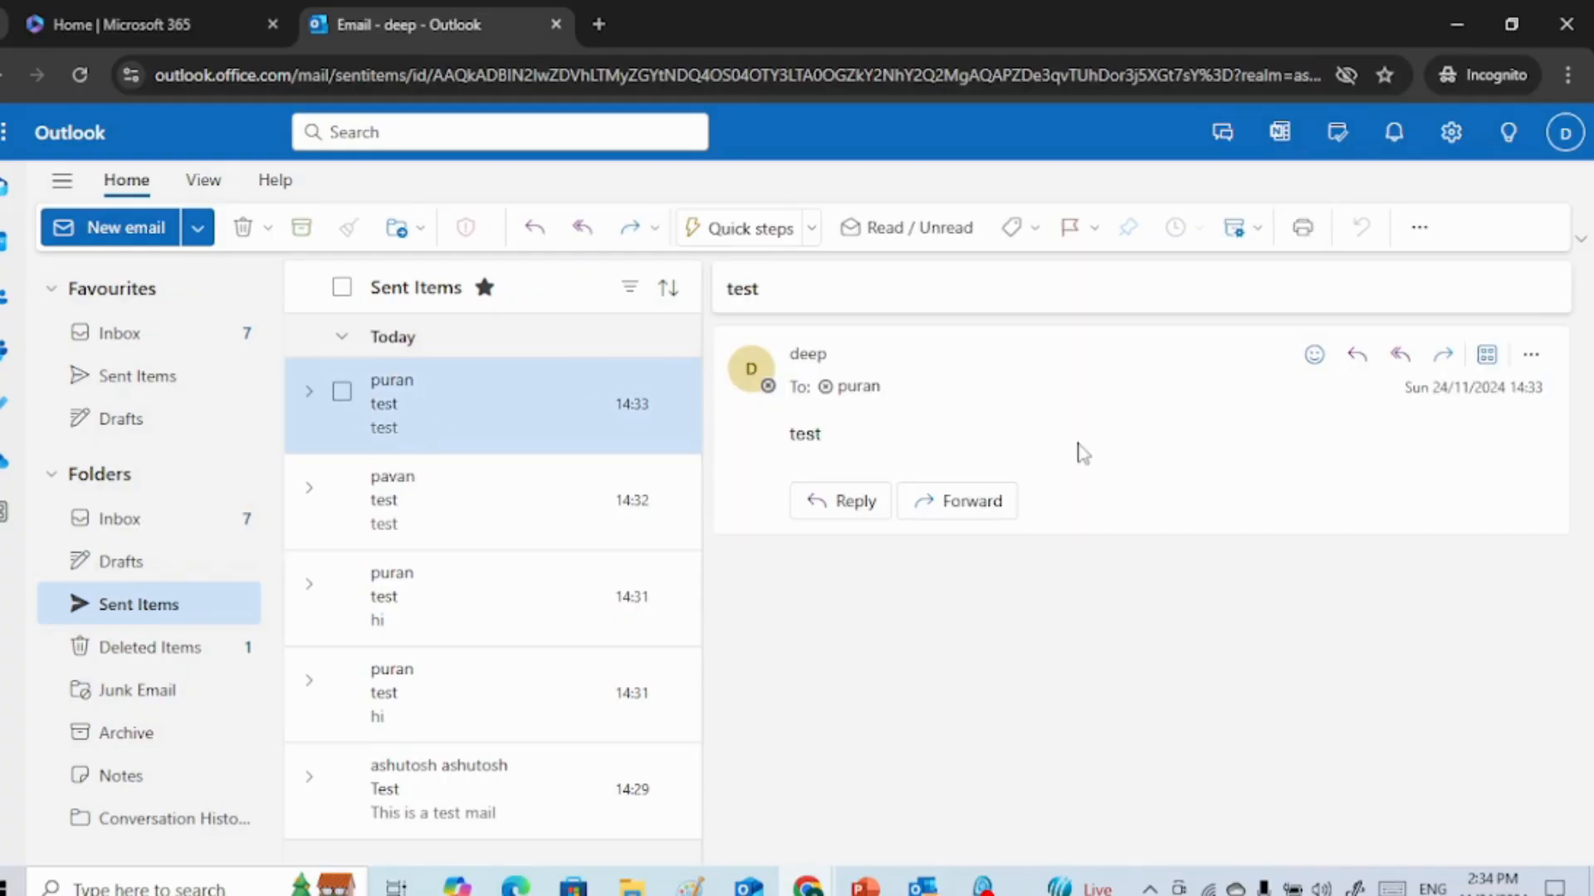
pyautogui.click(80, 76)
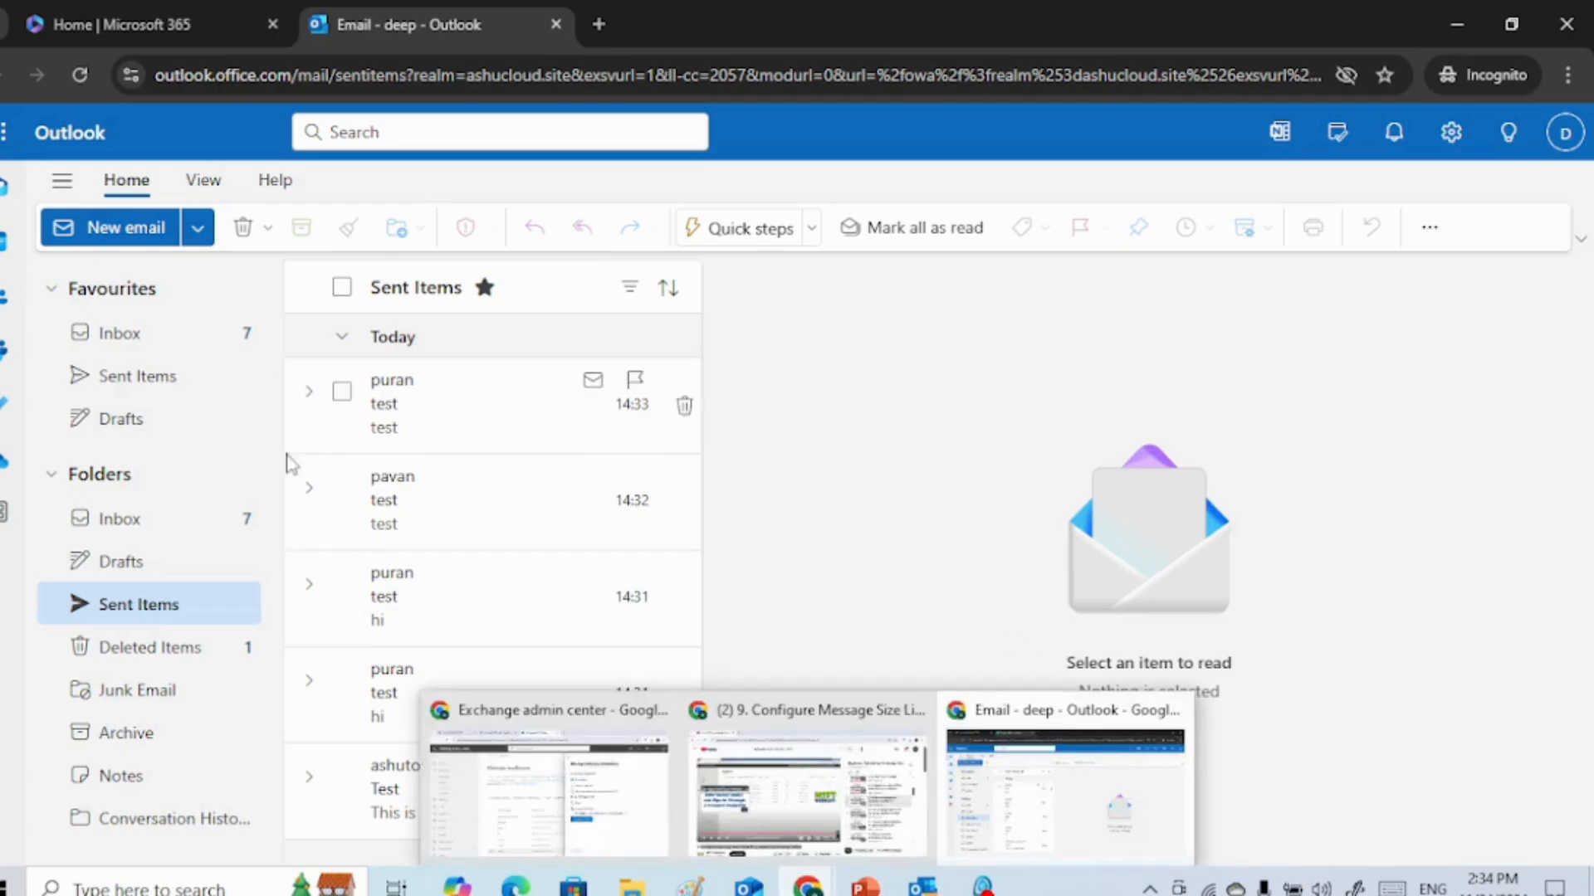
# - Start a new email addressed to the seventh listed mailbox's user
pyautogui.click(136, 227)
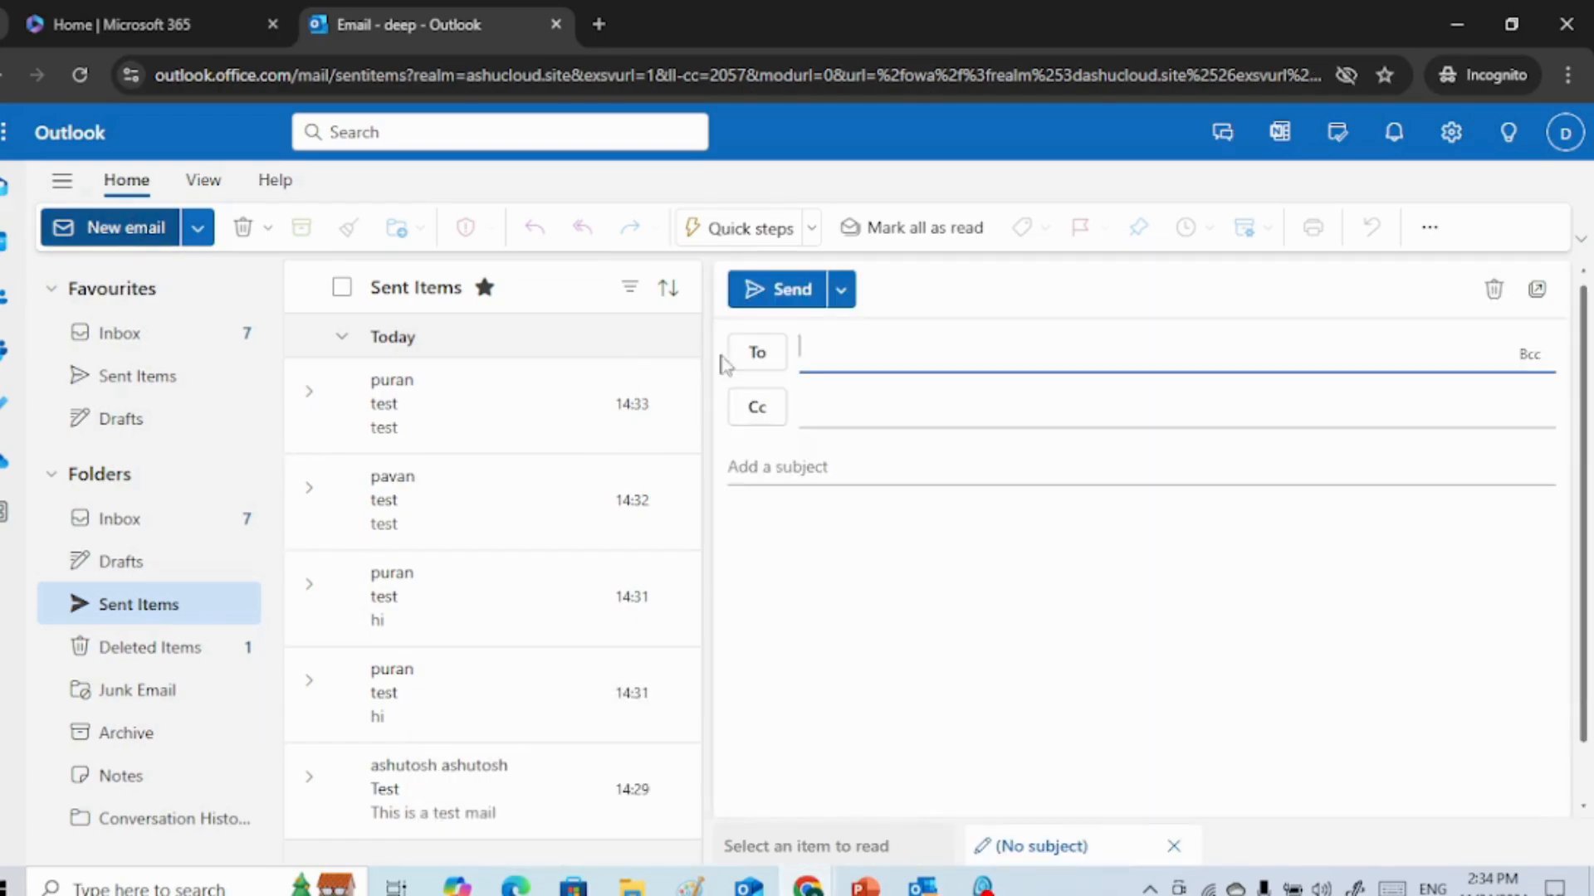
pyautogui.write('pu')
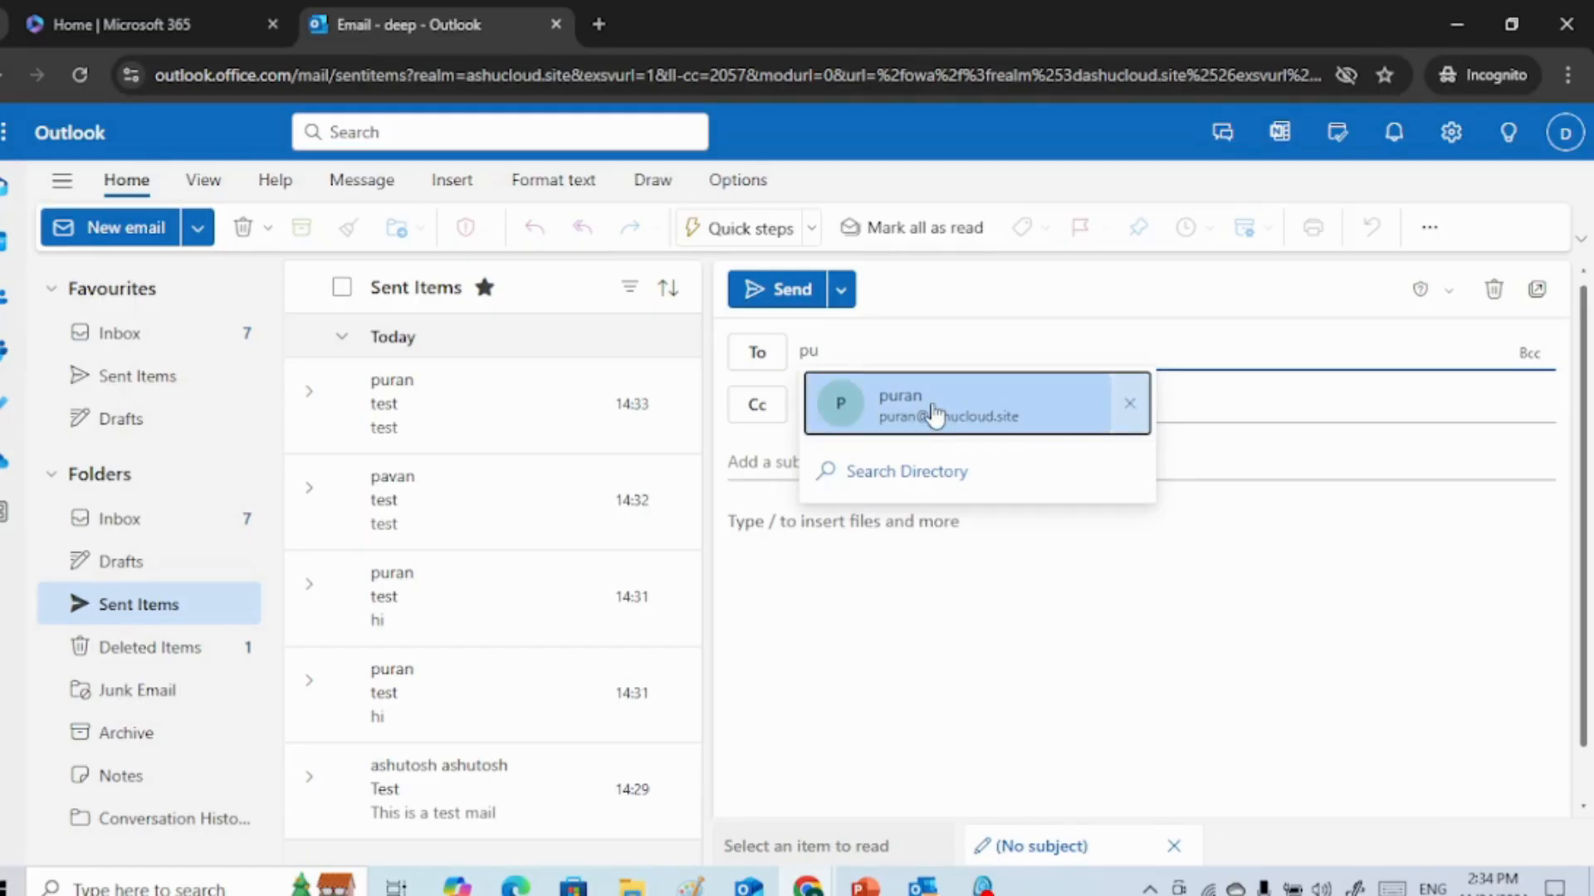
pyautogui.click(936, 414)
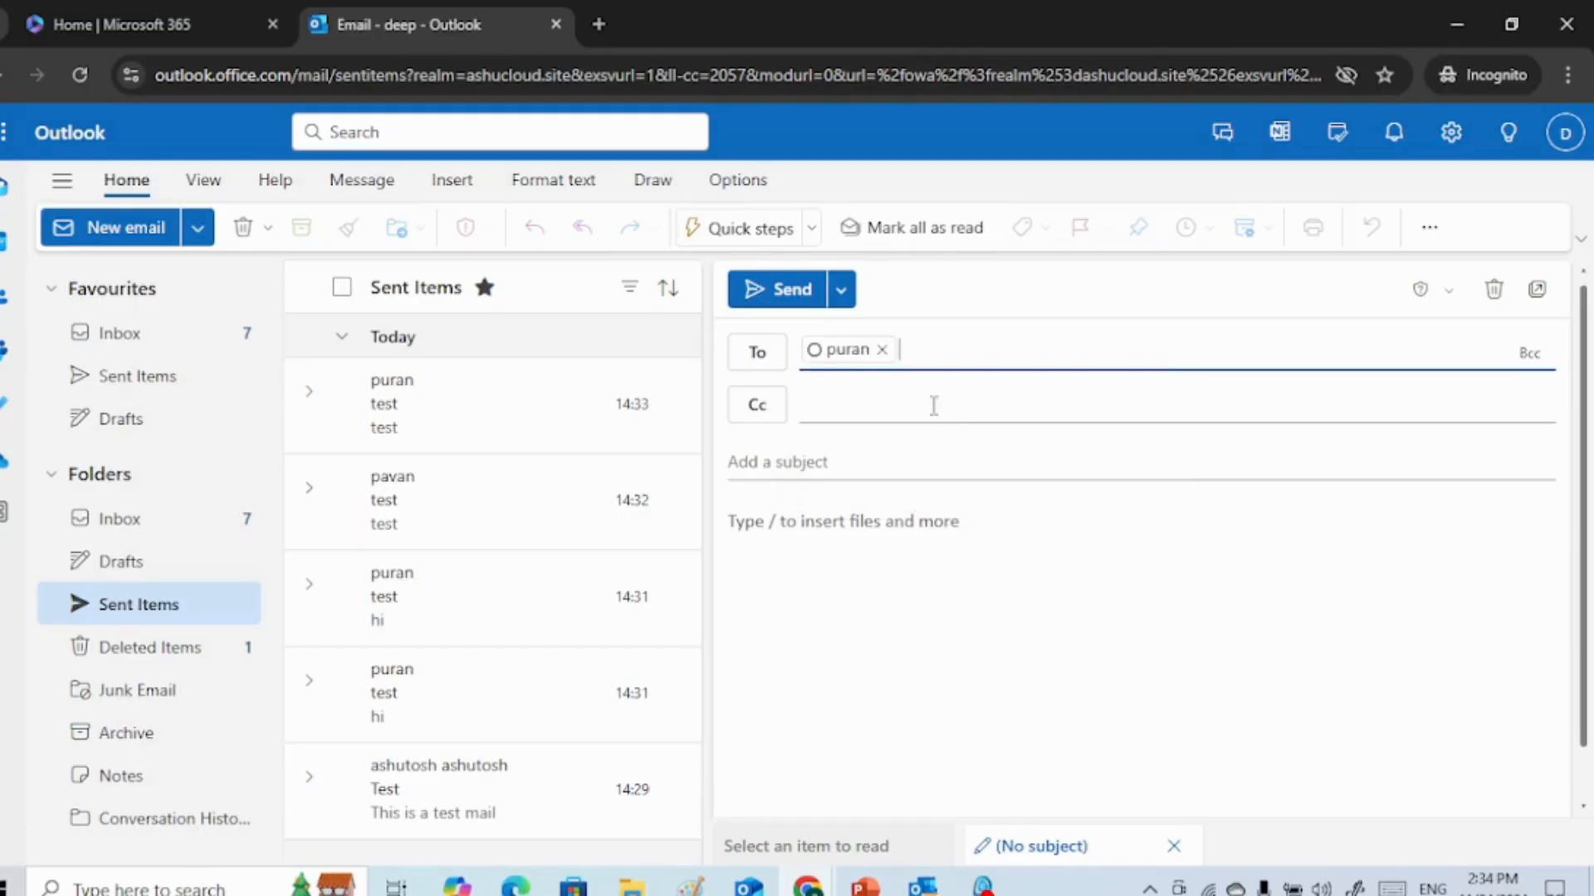
pyautogui.click(819, 647)
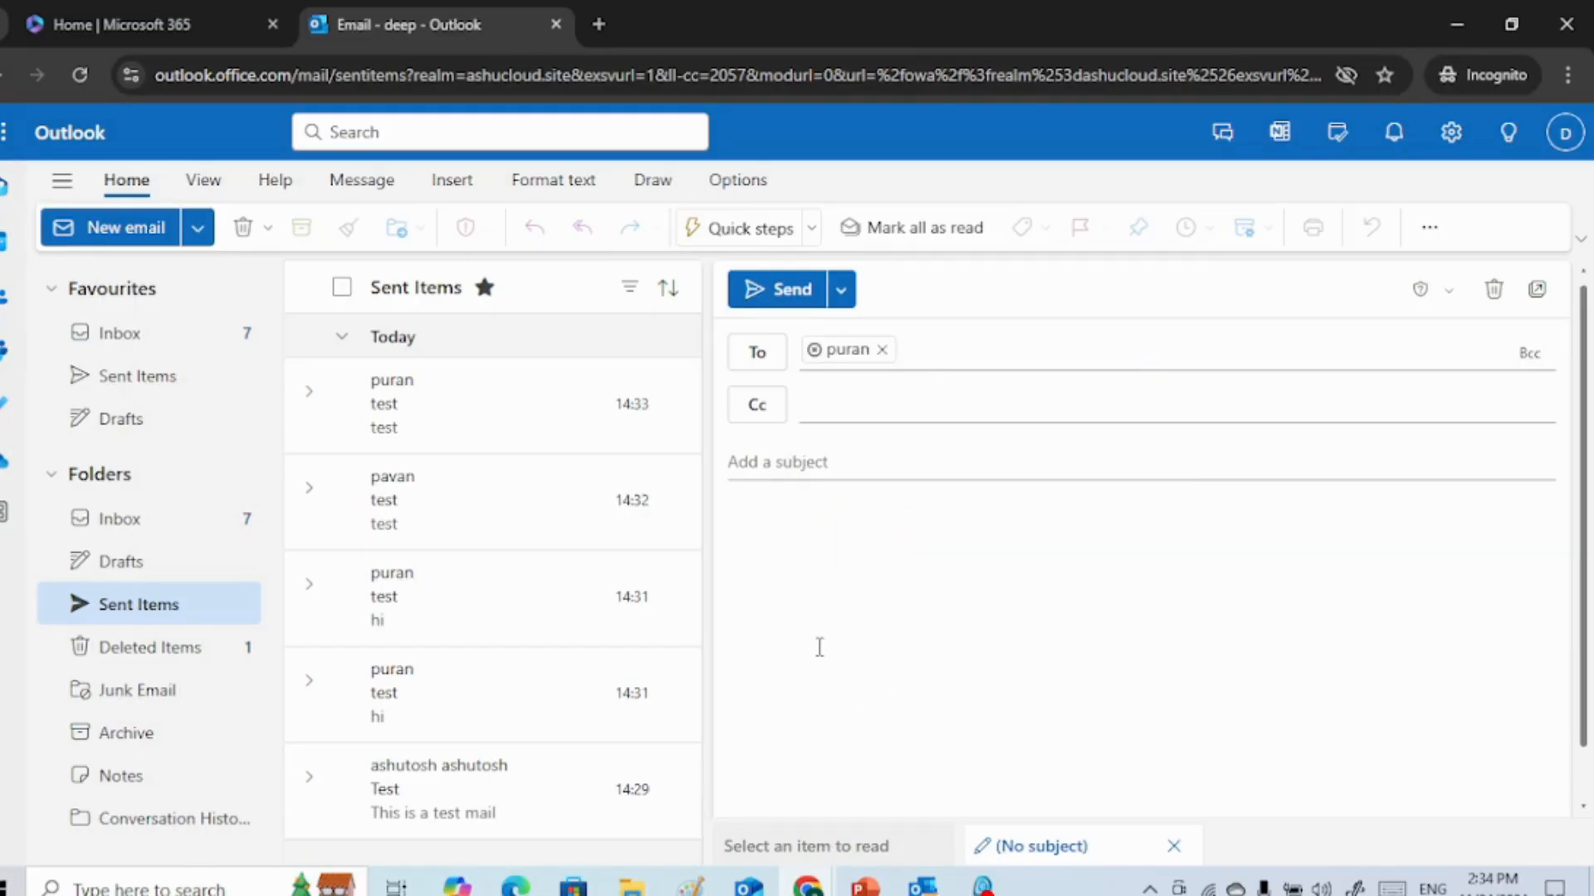
# - Switch to the Exchange admin center, add the fifth listed mailbox's user to the blocked senders, save and return to the restrictions
pyautogui.moveTo(807, 887)
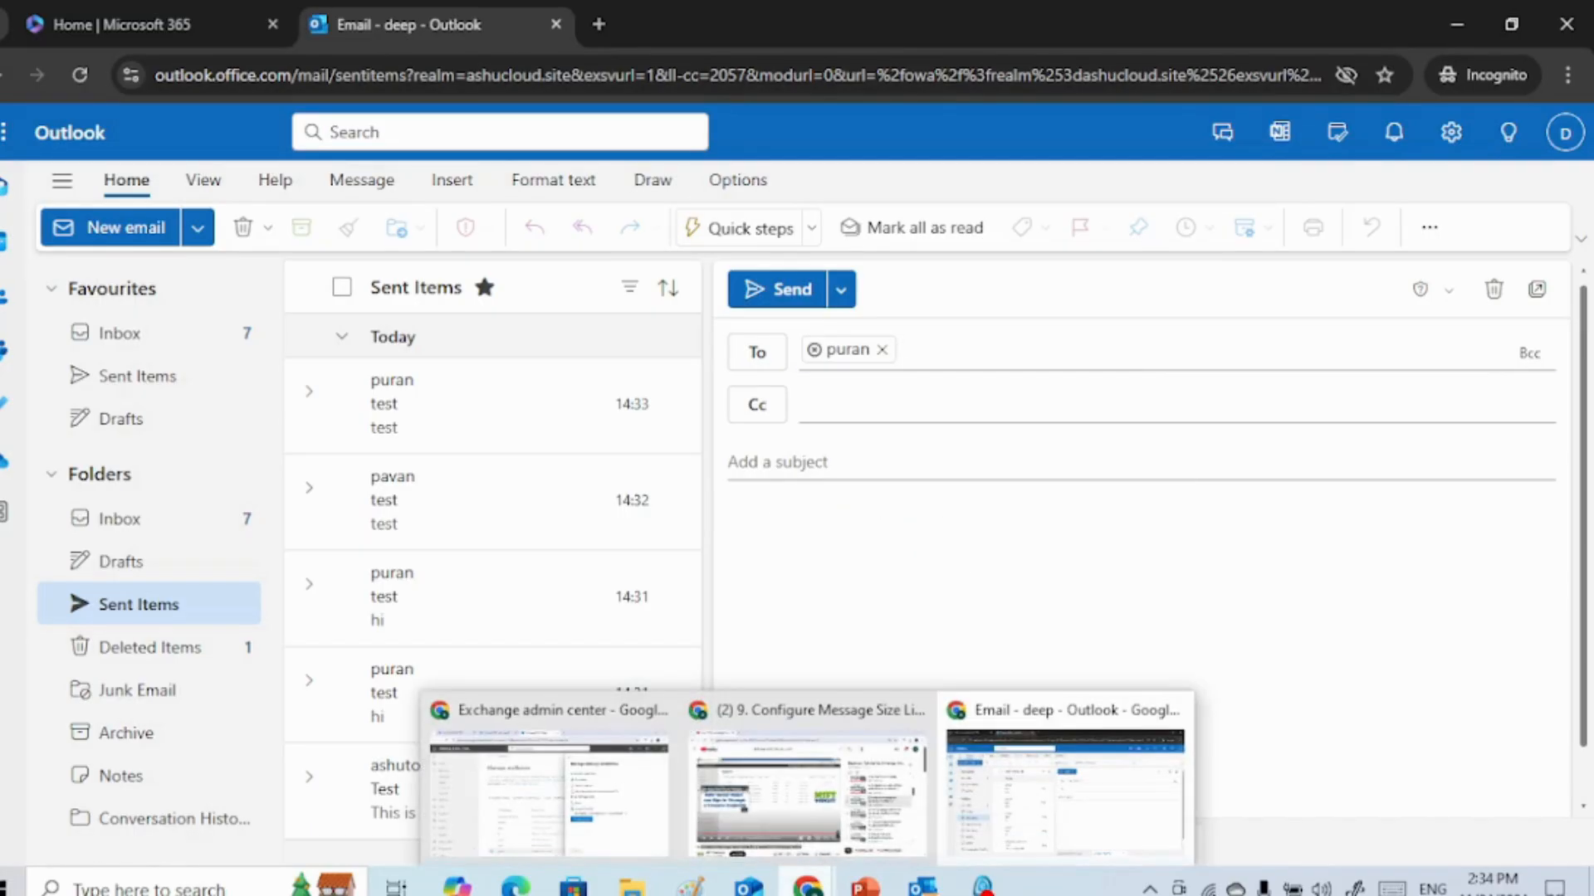
pyautogui.click(584, 847)
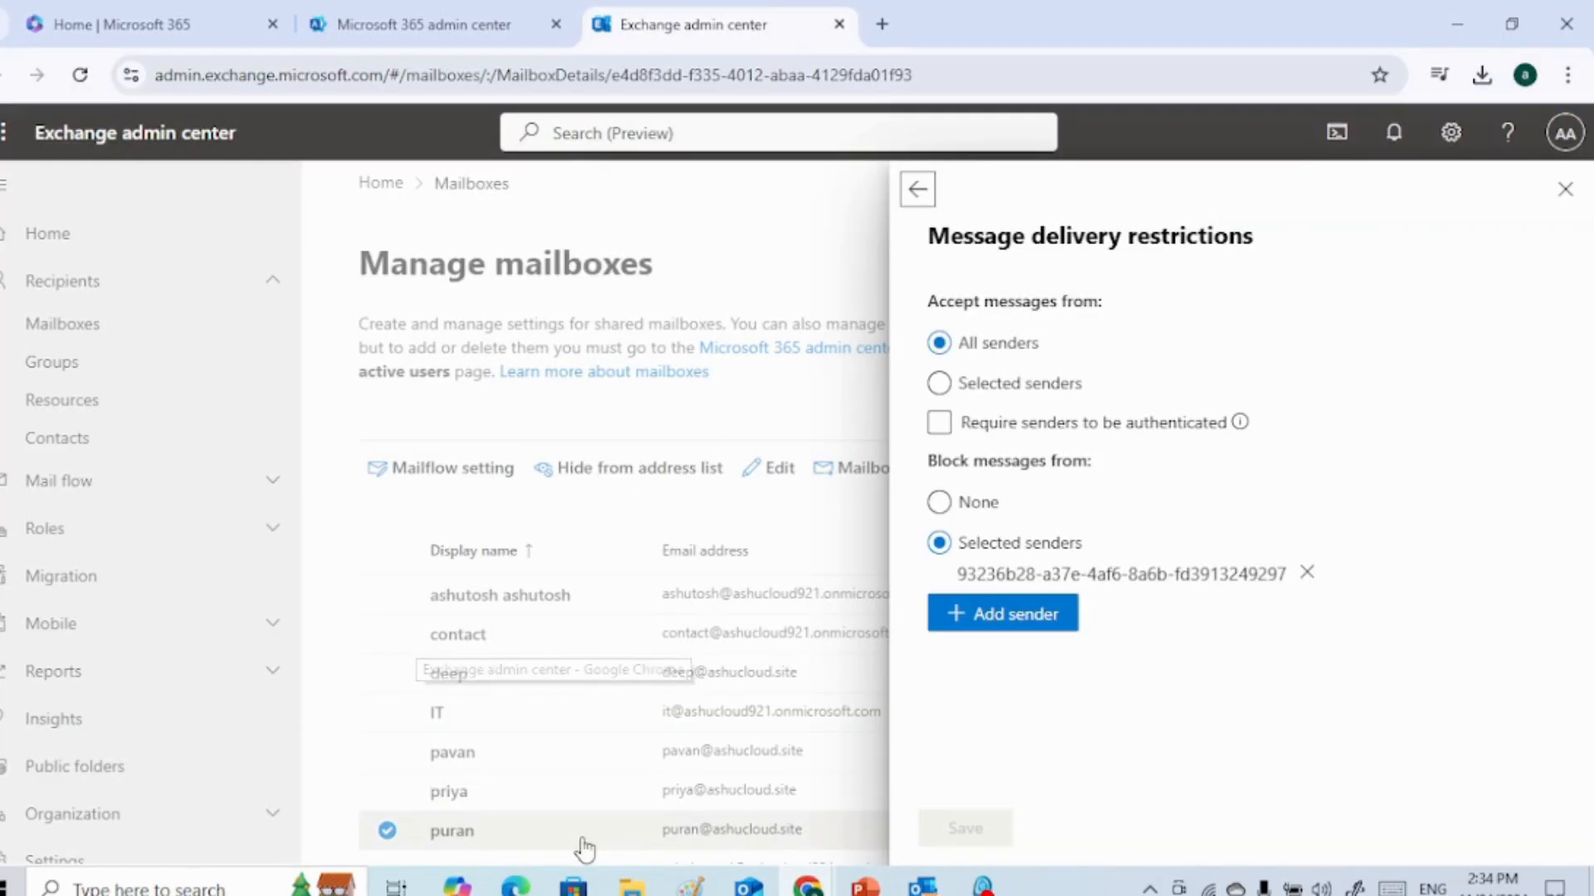
pyautogui.click(1010, 618)
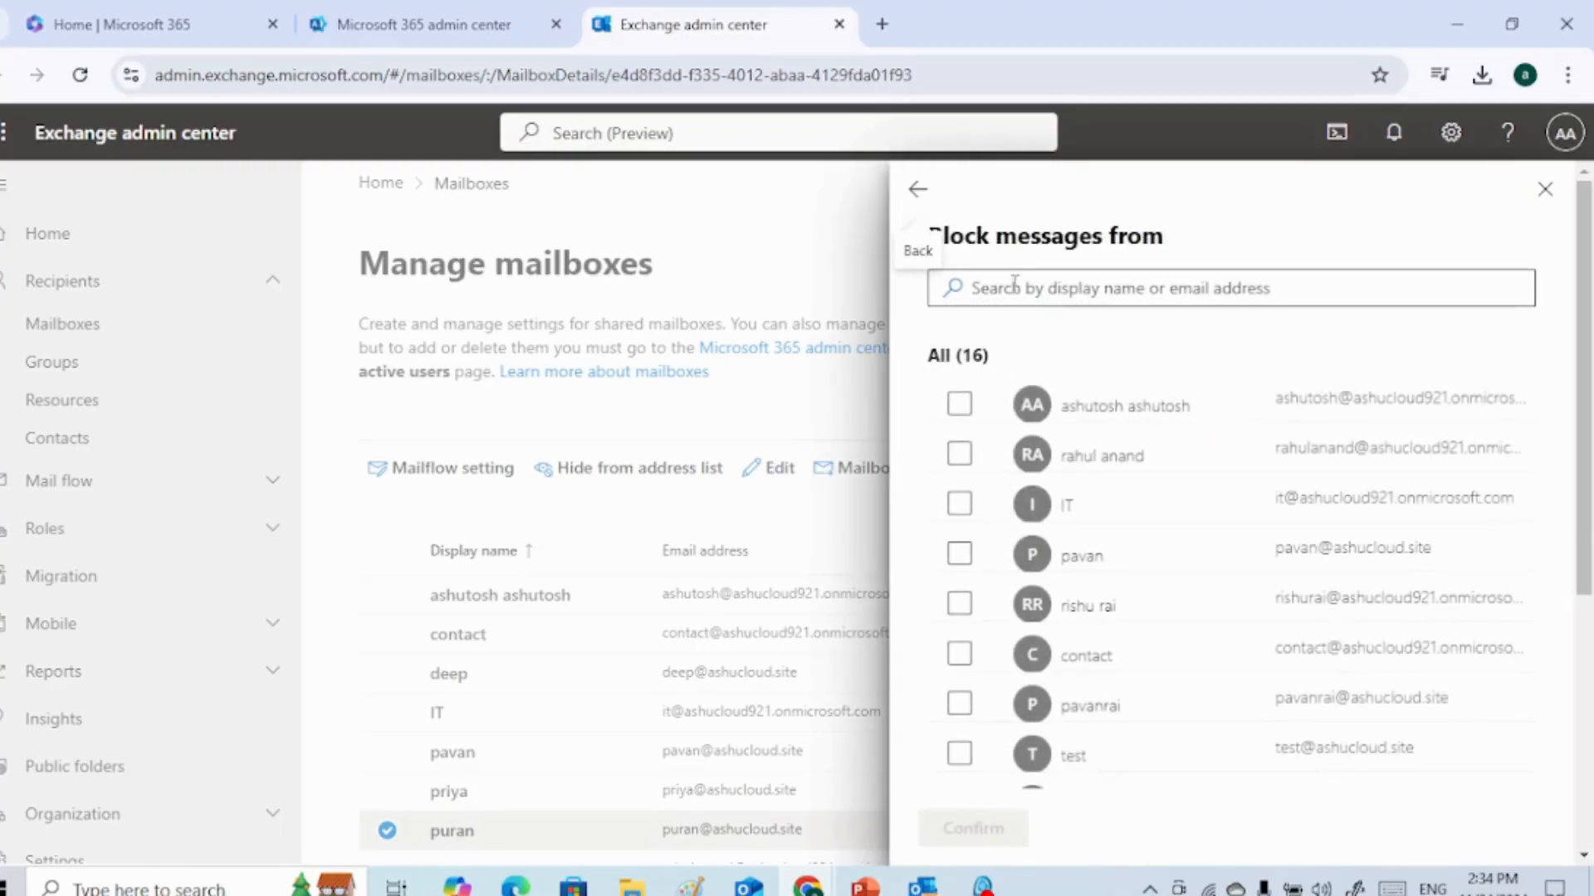
pyautogui.click(959, 553)
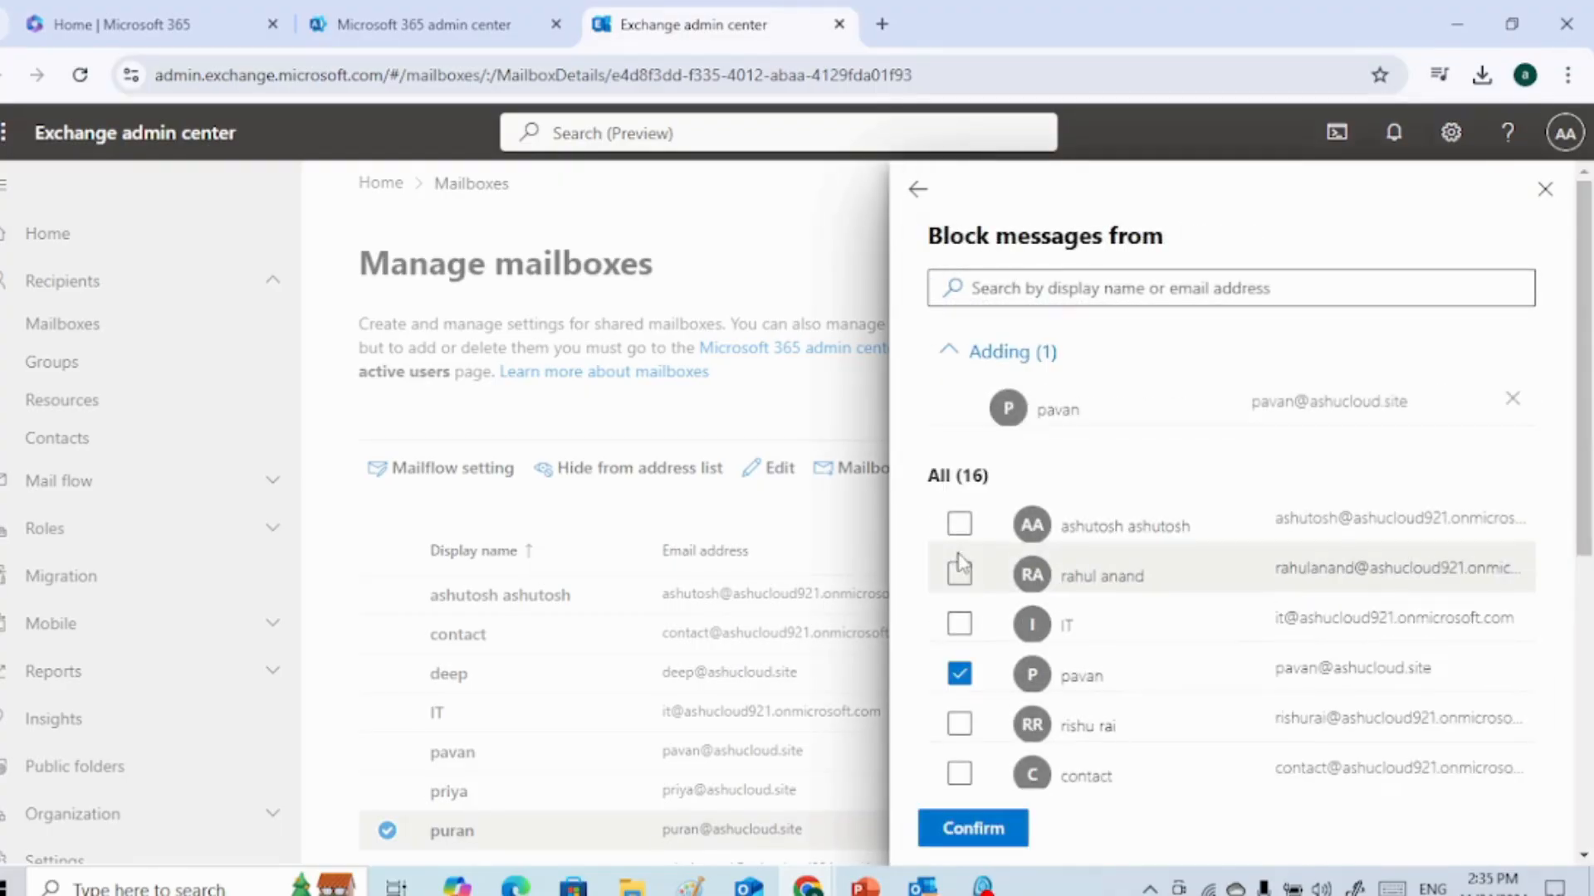
pyautogui.click(958, 830)
pyautogui.click(962, 830)
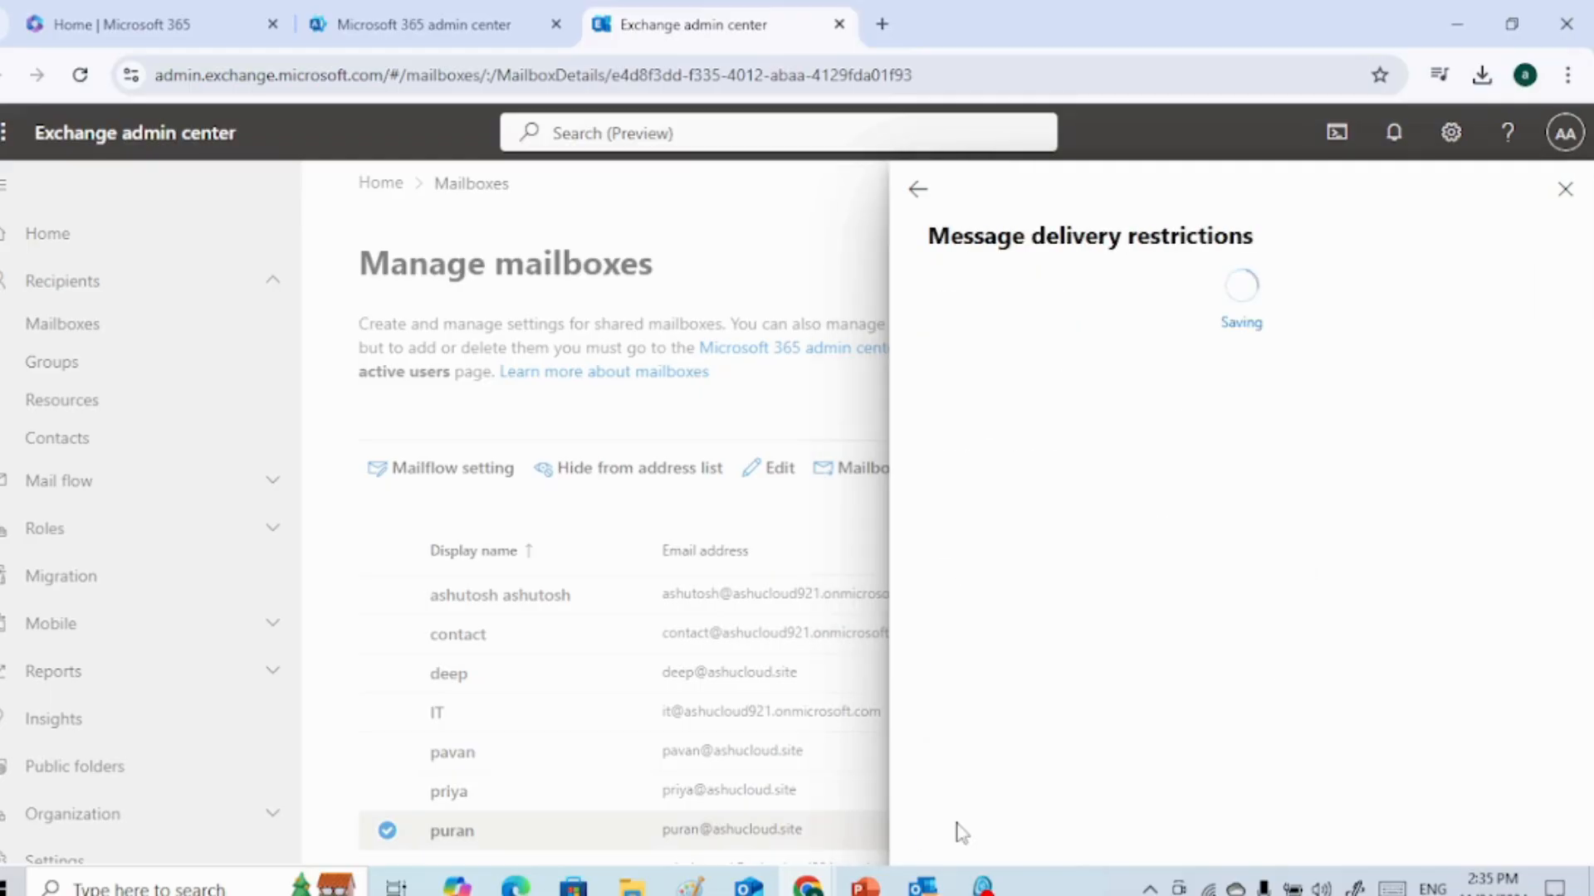
pyautogui.click(916, 196)
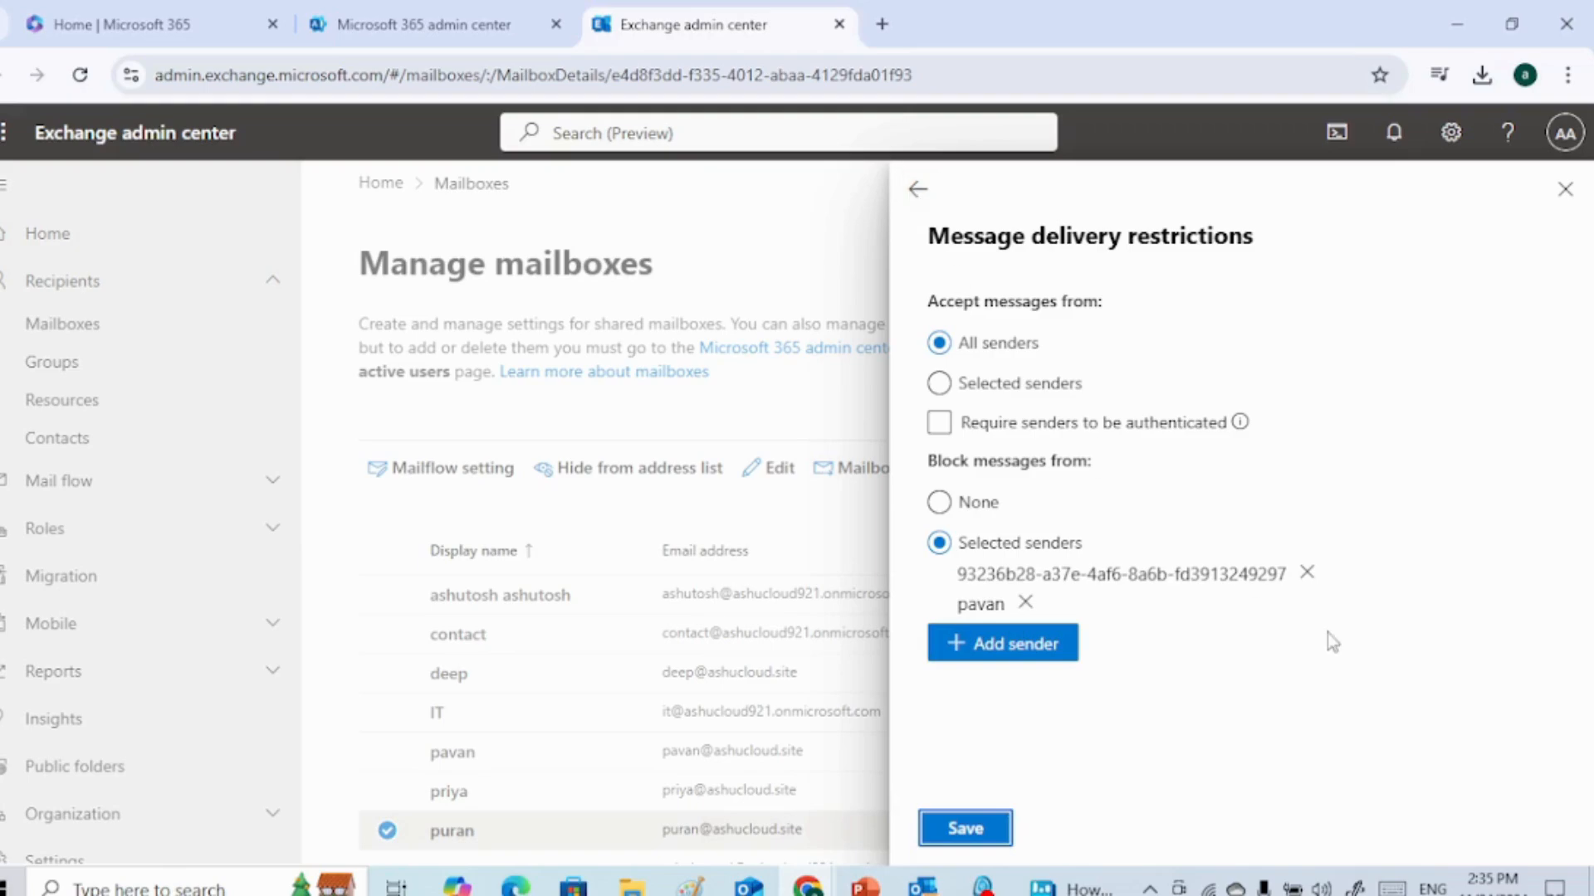
# - Remove the blocked sender shown only by an identifier, save the delivery restrictions and close the mailbox details
pyautogui.click(1308, 576)
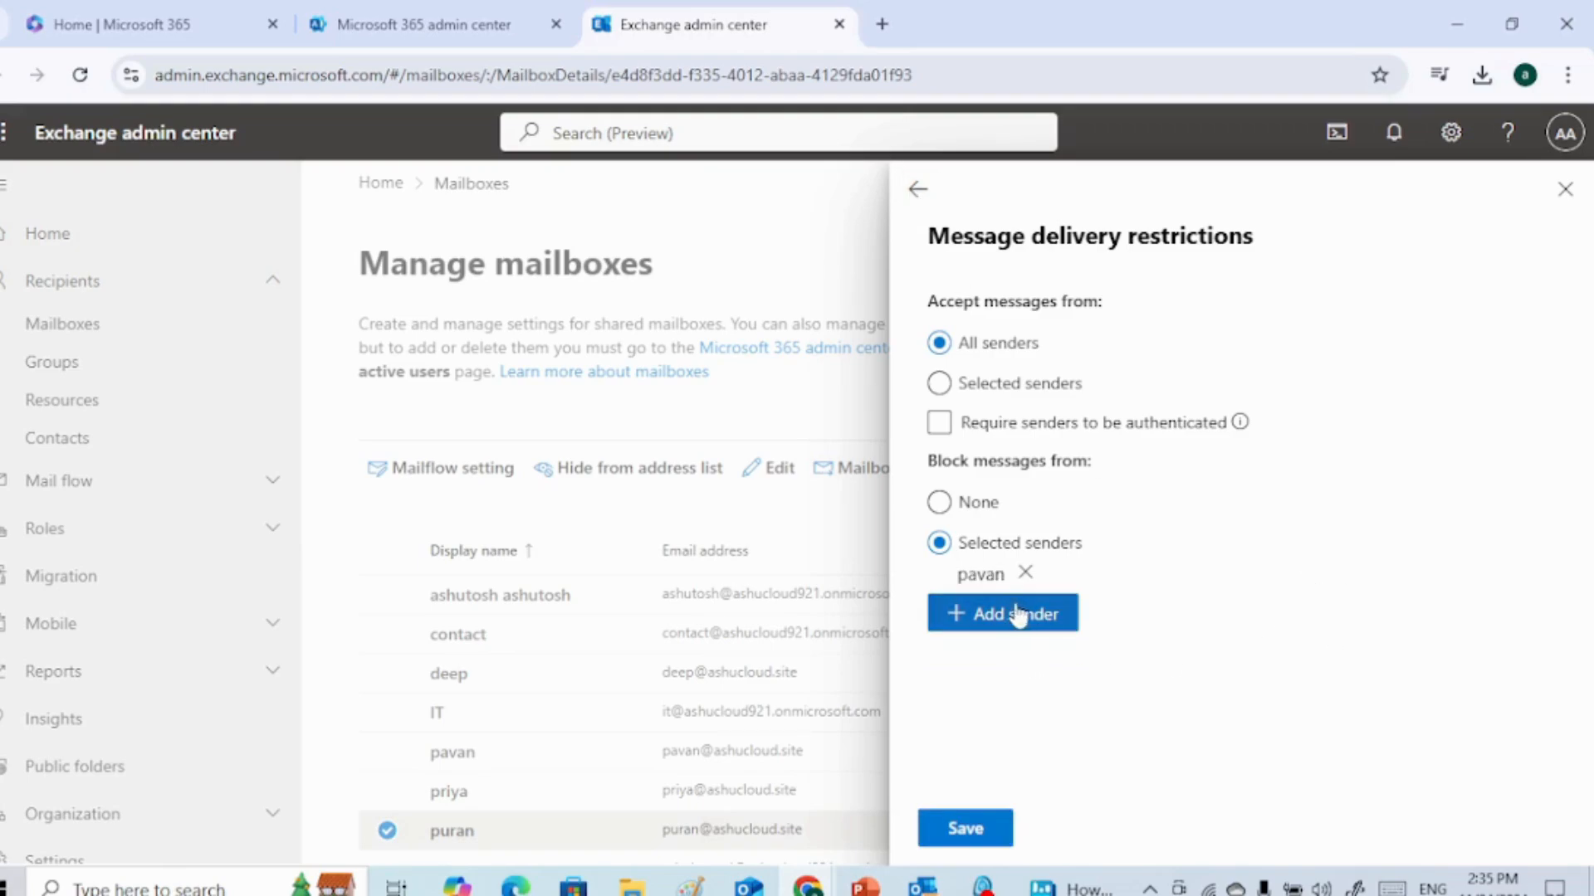
pyautogui.click(967, 828)
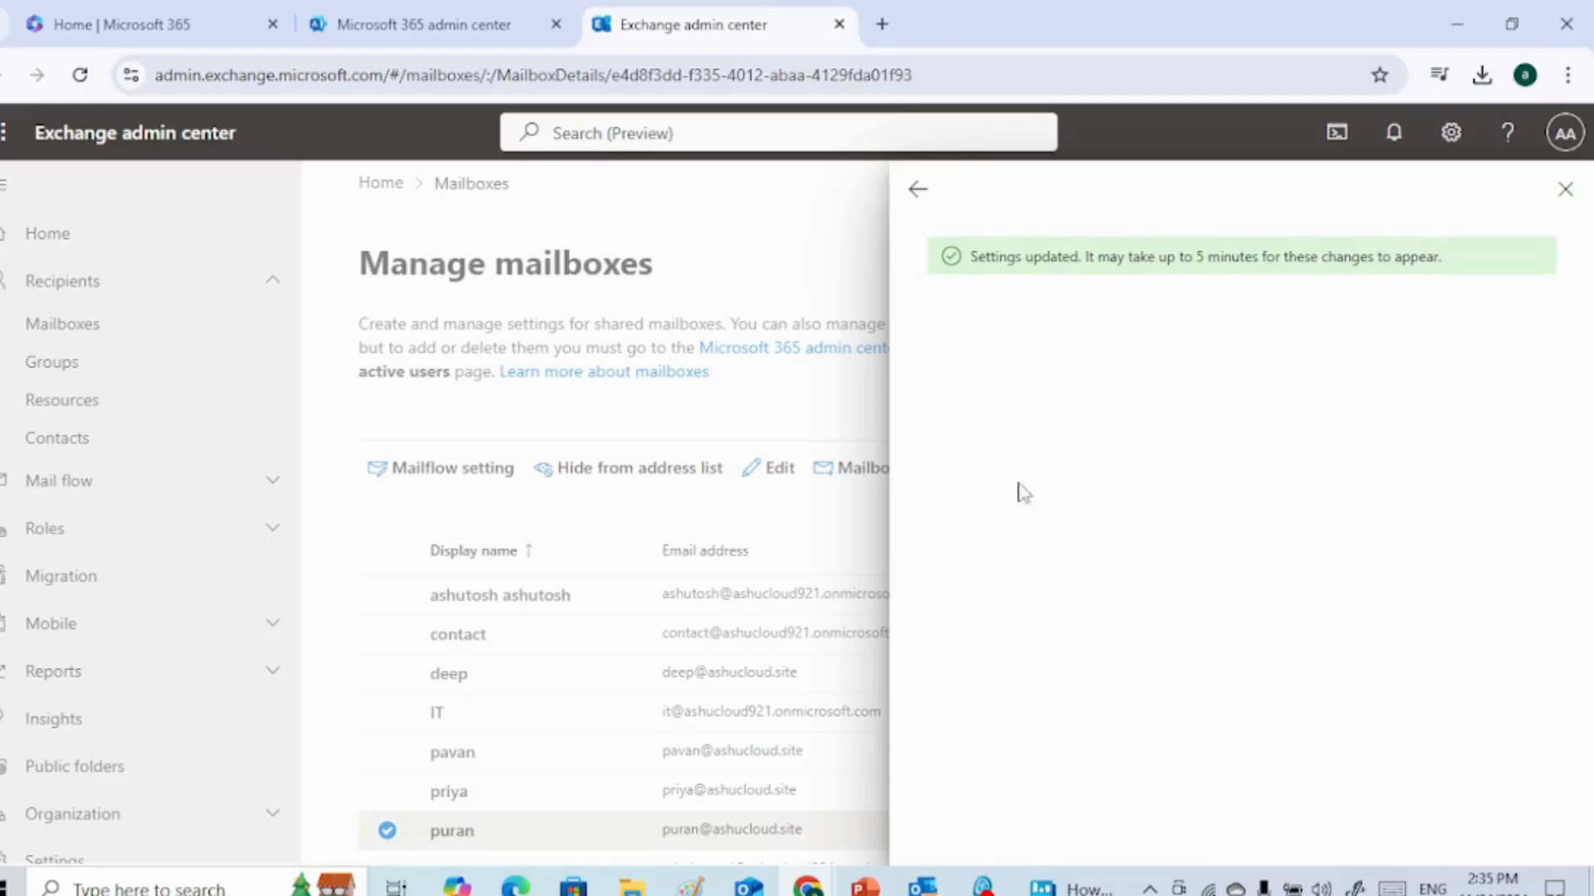
pyautogui.click(919, 191)
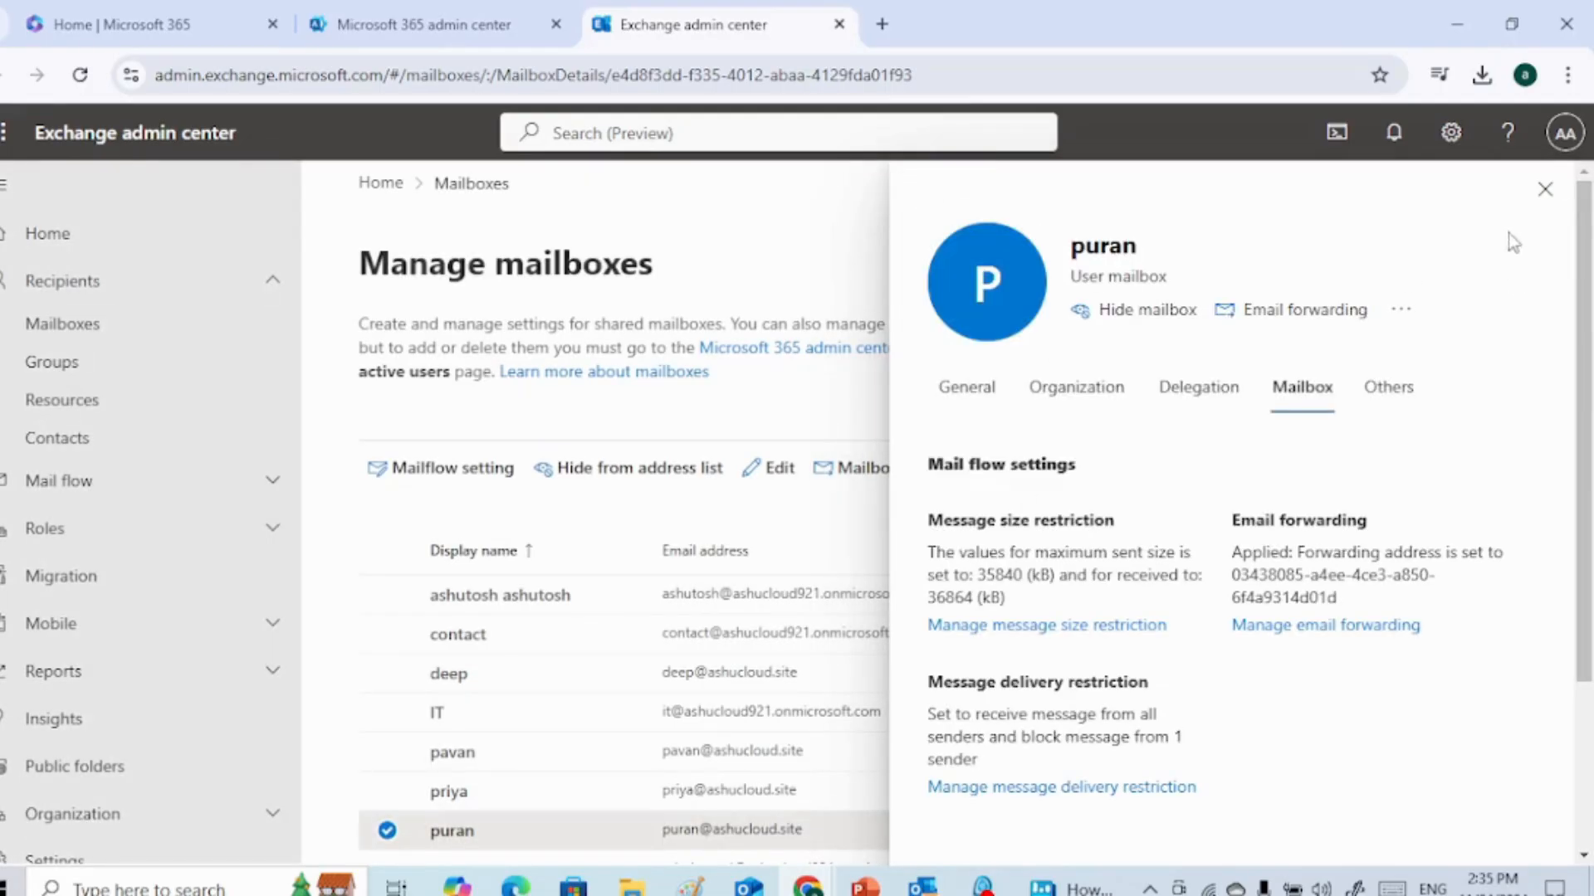
pyautogui.click(1543, 190)
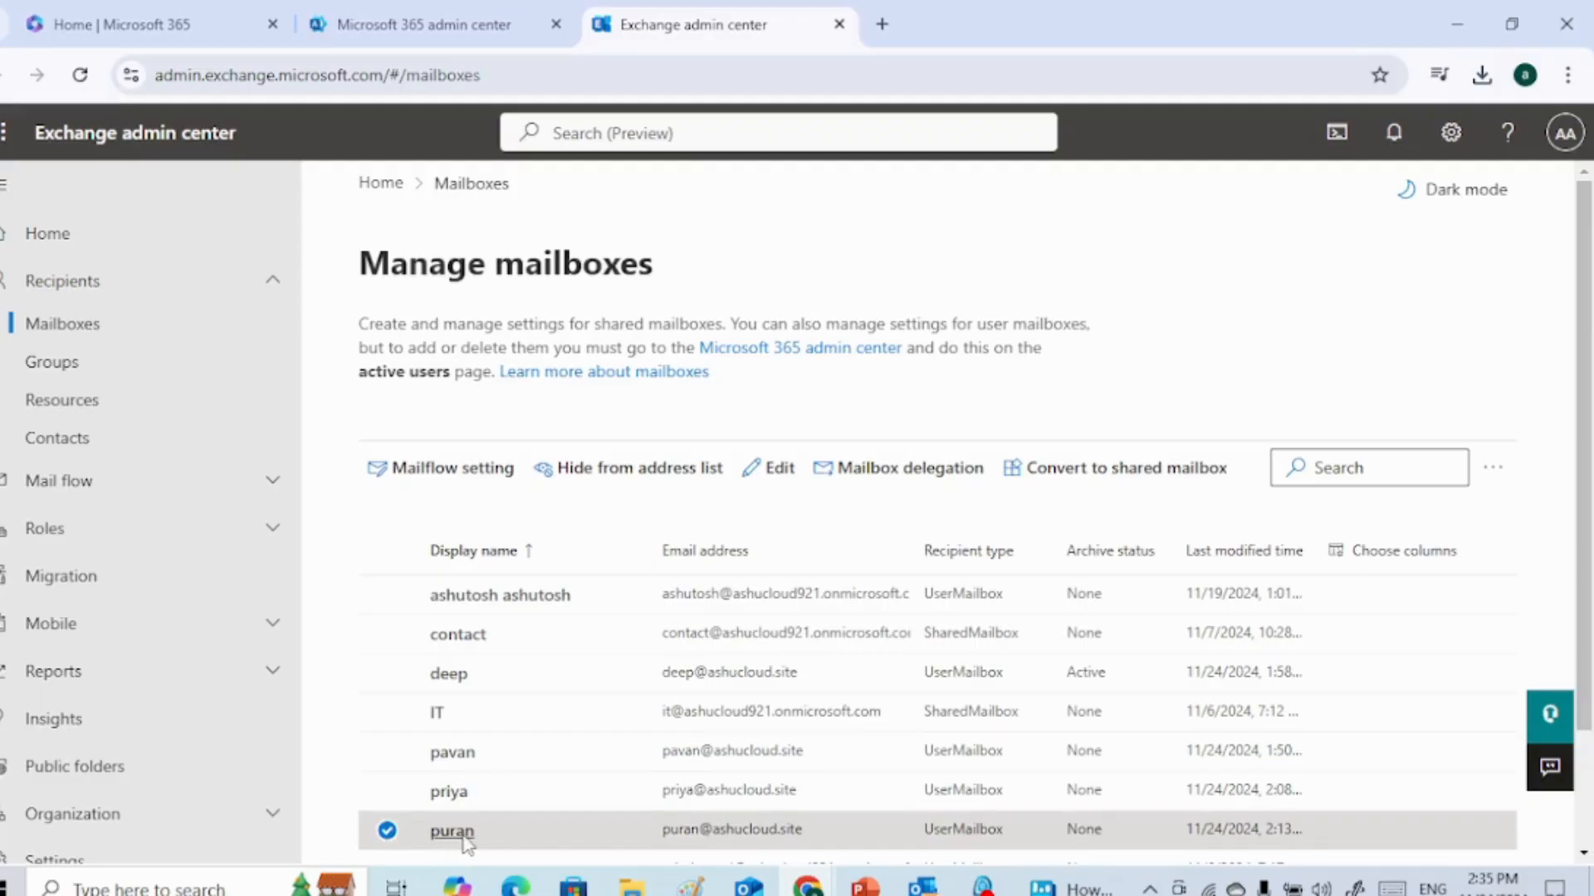
# - Open the message delivery restrictions of the third listed mailbox
pyautogui.click(451, 679)
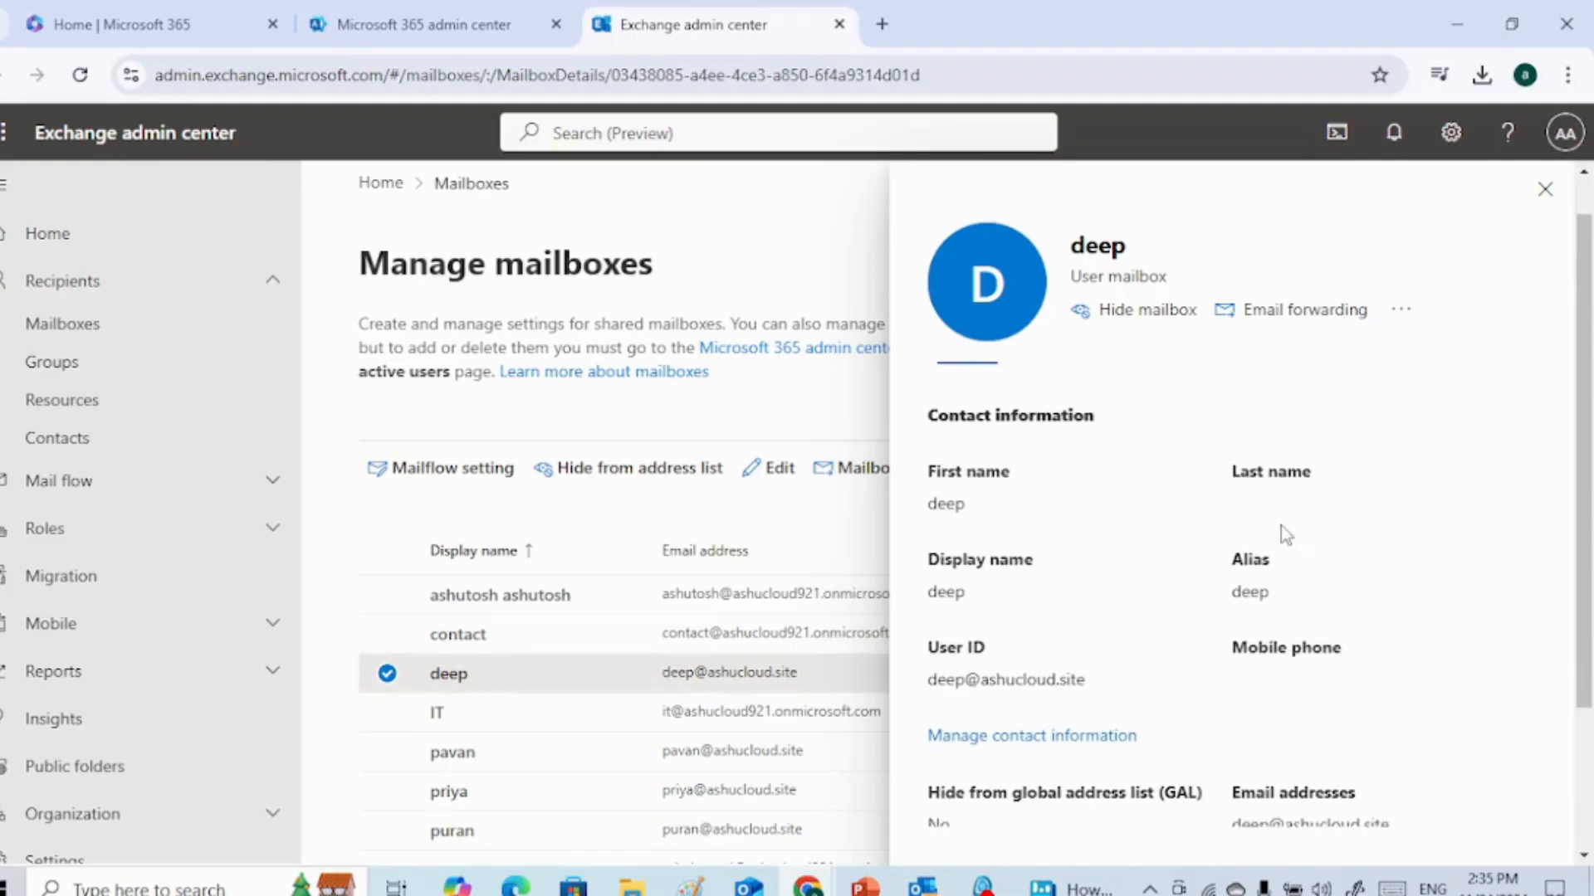
pyautogui.click(1296, 392)
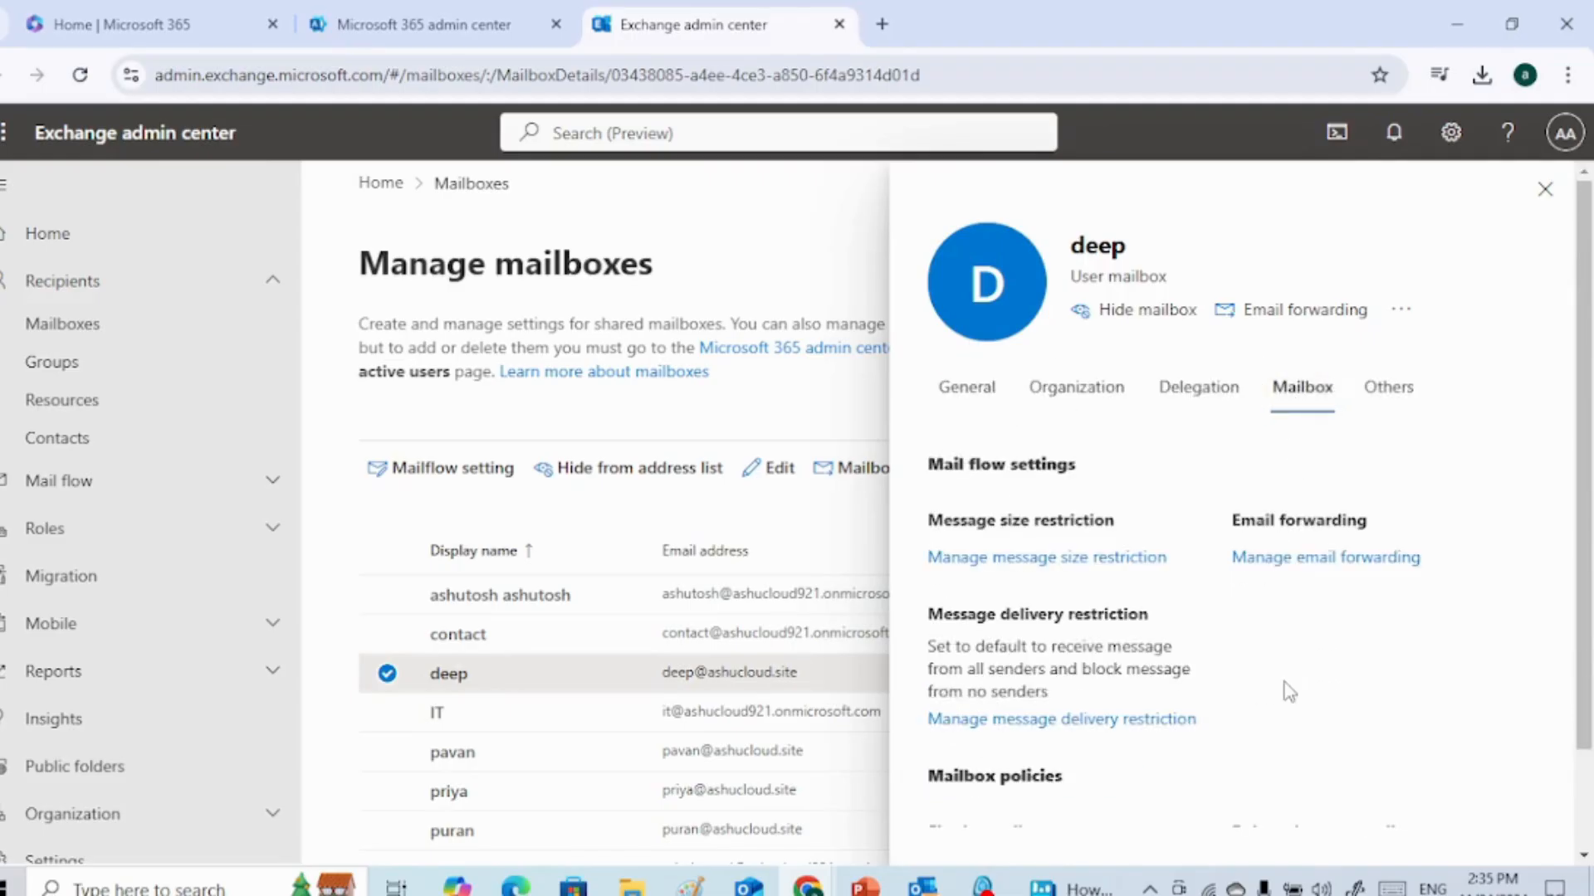
pyautogui.scroll(-2, 1288, 691)
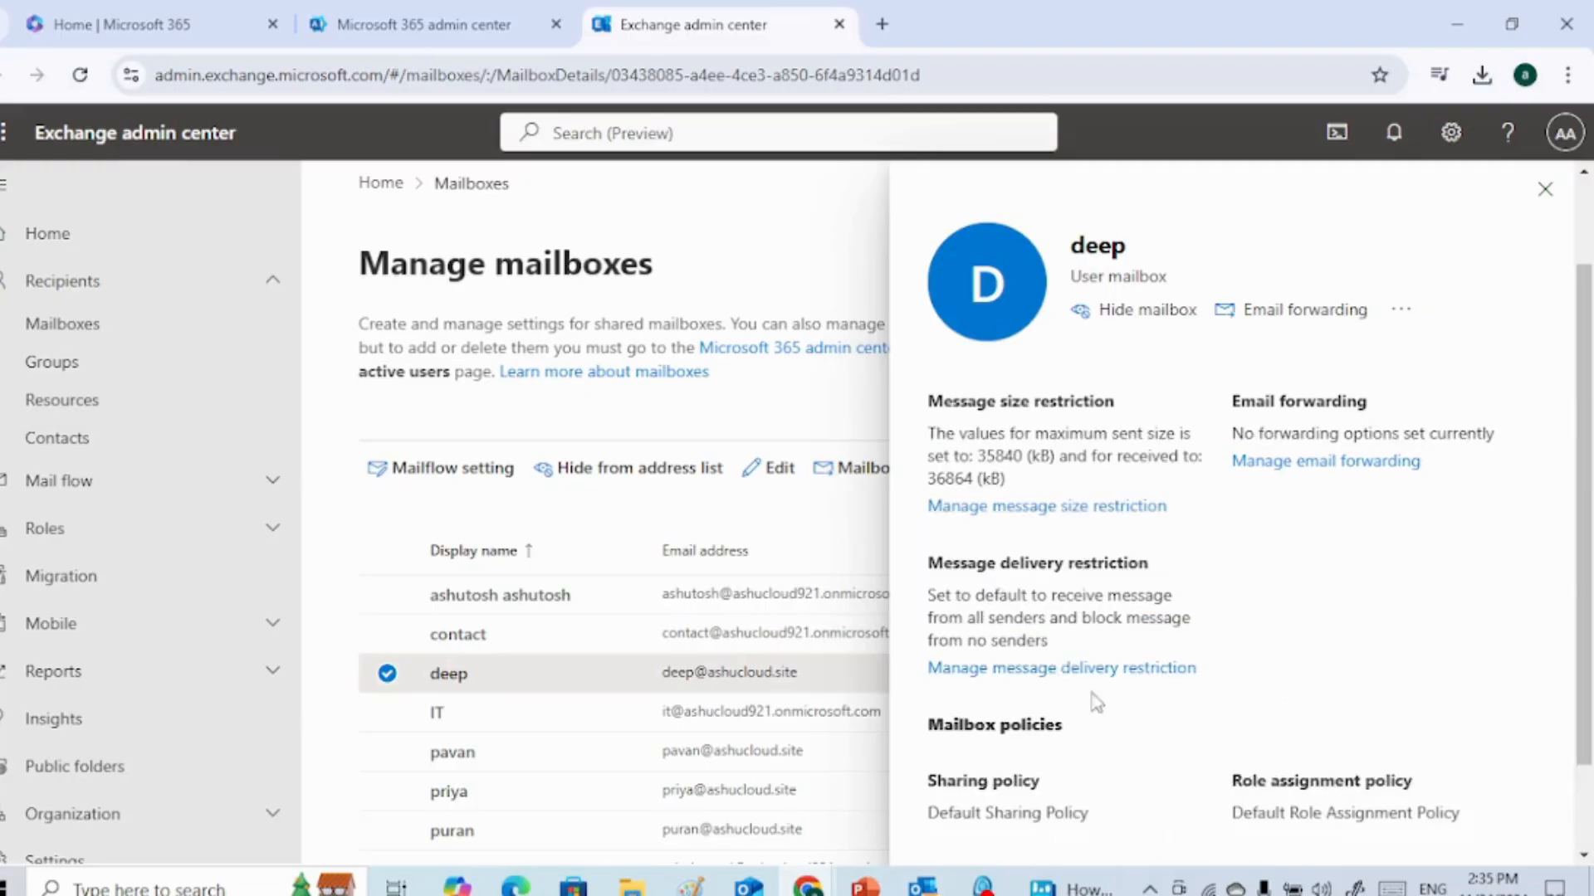
pyautogui.click(1037, 669)
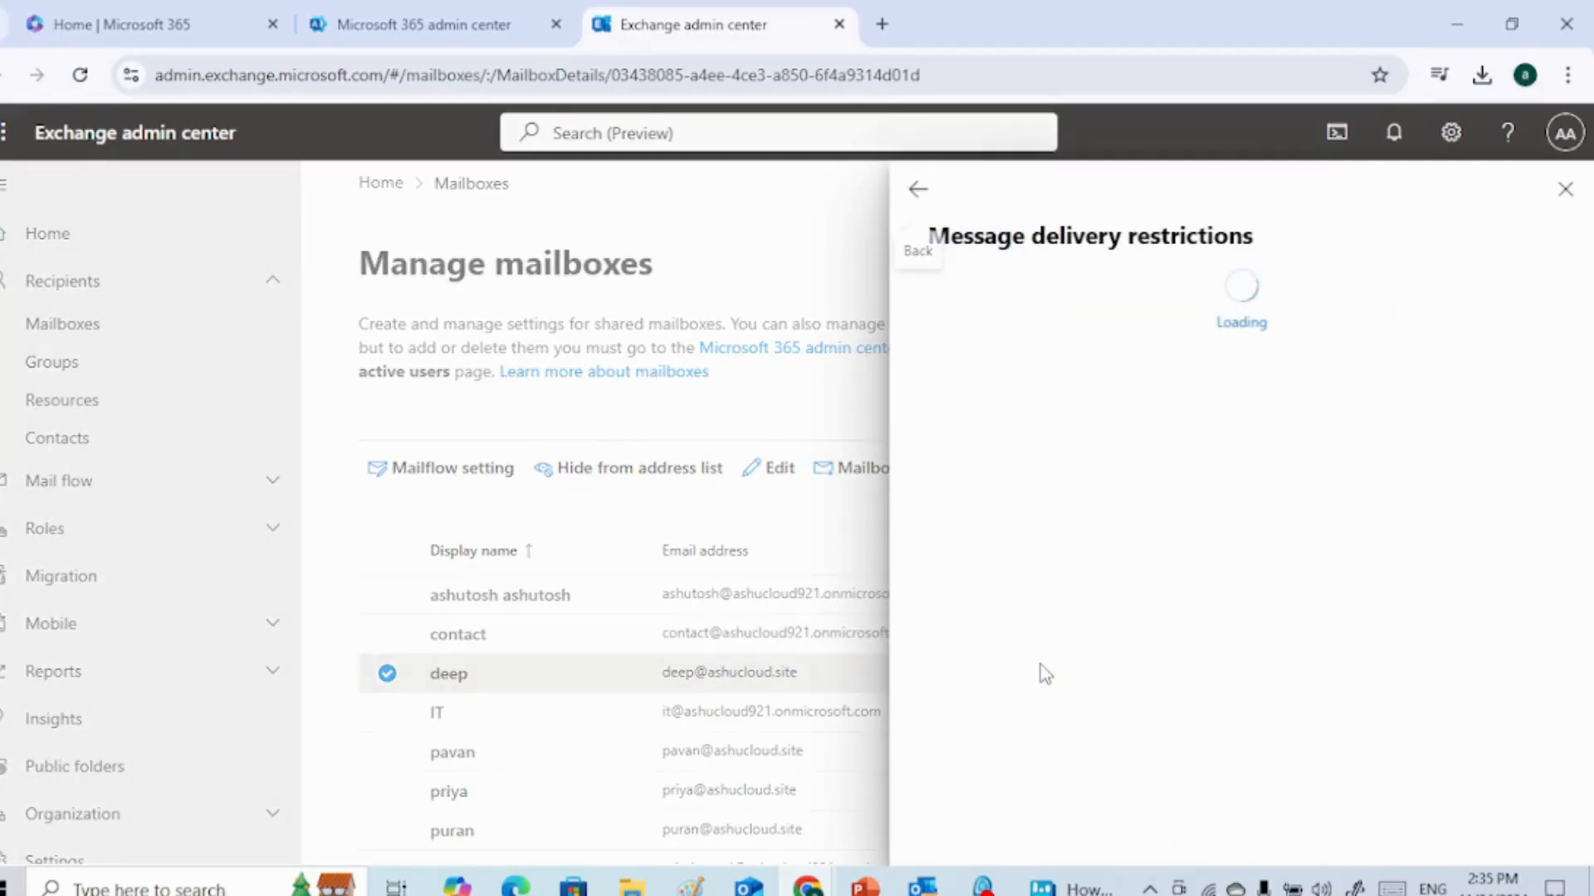
# - Block messages from selected senders, add the seventh listed mailbox's user as the blocked sender, and save the restrictions
pyautogui.click(939, 543)
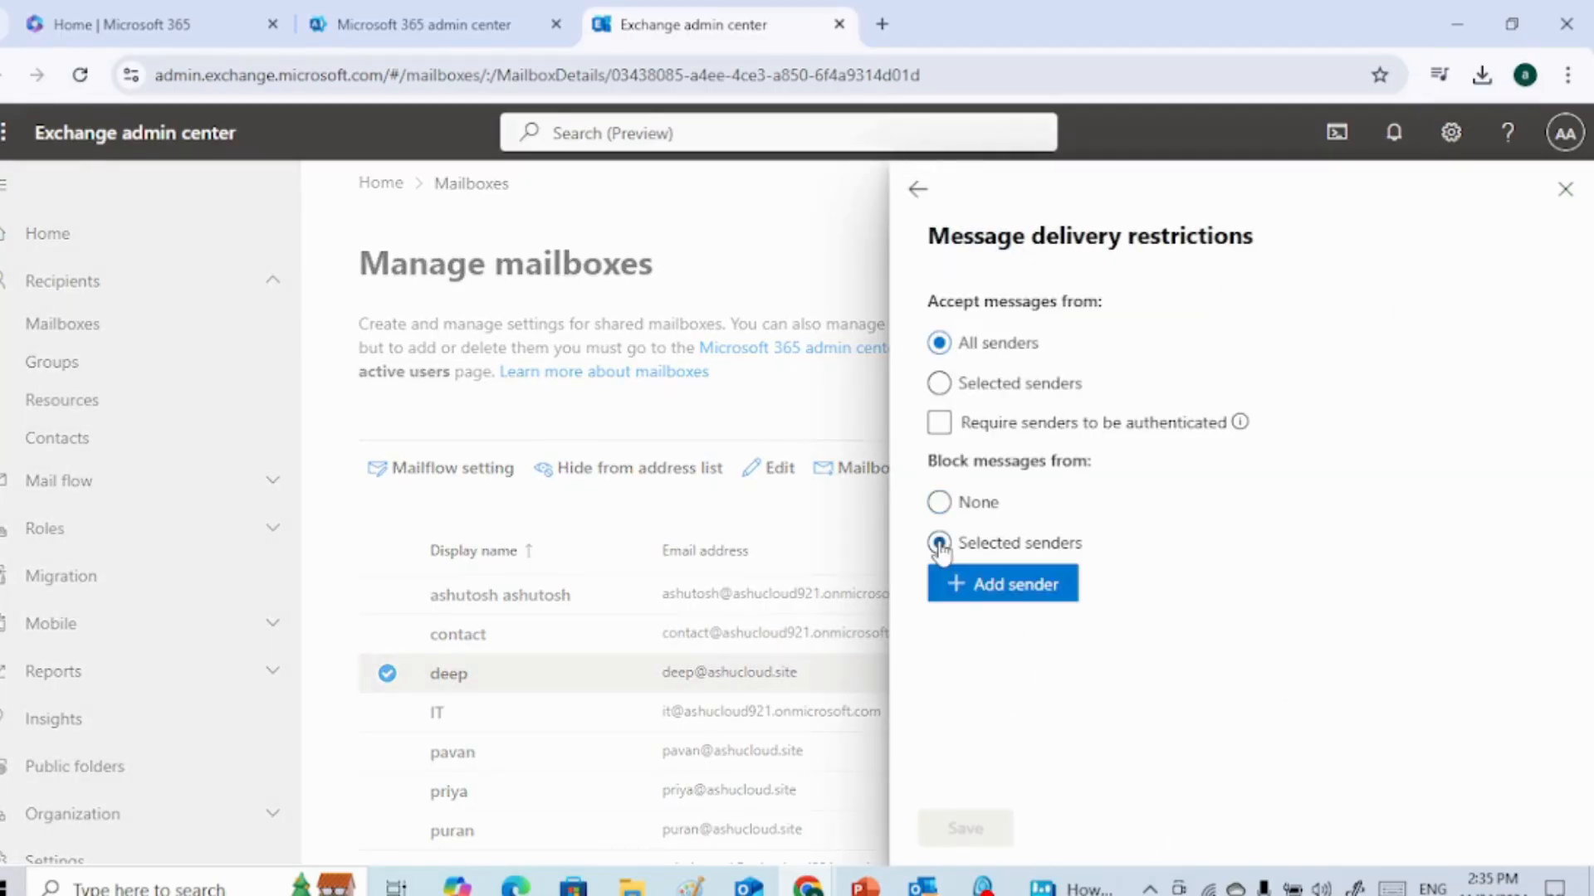
pyautogui.click(974, 591)
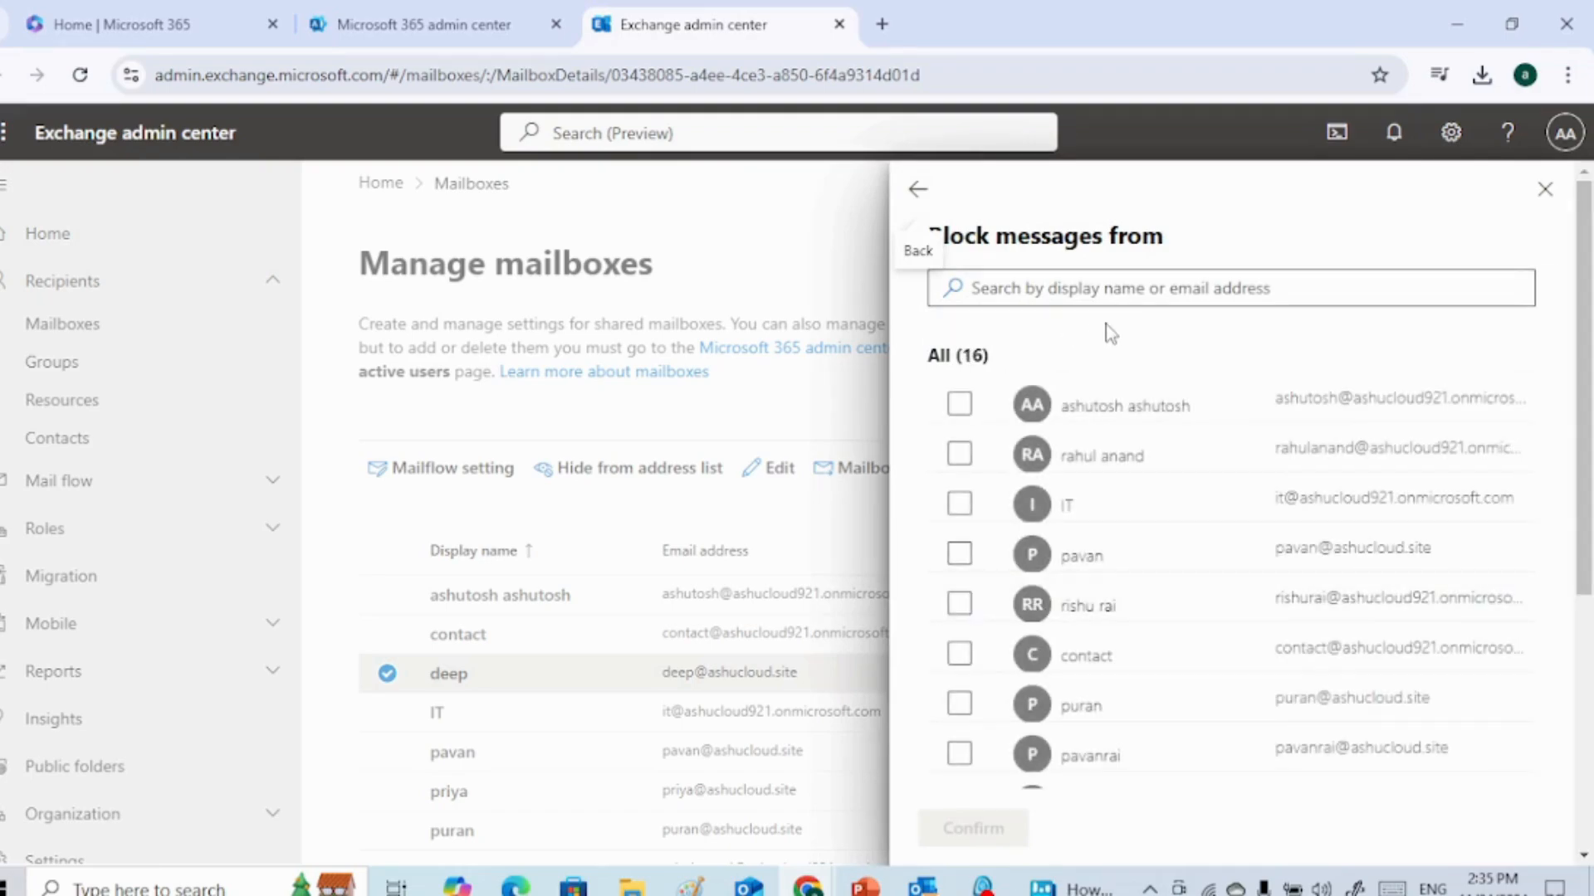
pyautogui.click(960, 703)
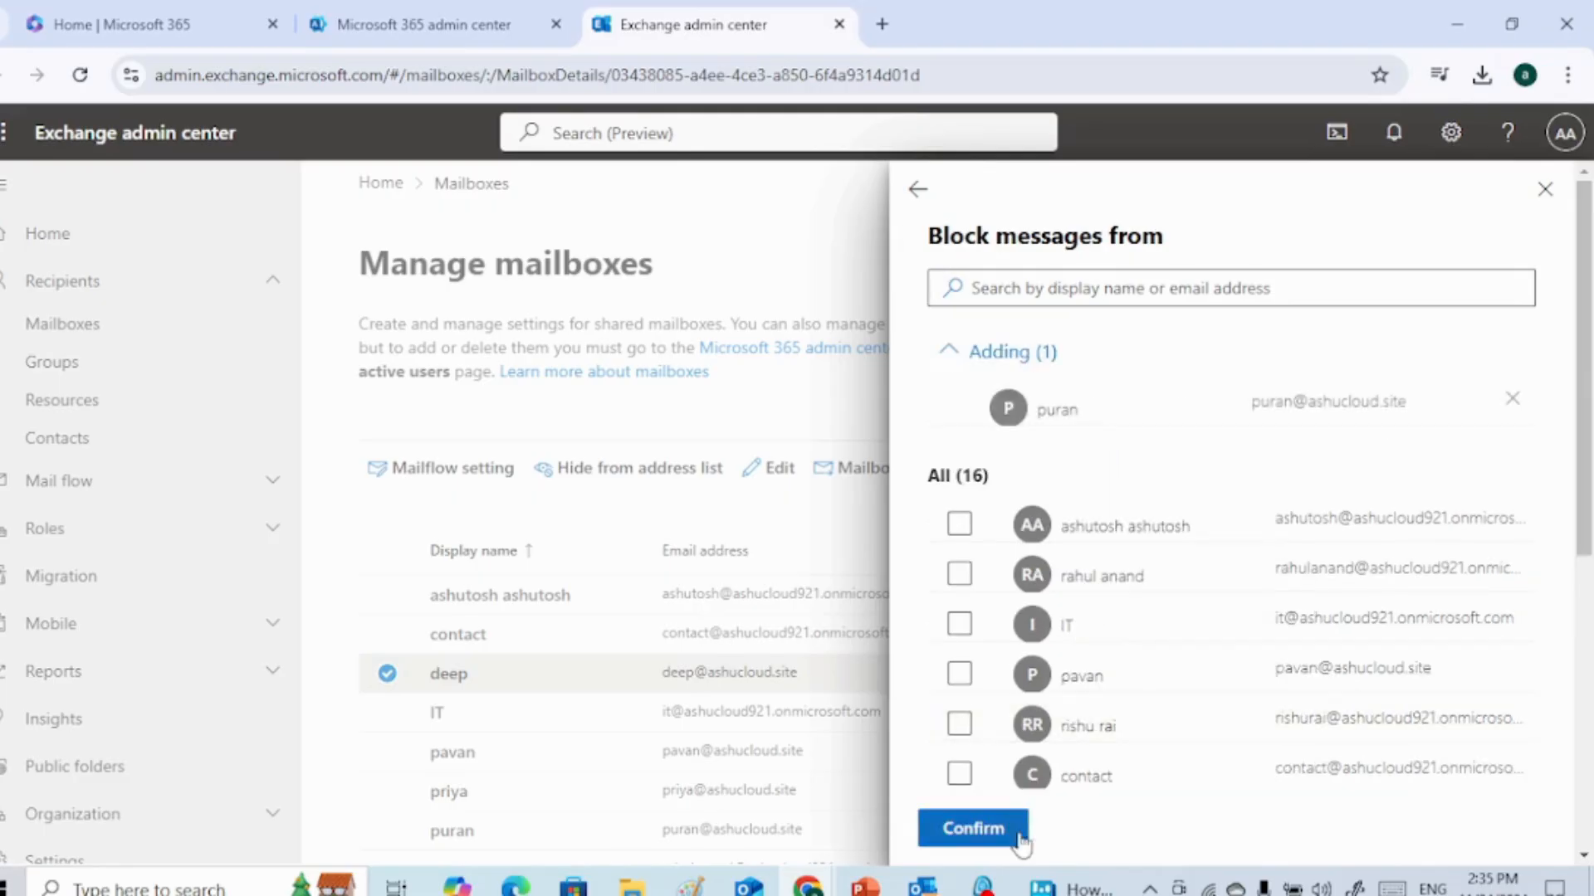
pyautogui.click(1019, 841)
pyautogui.click(977, 830)
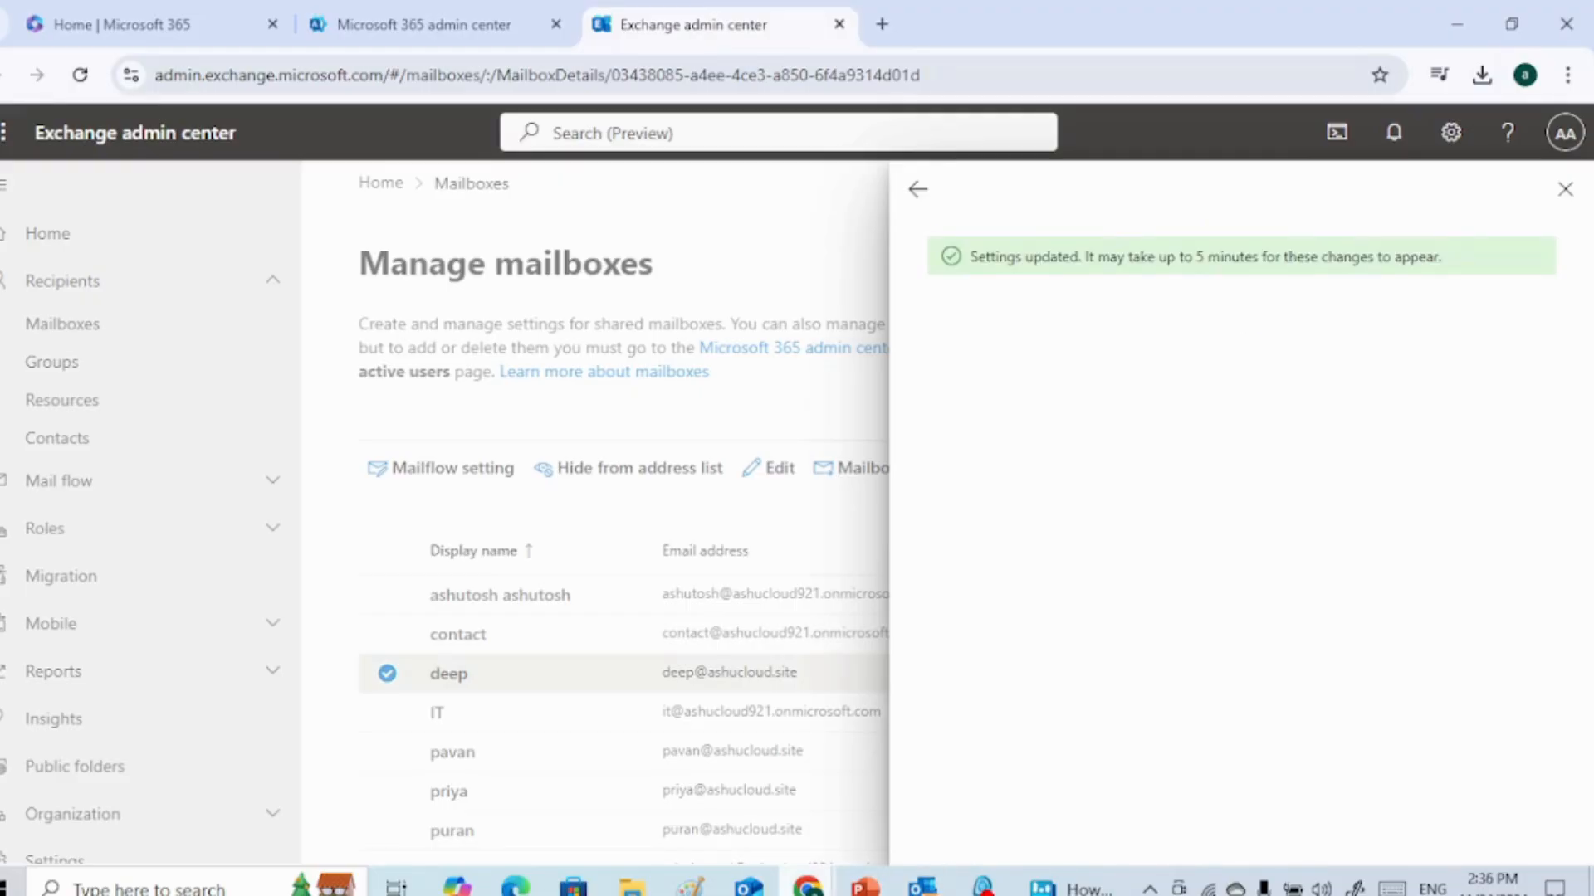
pyautogui.moveTo(805, 887)
pyautogui.click(1077, 780)
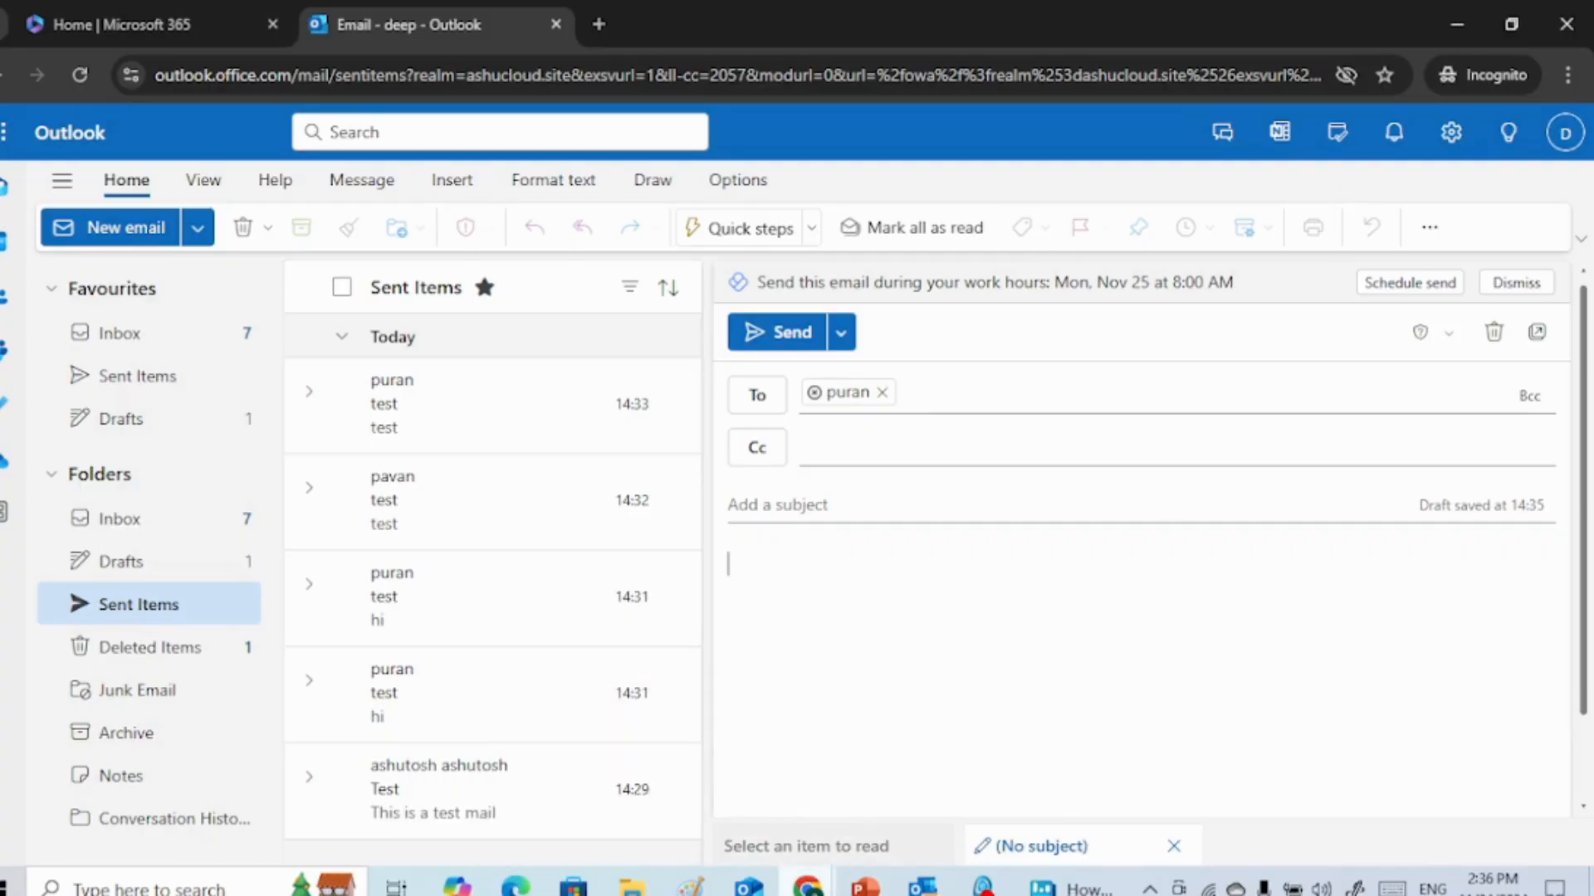
pyautogui.moveTo(806, 885)
pyautogui.click(572, 817)
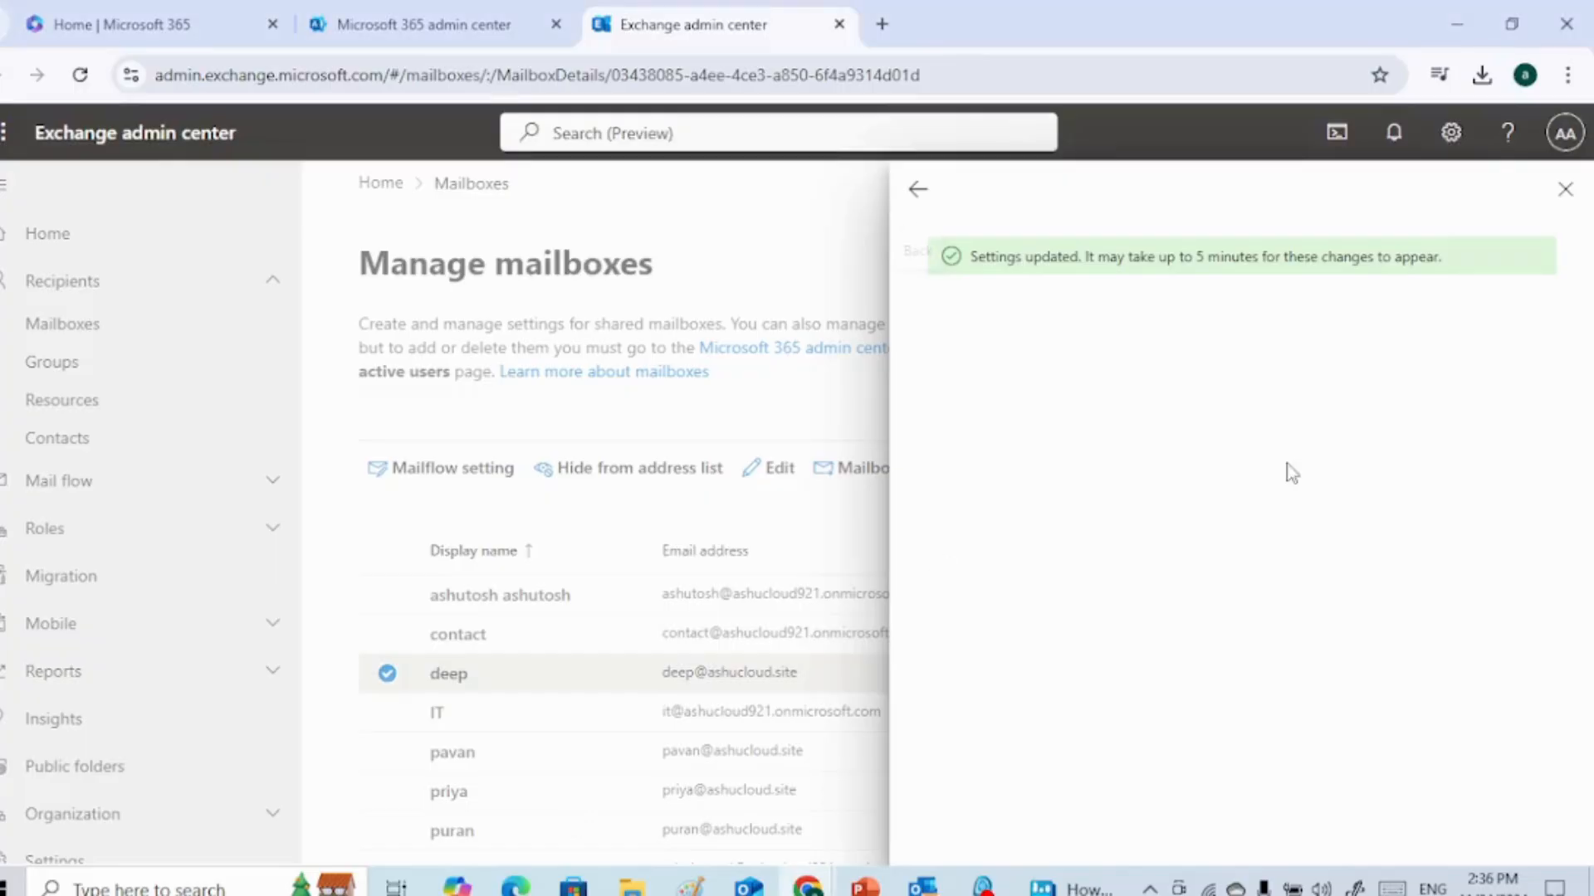
# - Close the third mailbox's details and open the message delivery restrictions of the seventh listed mailbox
pyautogui.click(1565, 188)
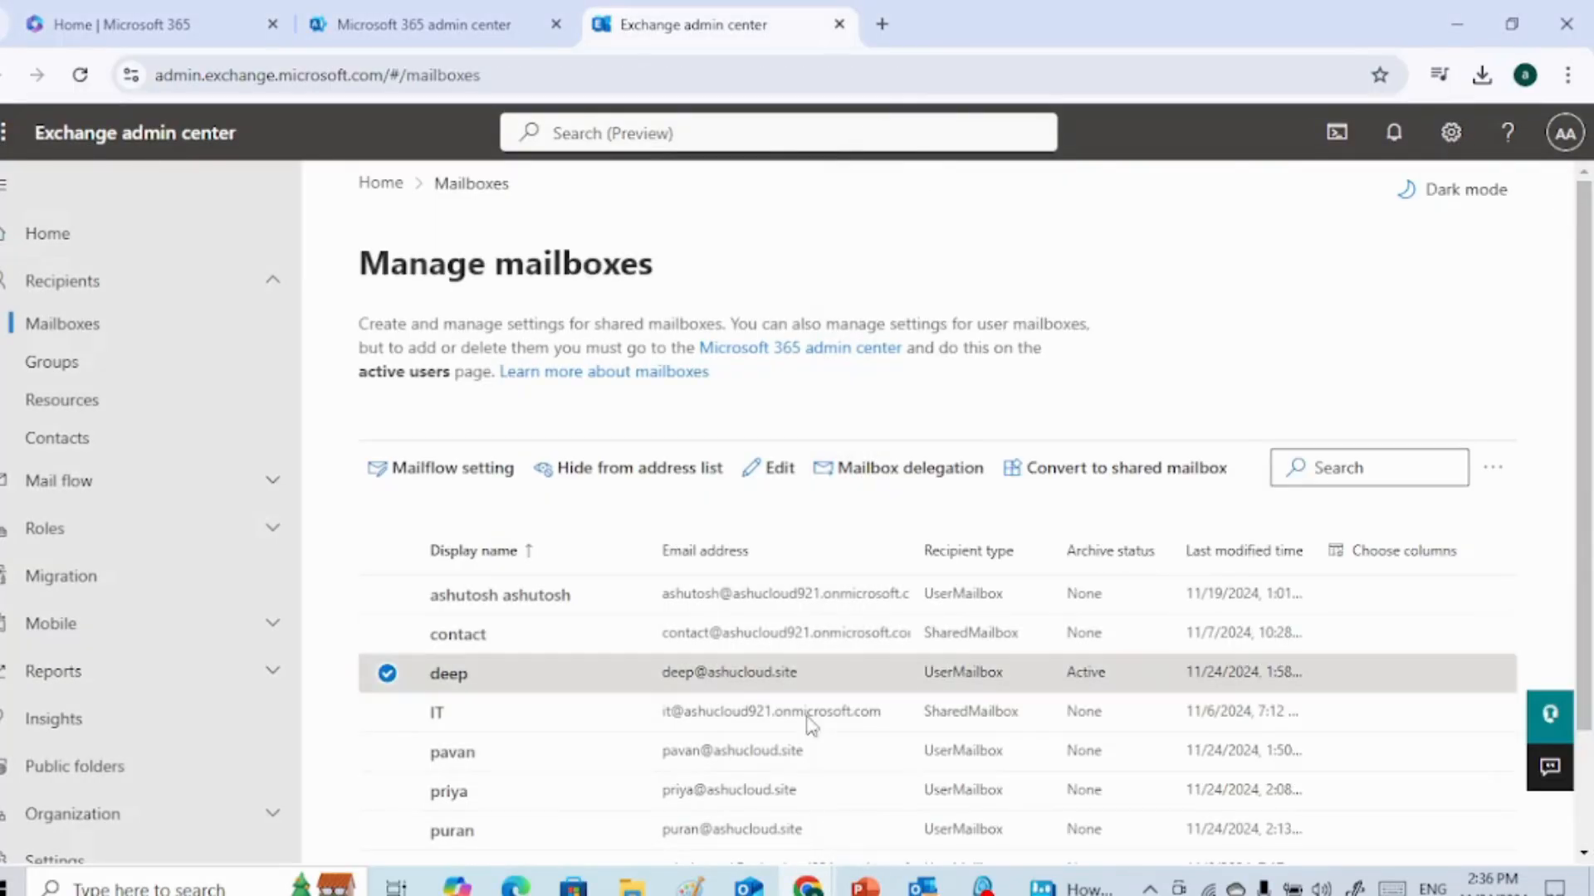
pyautogui.click(456, 836)
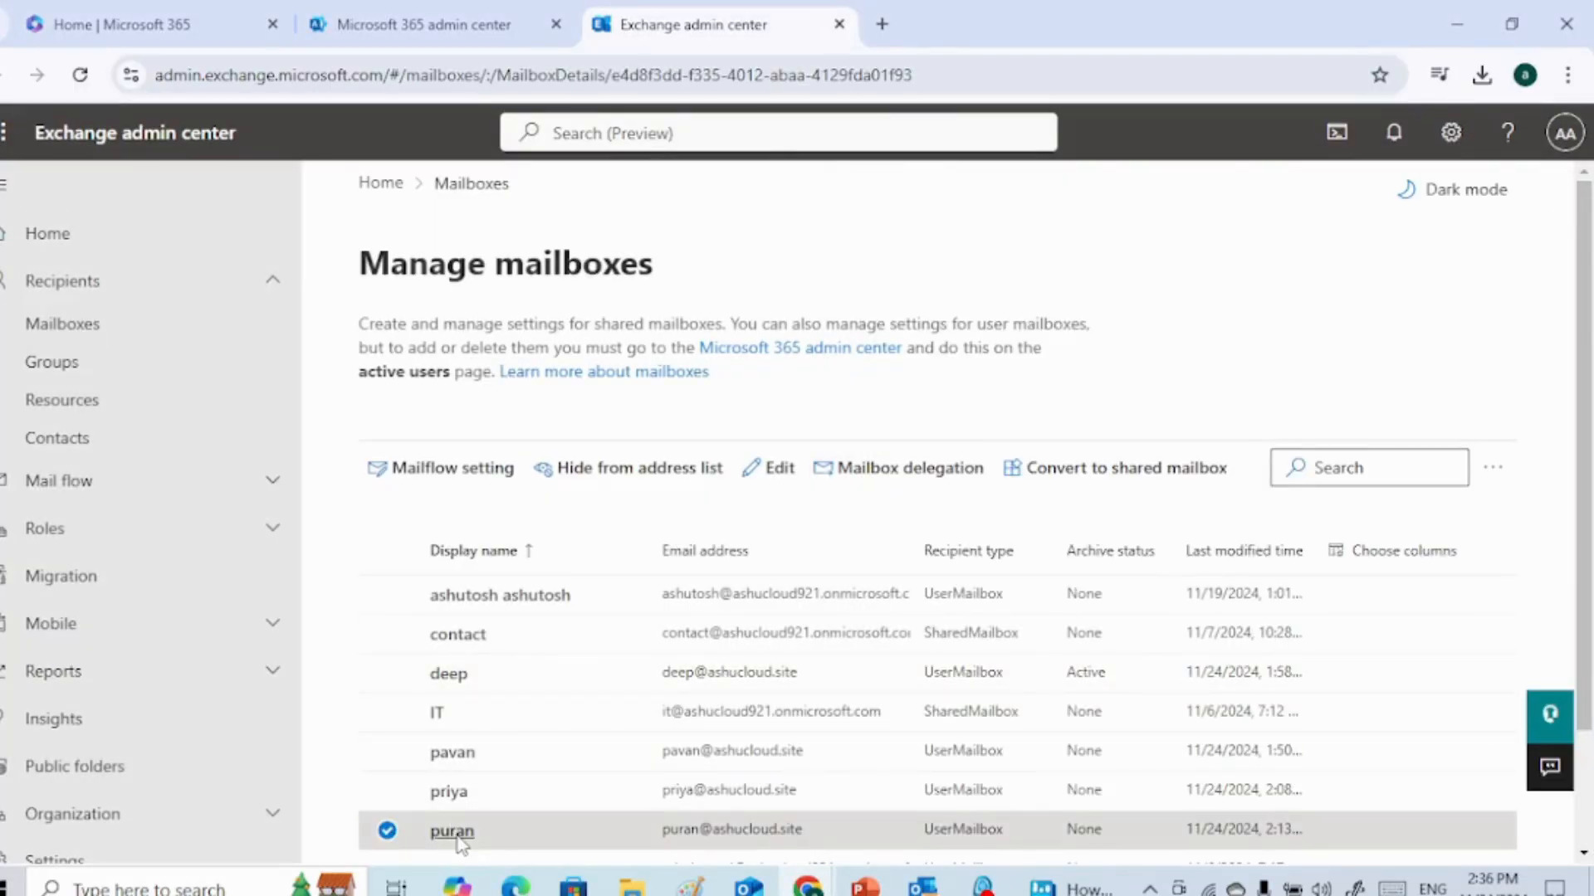
pyautogui.click(1295, 403)
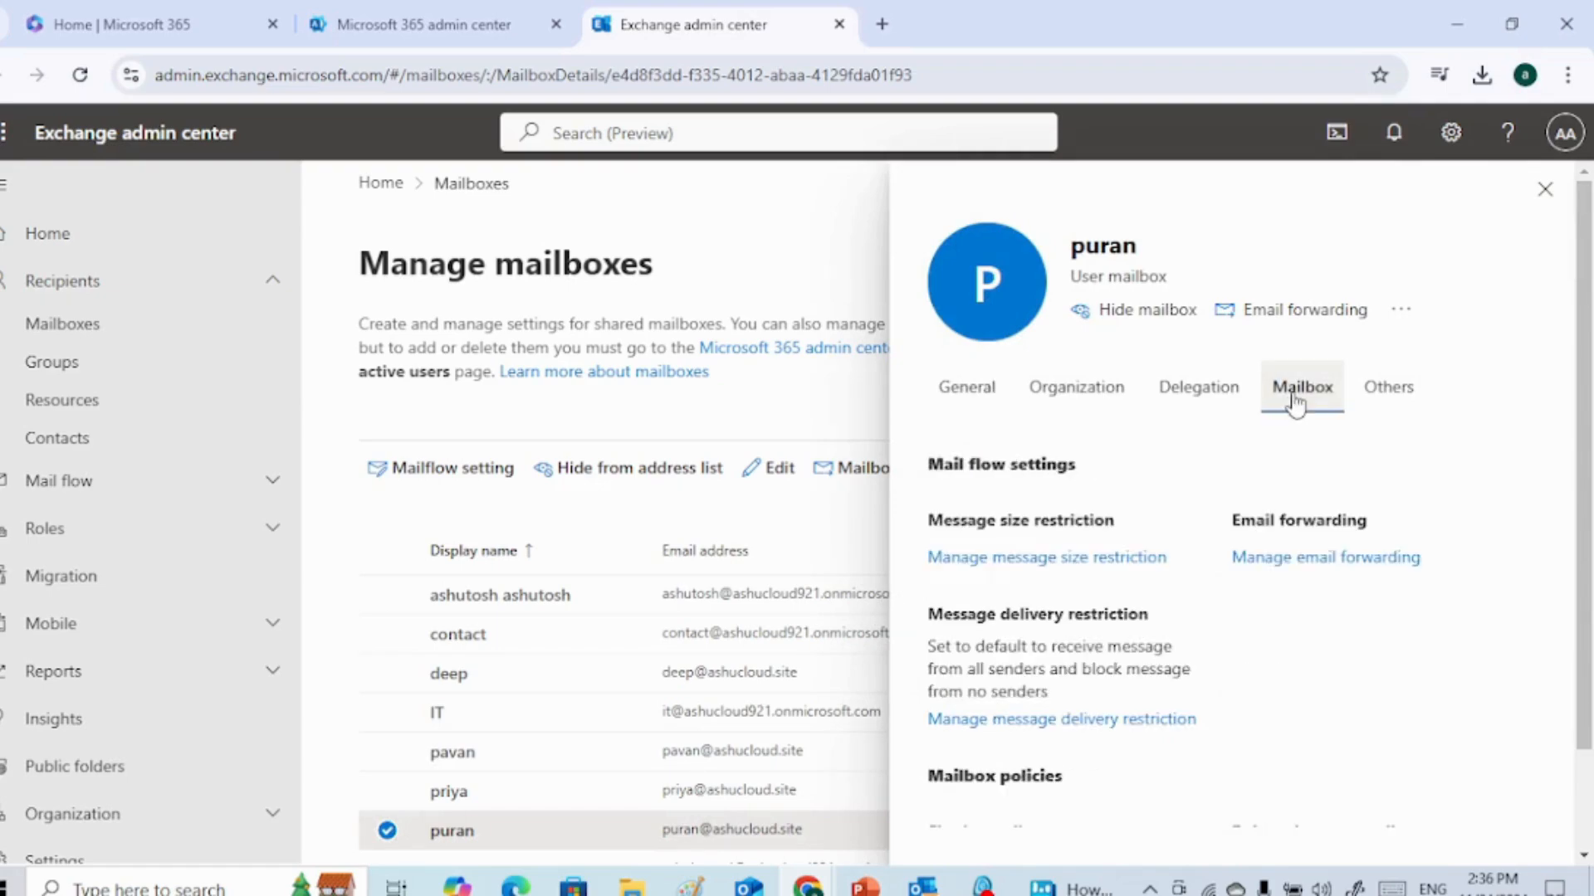
pyautogui.scroll(-1, 1033, 784)
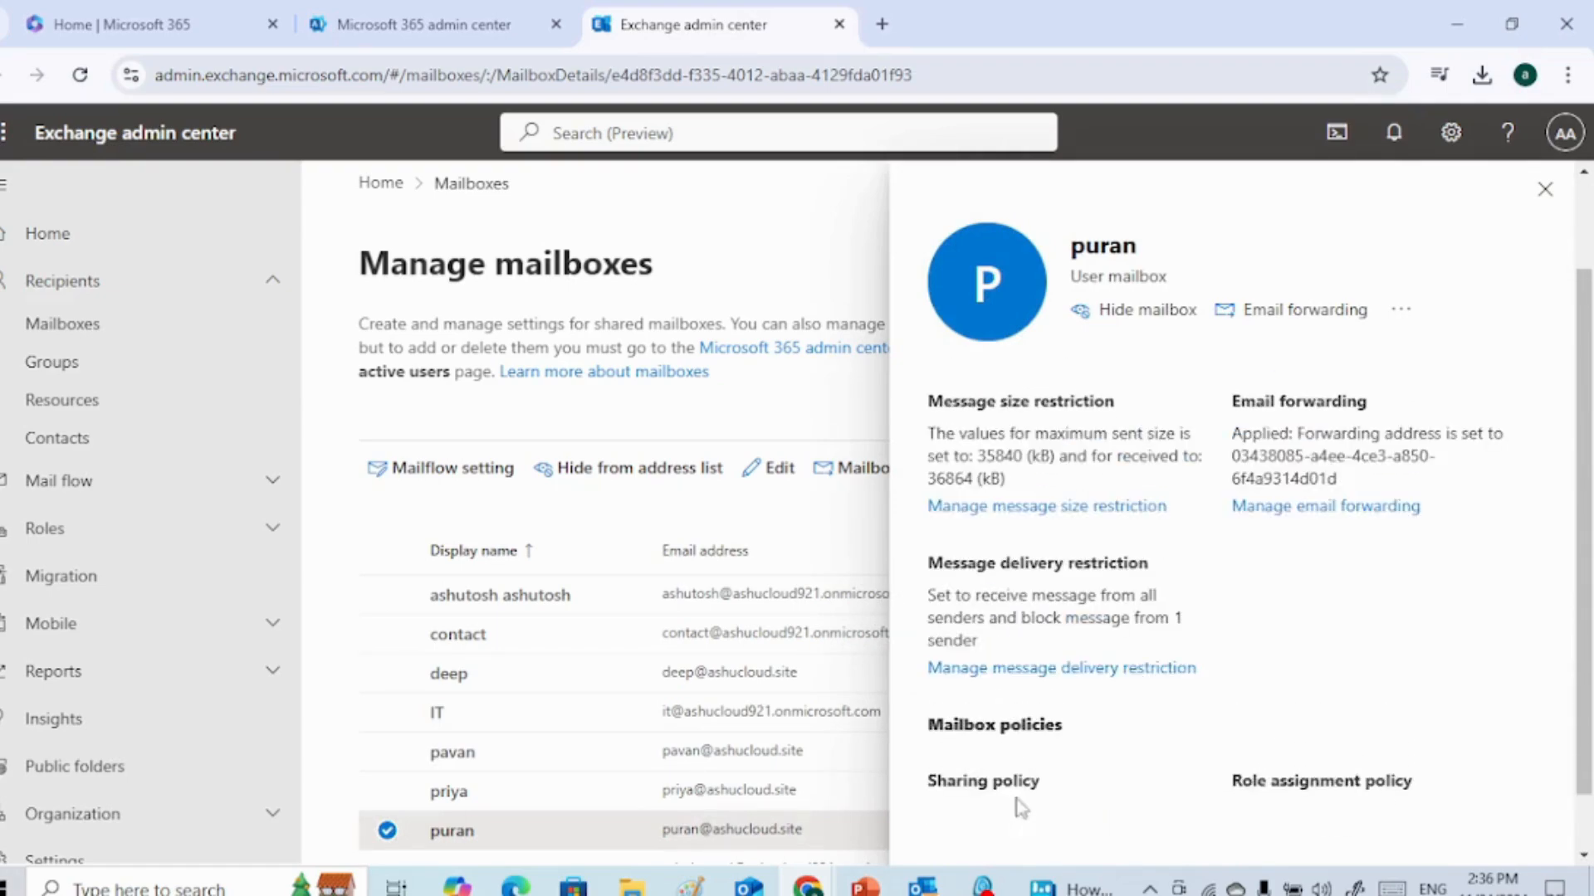
pyautogui.click(992, 669)
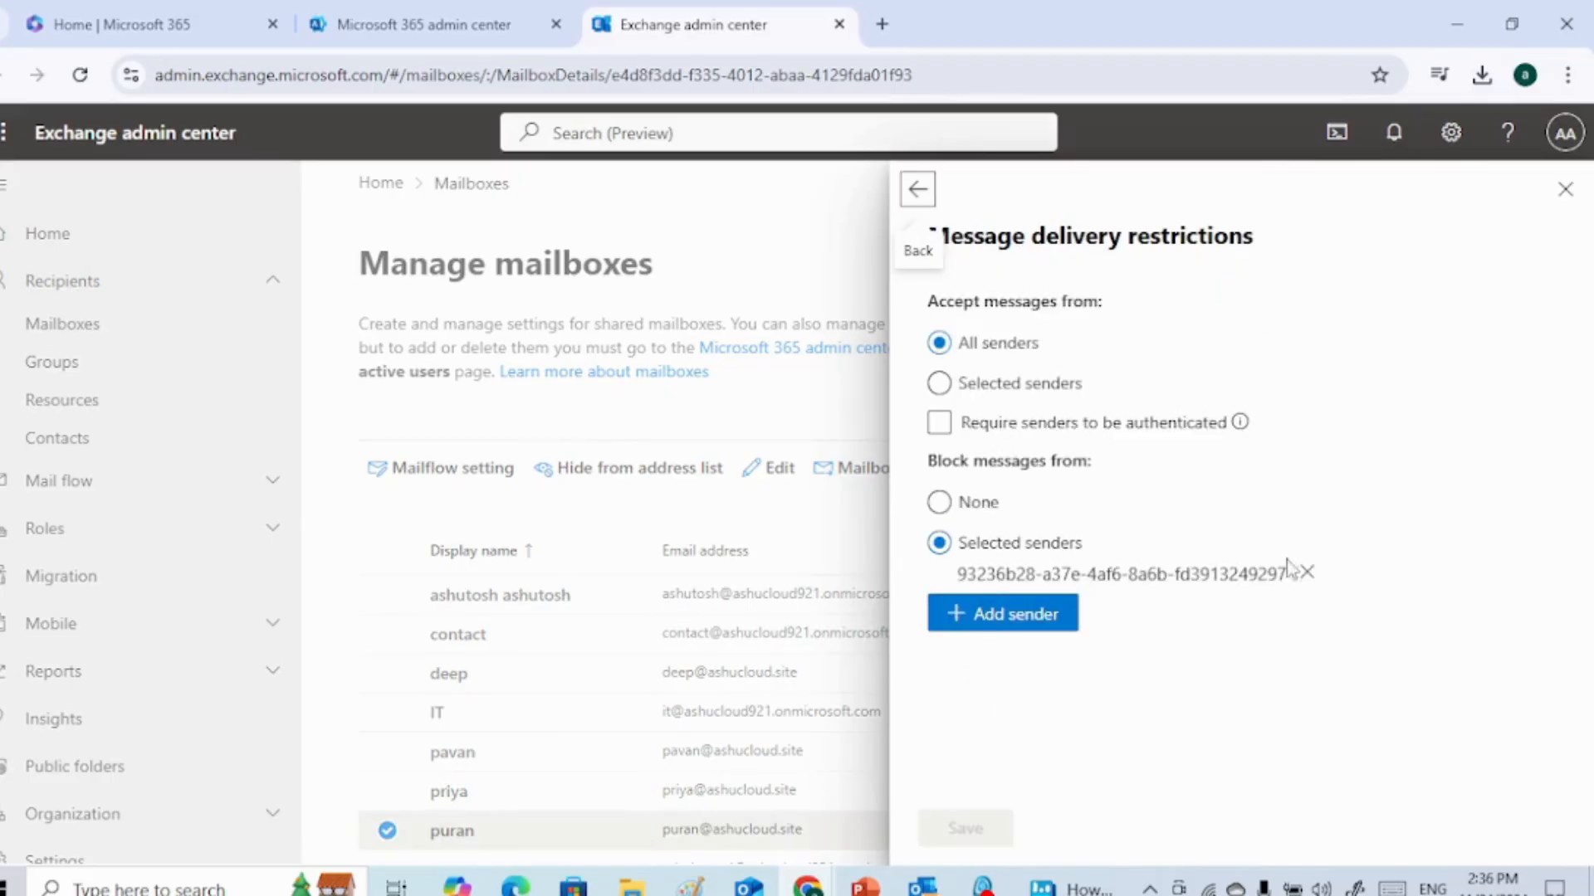
# - Replace the existing blocked sender with the third listed mailbox's user and save the delivery restrictions
pyautogui.click(1310, 574)
pyautogui.click(1021, 596)
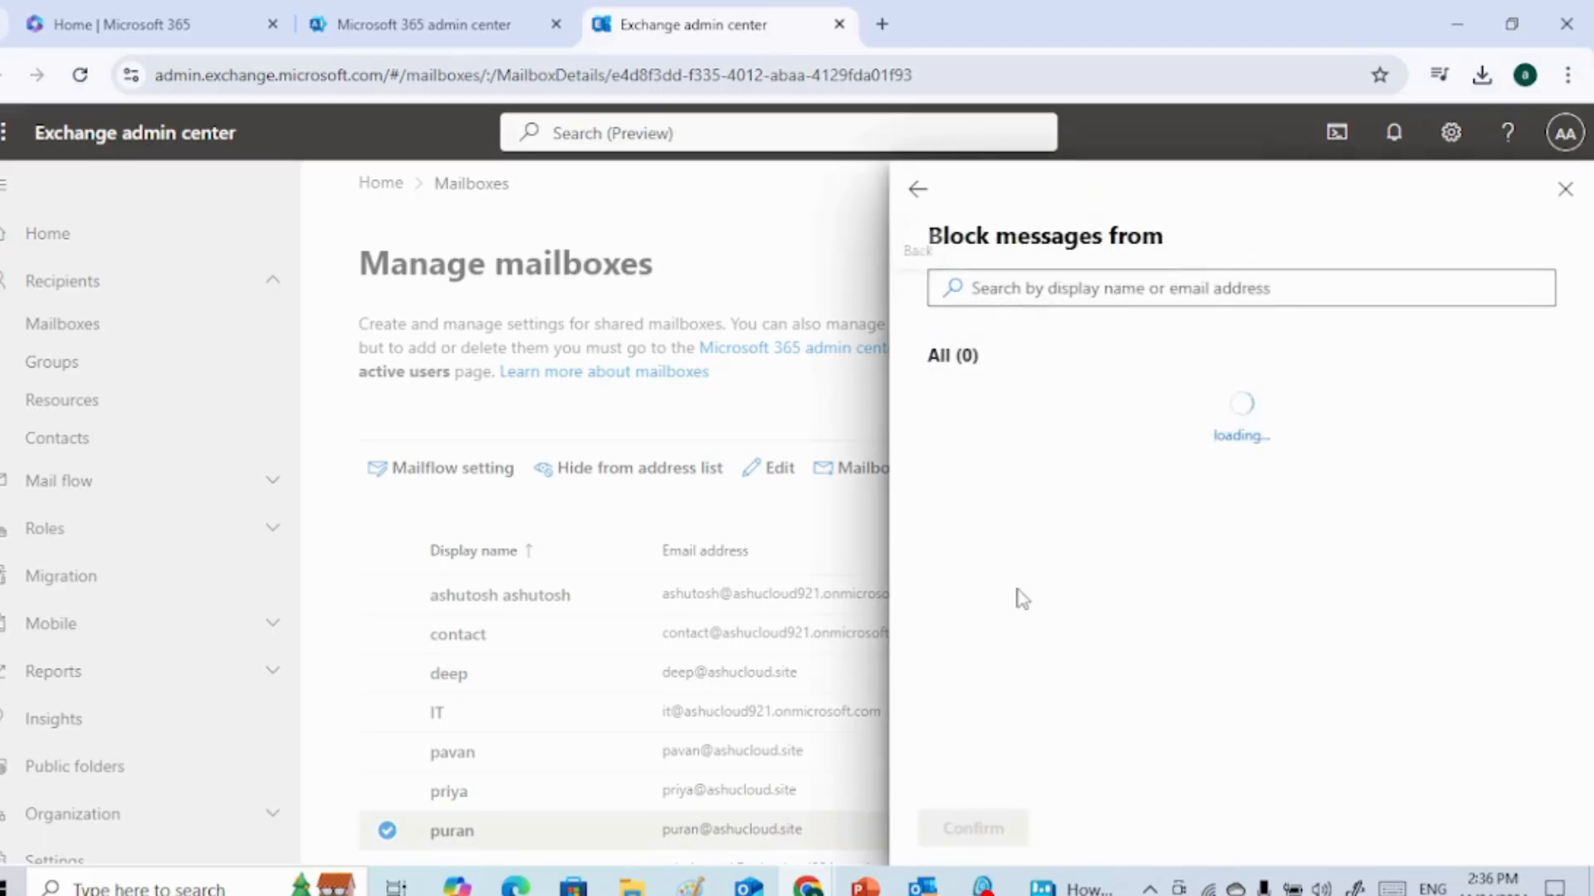
pyautogui.click(986, 697)
pyautogui.scroll(-3, 986, 693)
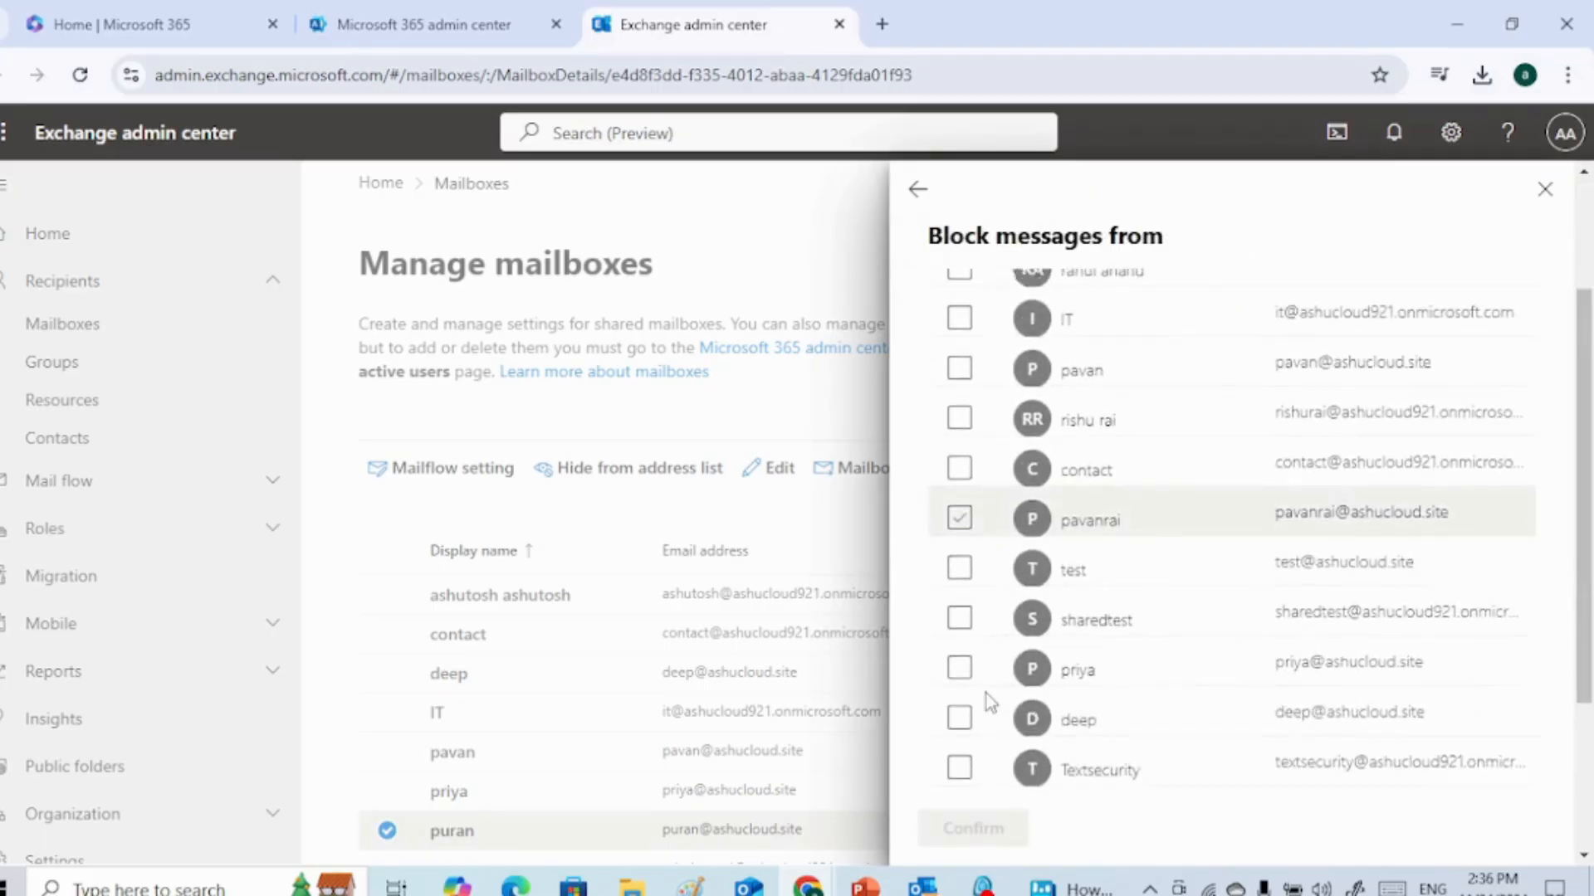
pyautogui.click(960, 688)
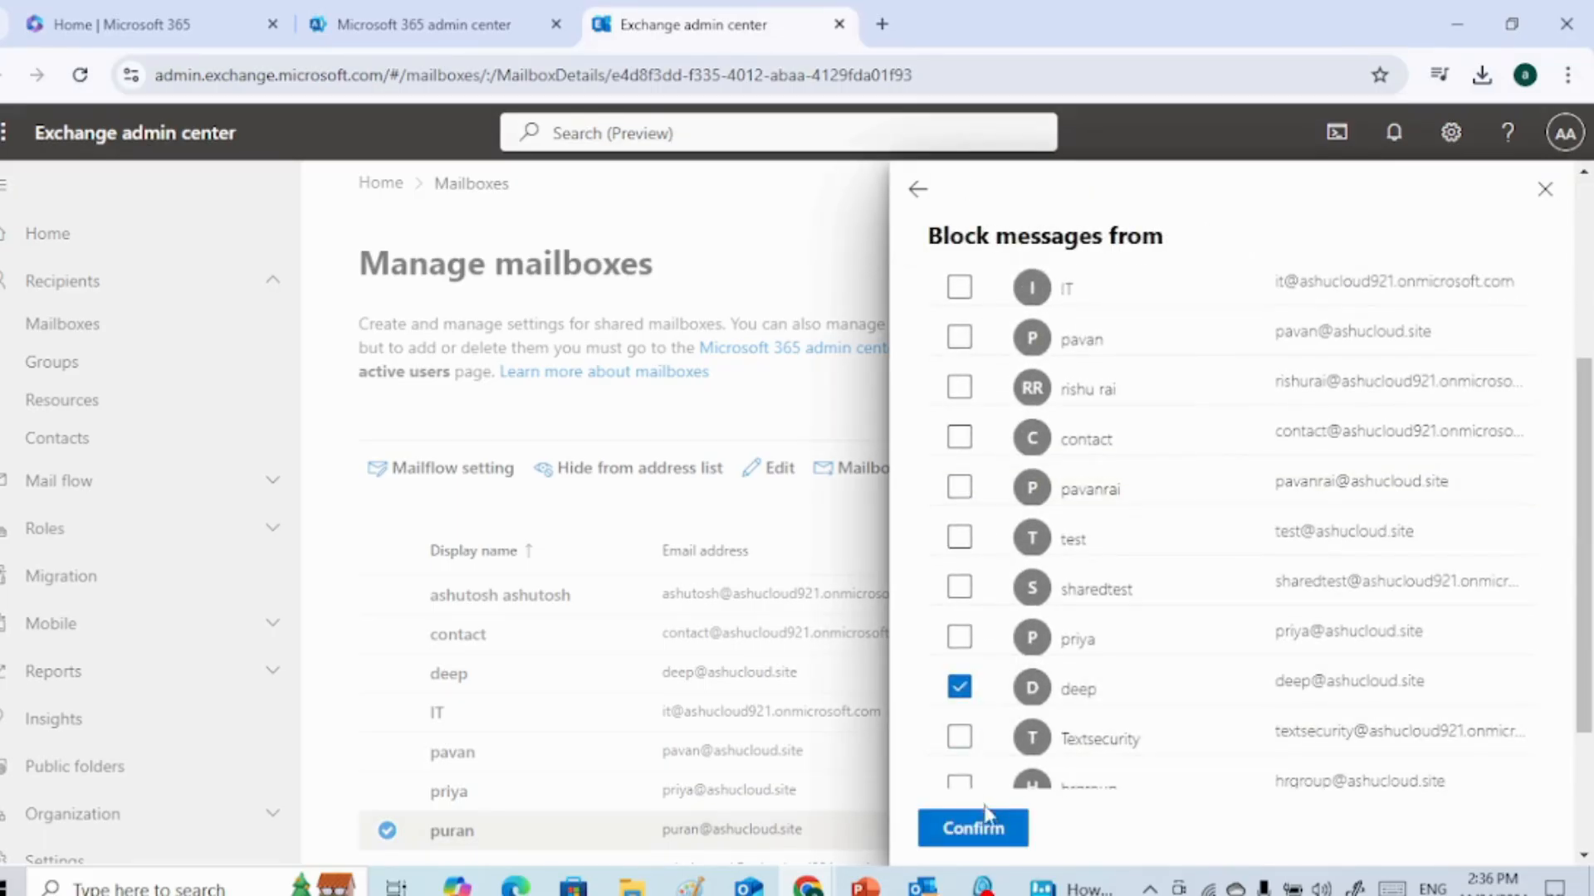
pyautogui.click(977, 828)
pyautogui.click(962, 828)
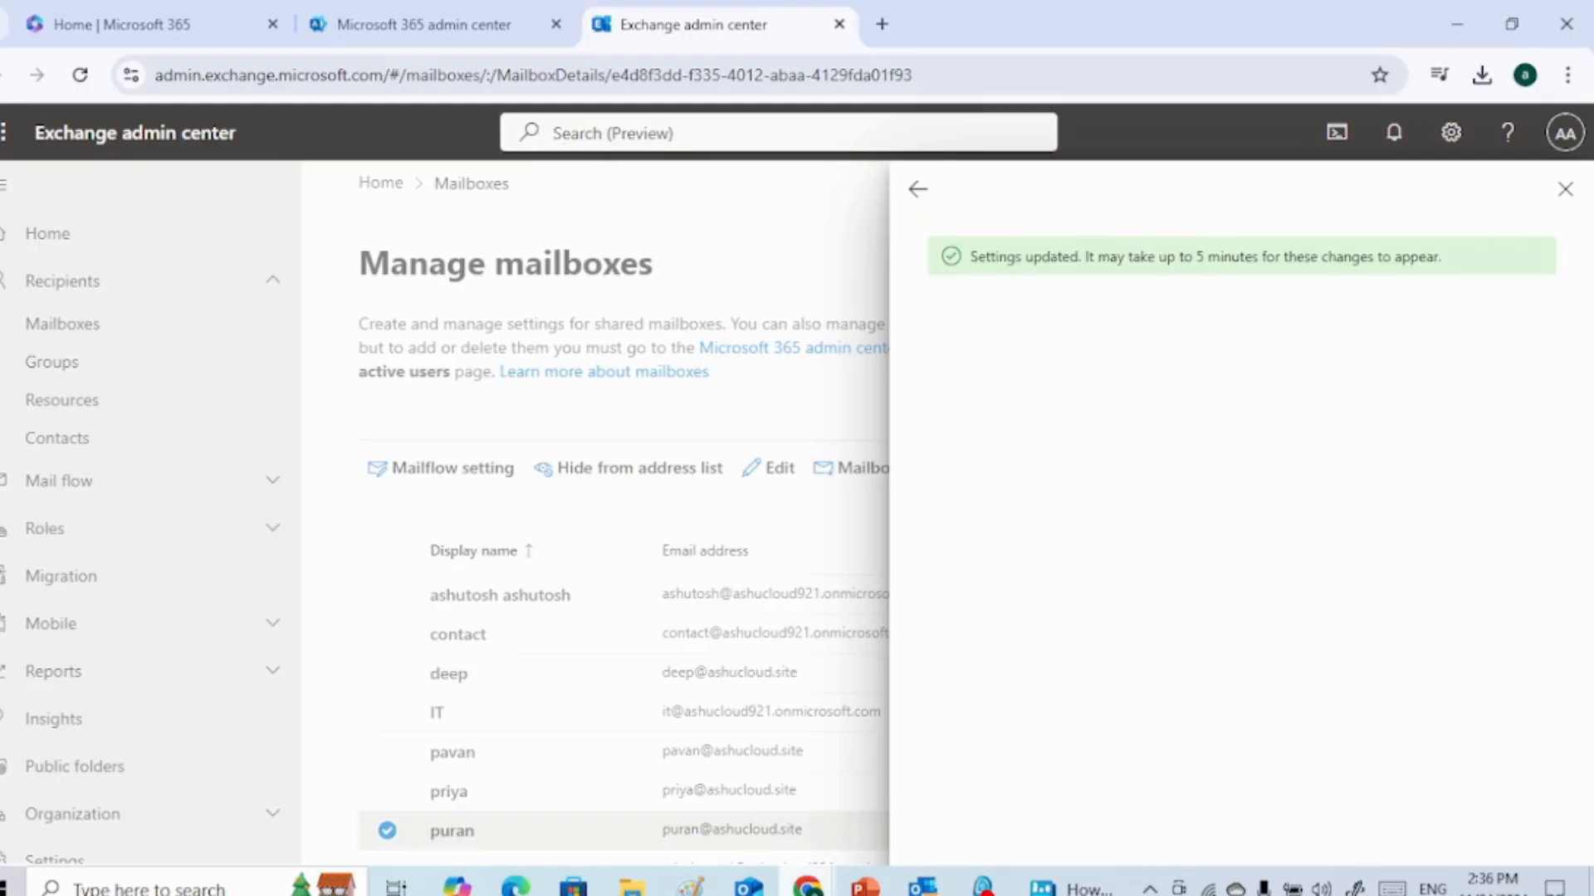
# - Switch to Outlook, send the open draft with subject "test" and body "hi", and open the incoming notification message
pyautogui.moveTo(806, 885)
pyautogui.click(1070, 759)
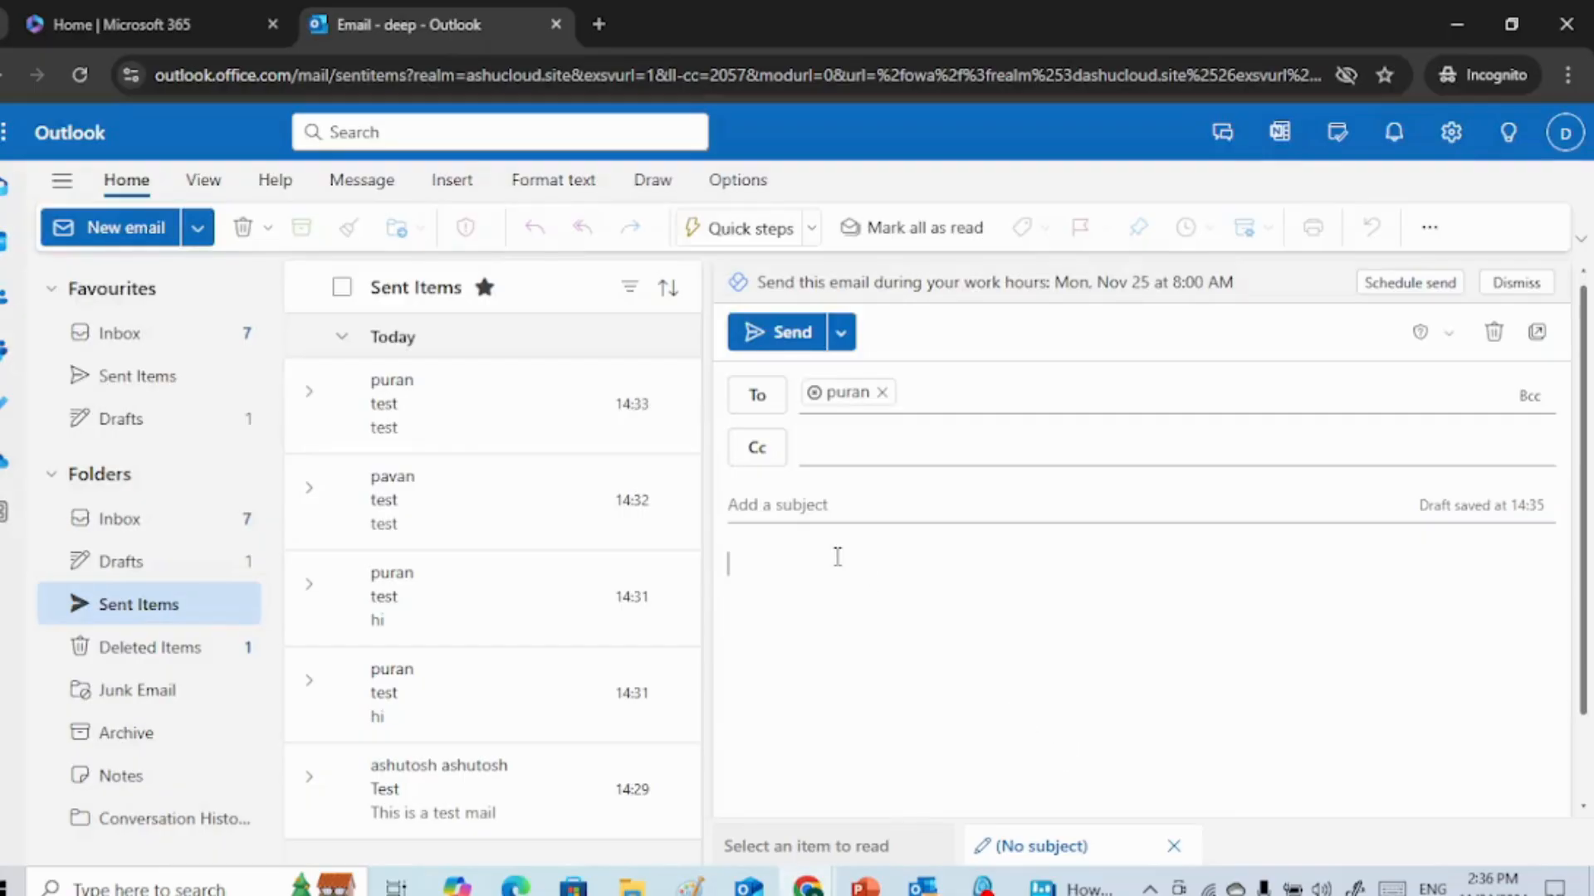
pyautogui.click(802, 504)
pyautogui.write('test')
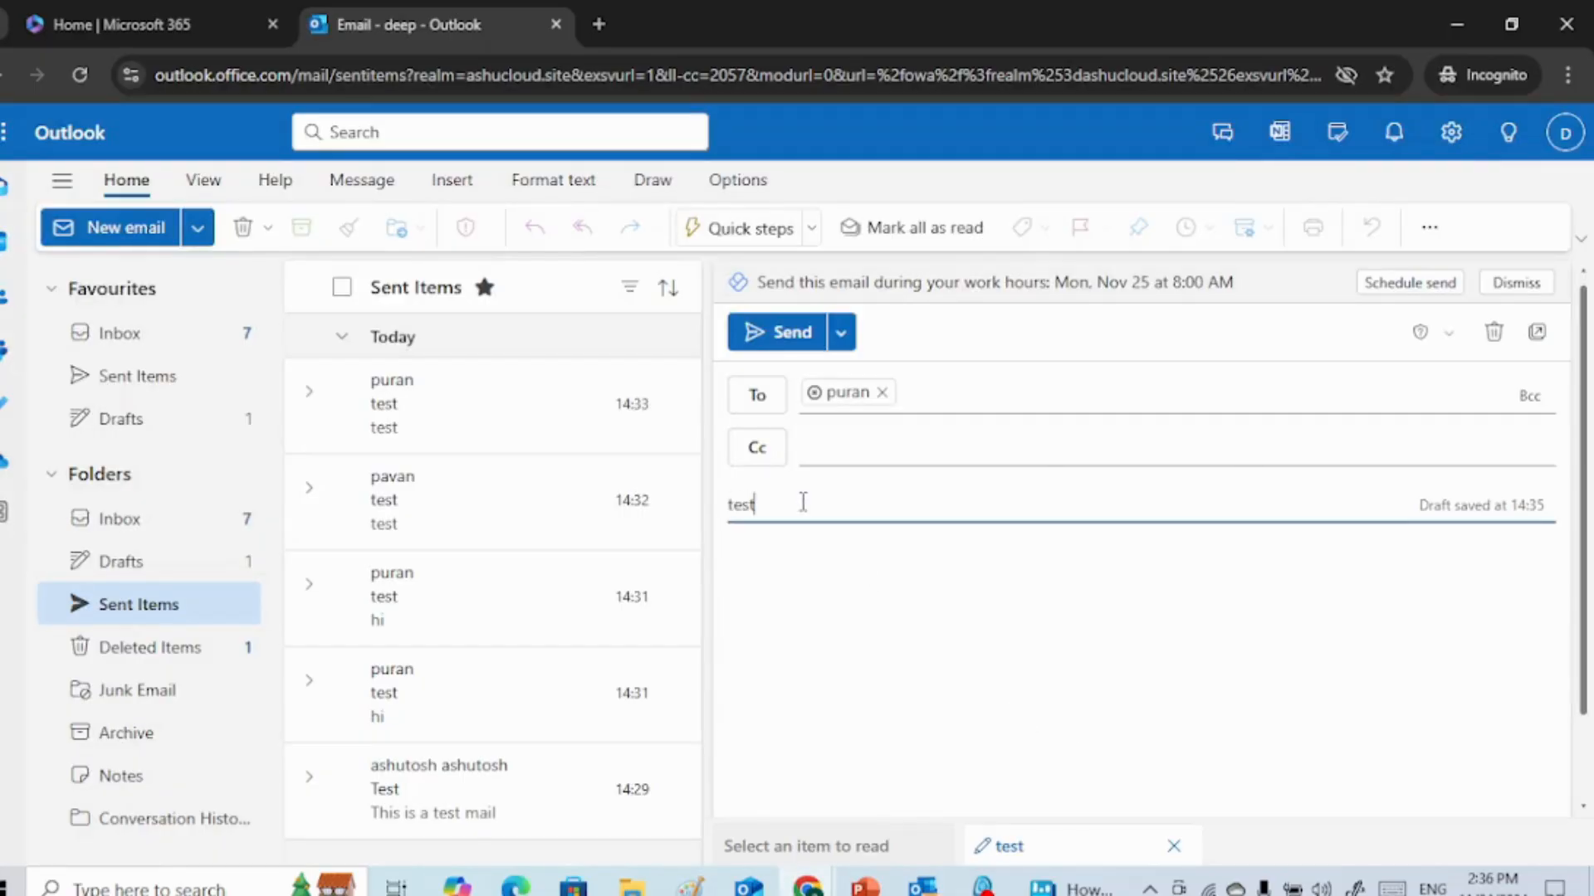
pyautogui.click(802, 581)
pyautogui.write('y')
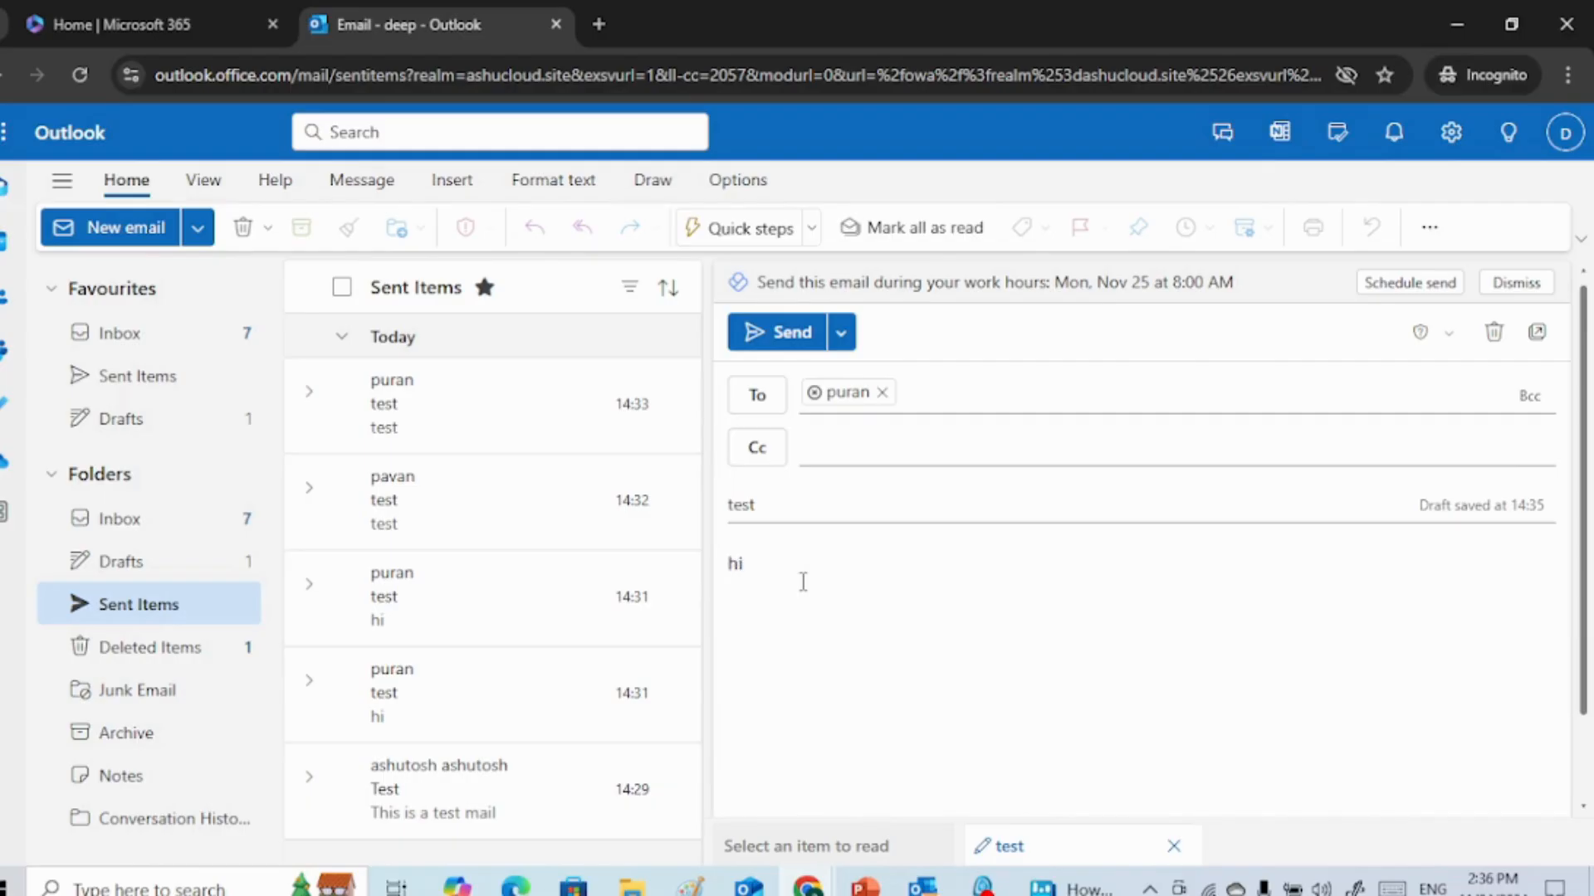
pyautogui.click(760, 333)
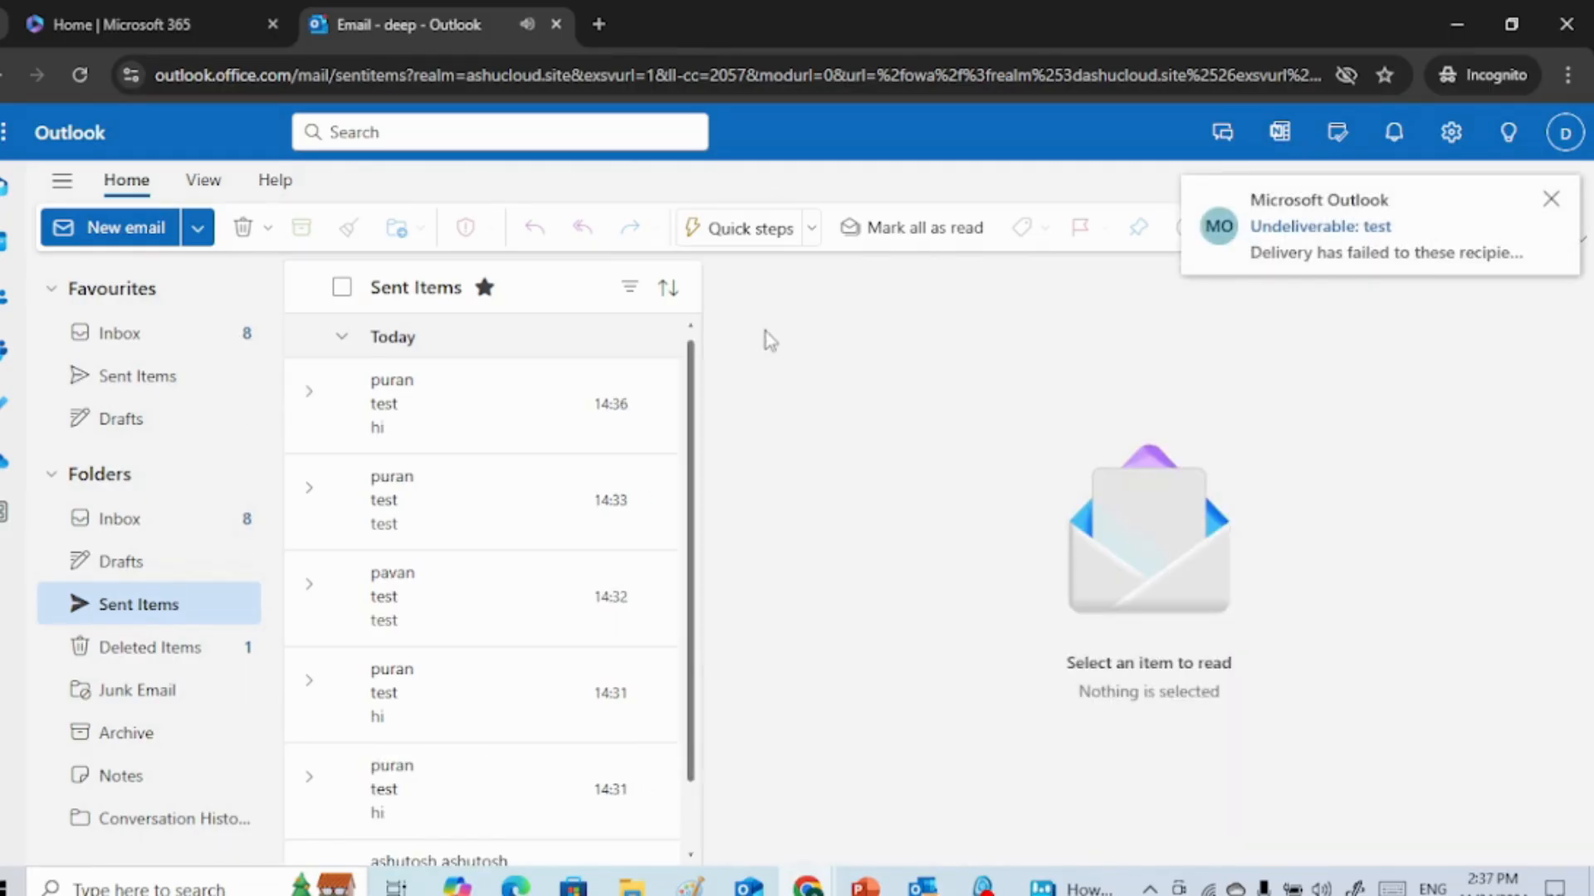
pyautogui.click(1276, 251)
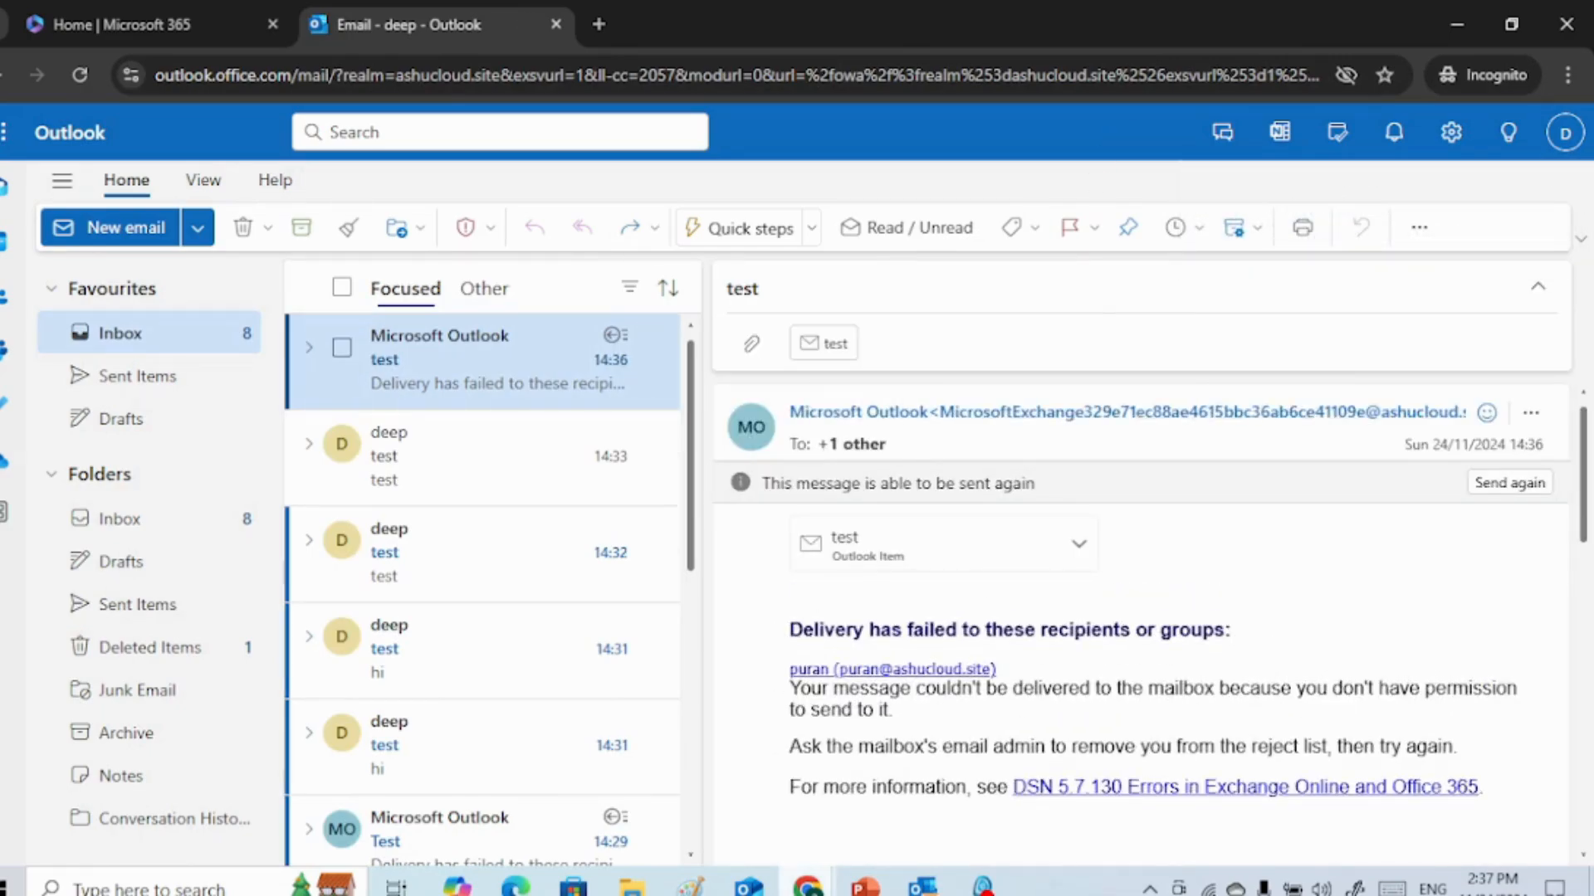
# - Switch to the Exchange admin center and review the seventh listed mailbox's email forwarding and message delivery restriction settings
pyautogui.moveTo(807, 885)
pyautogui.click(558, 837)
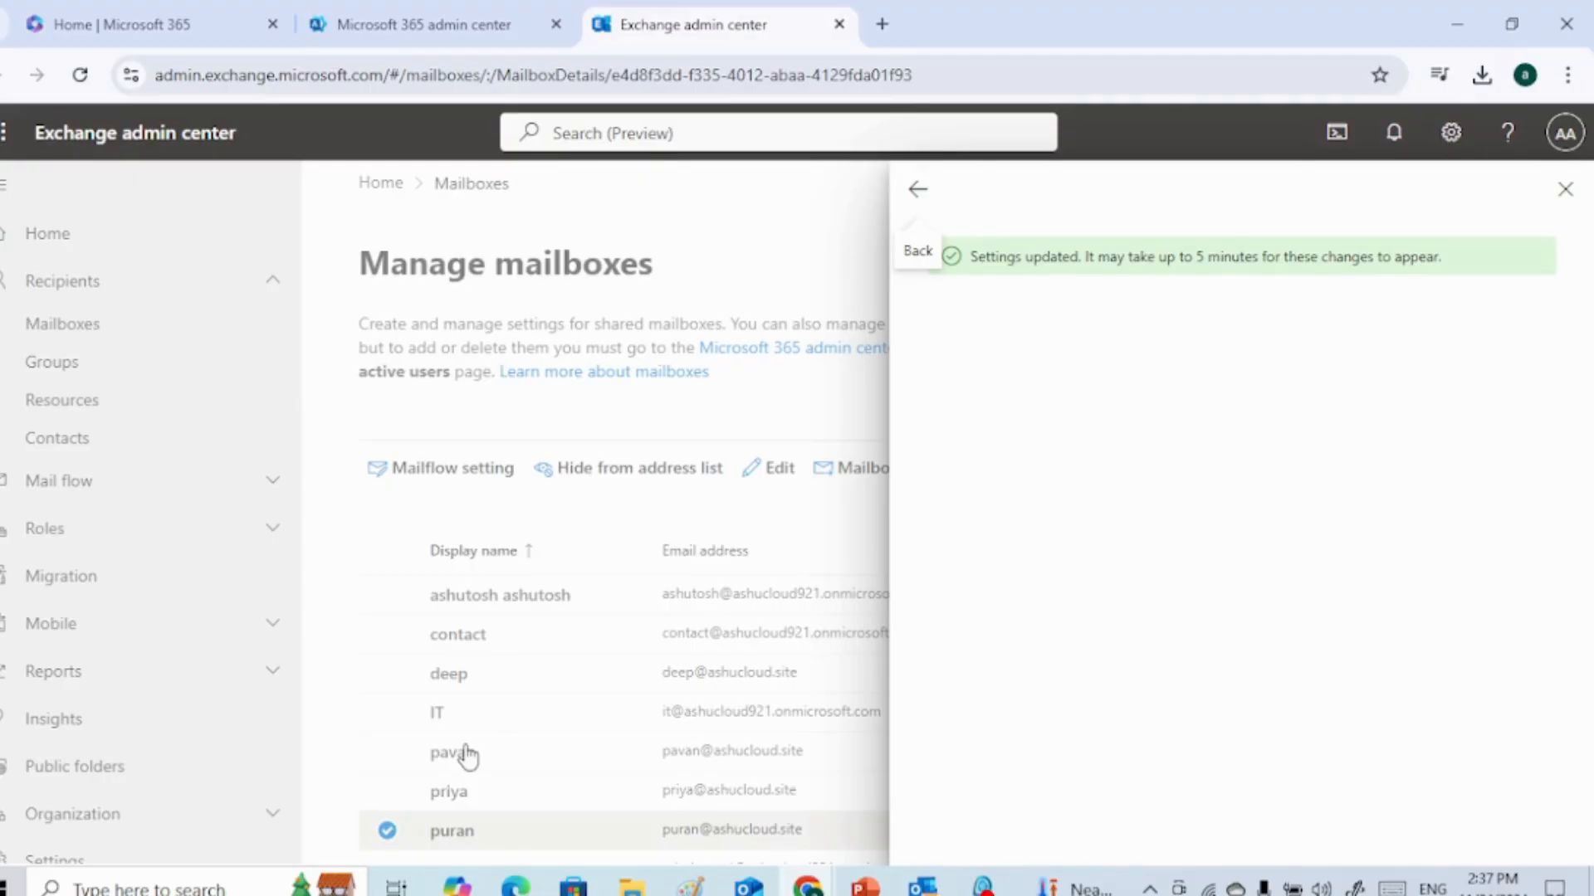
pyautogui.click(1563, 192)
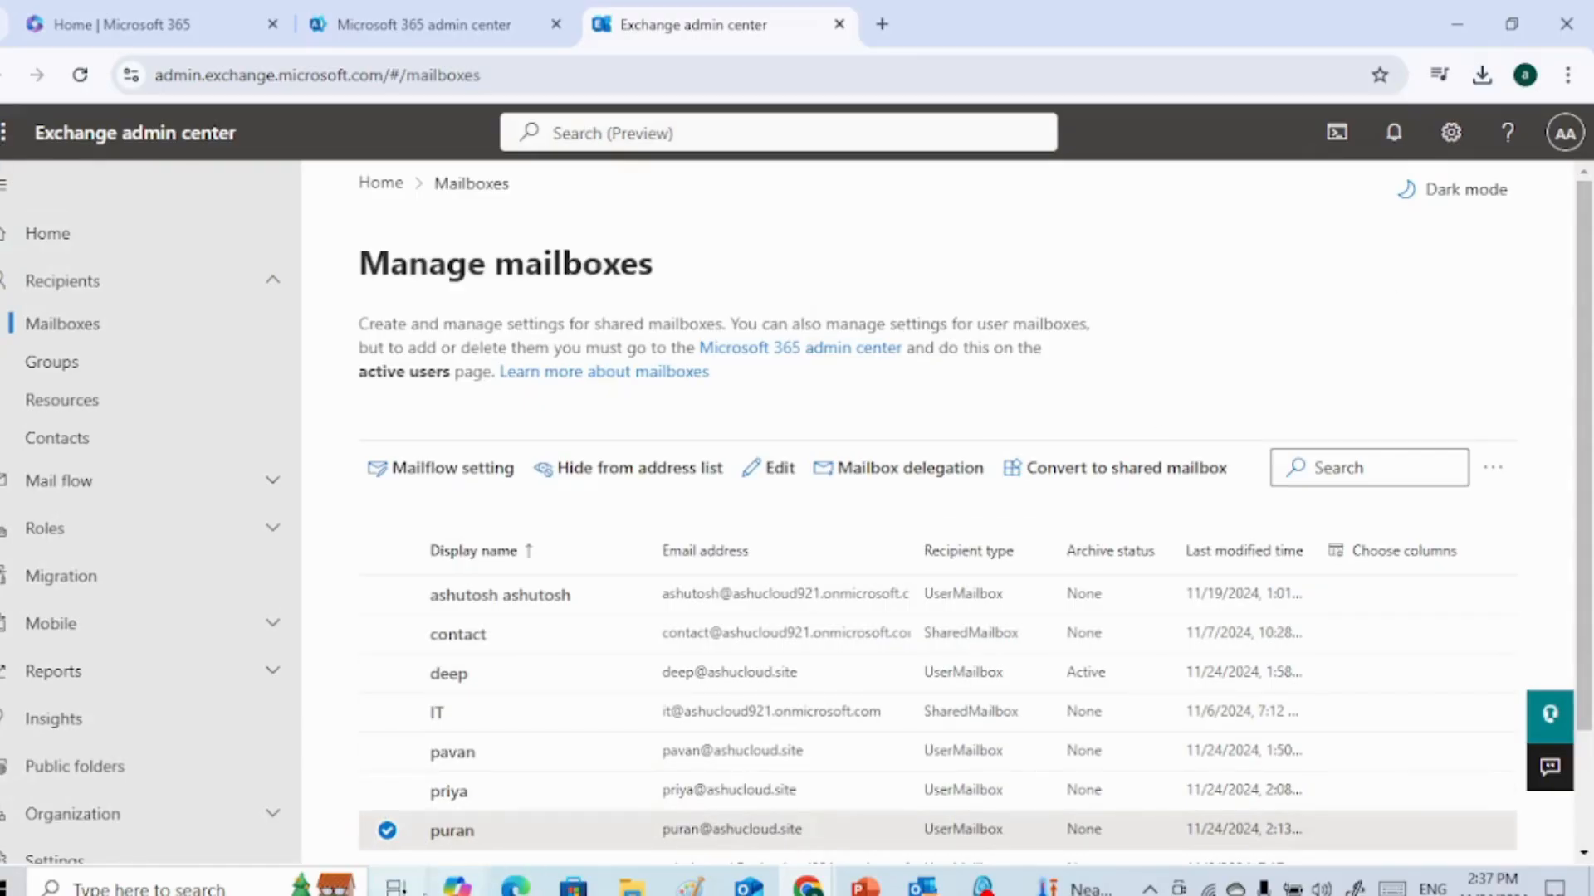
pyautogui.click(455, 830)
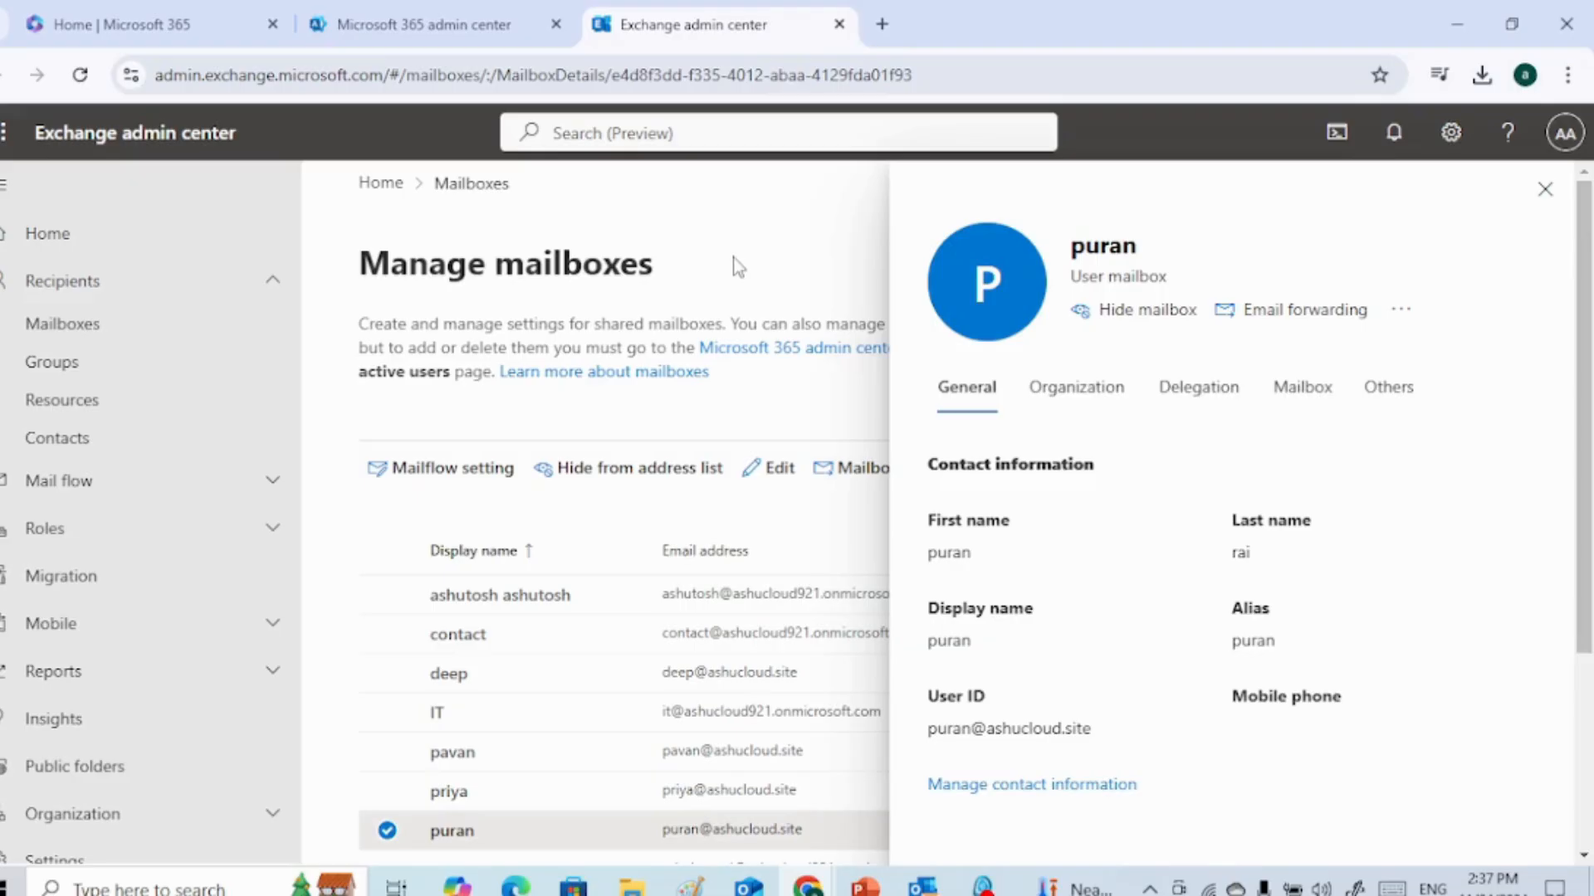
pyautogui.click(1300, 403)
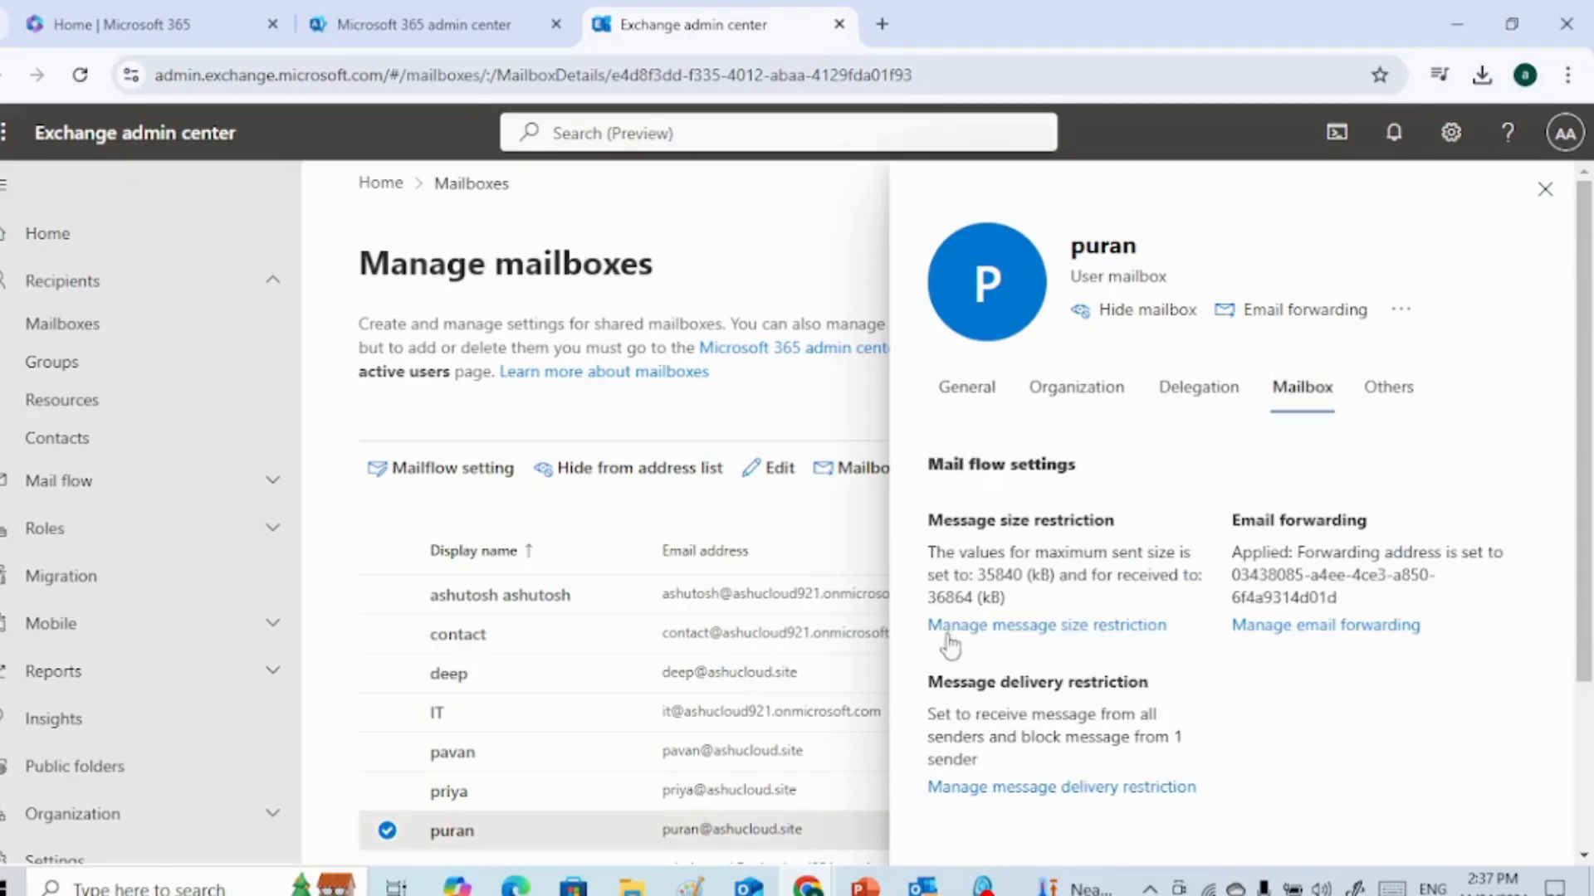
pyautogui.moveTo(1230, 536); pyautogui.dragTo(1429, 528)
pyautogui.click(1429, 528)
pyautogui.moveTo(930, 689); pyautogui.dragTo(1161, 689)
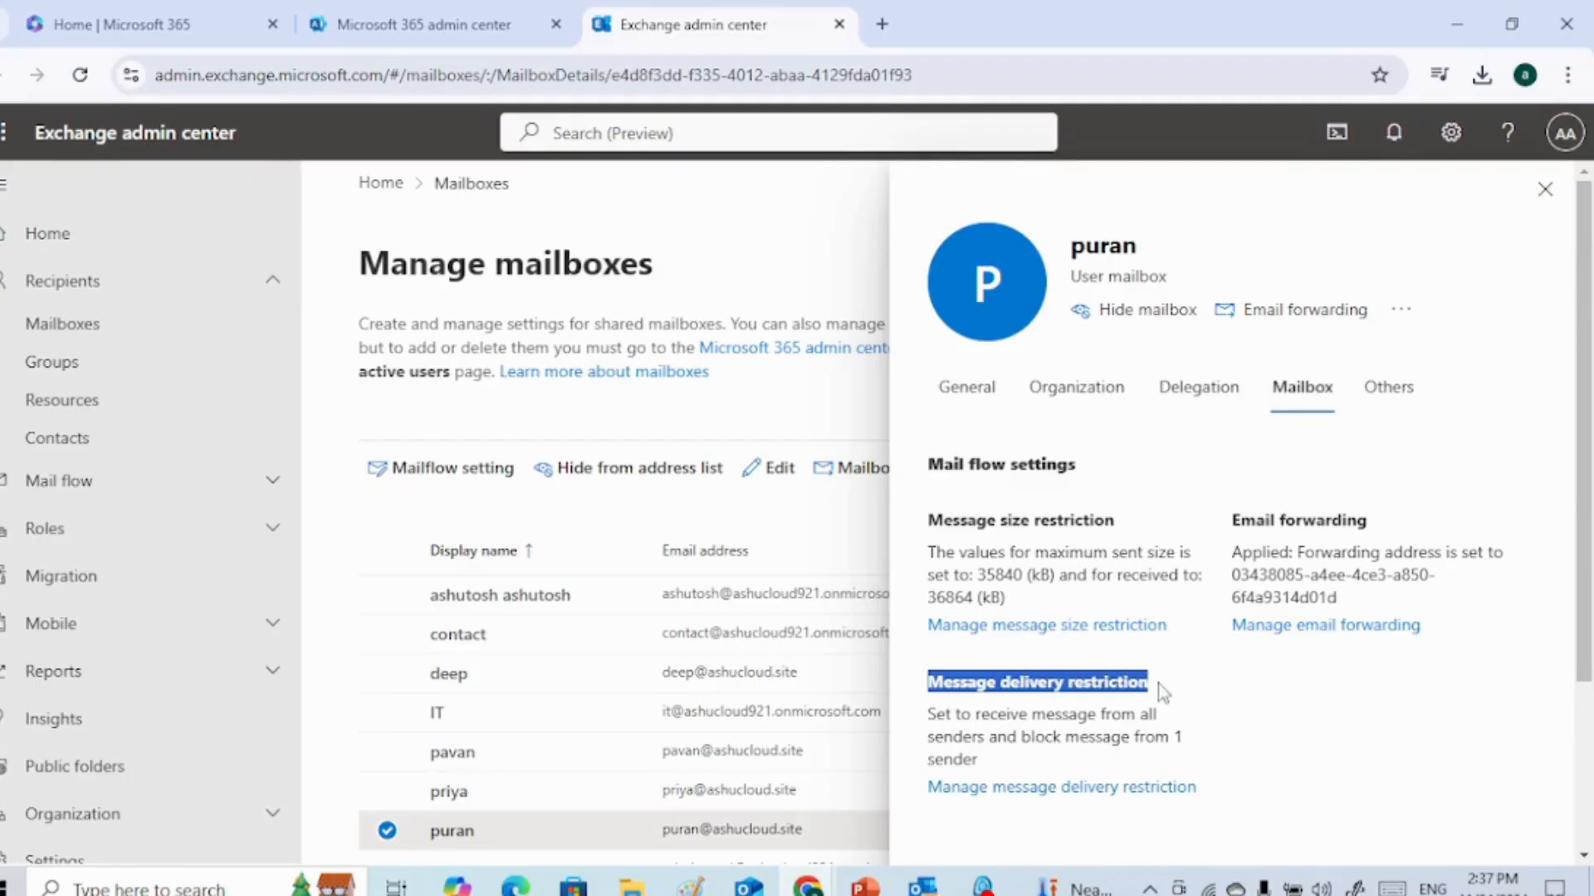
pyautogui.click(1195, 680)
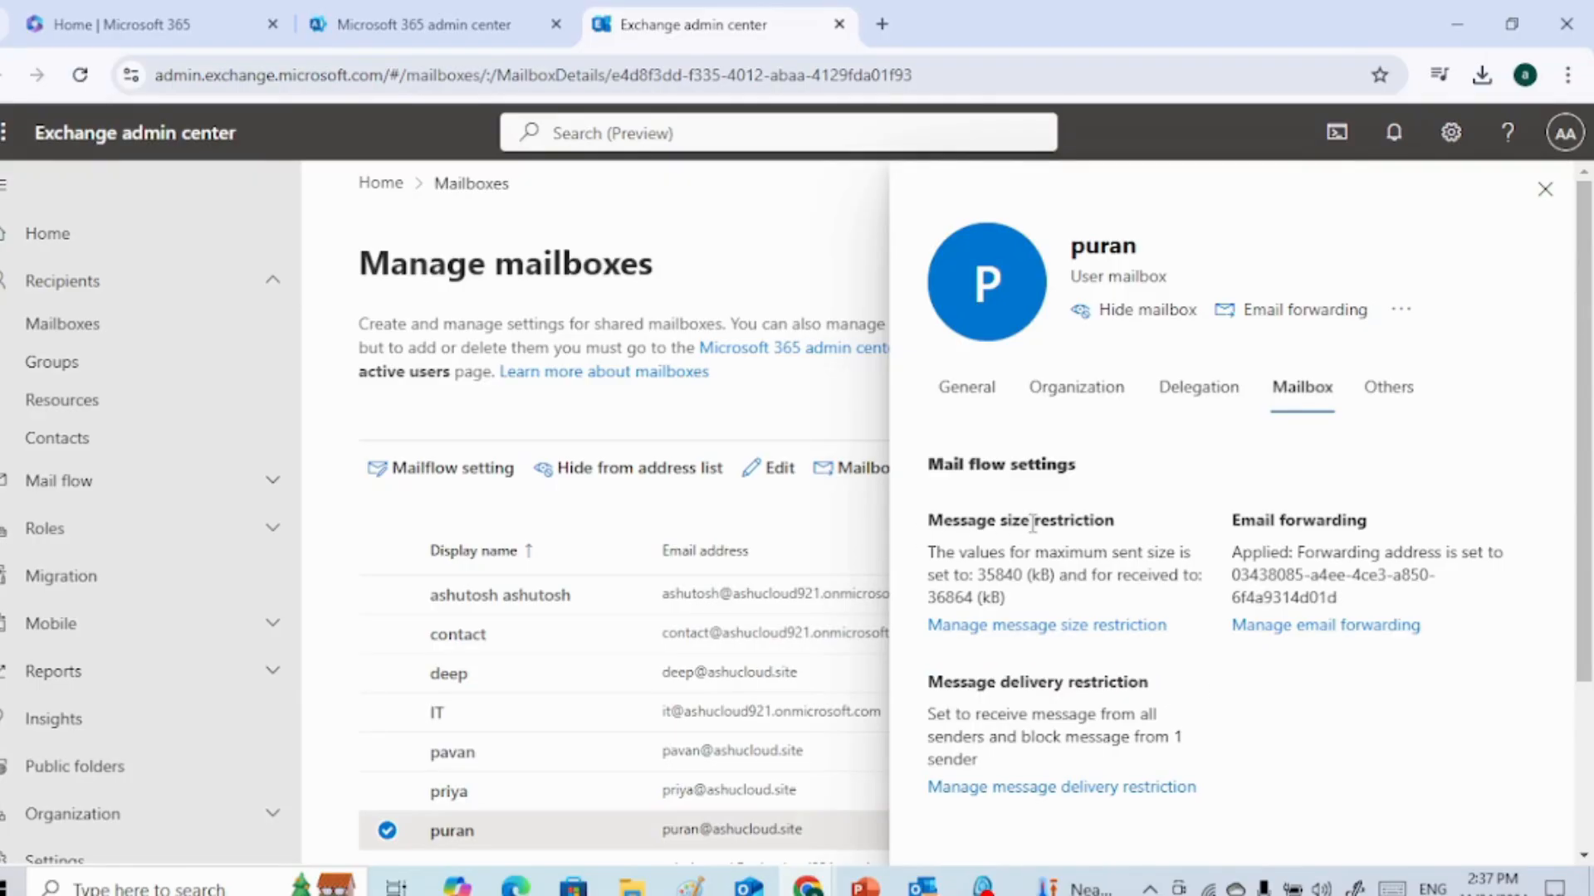
# - Open the mailbox's message size restrictions and read the allowed range for sent and received messages
pyautogui.click(1047, 627)
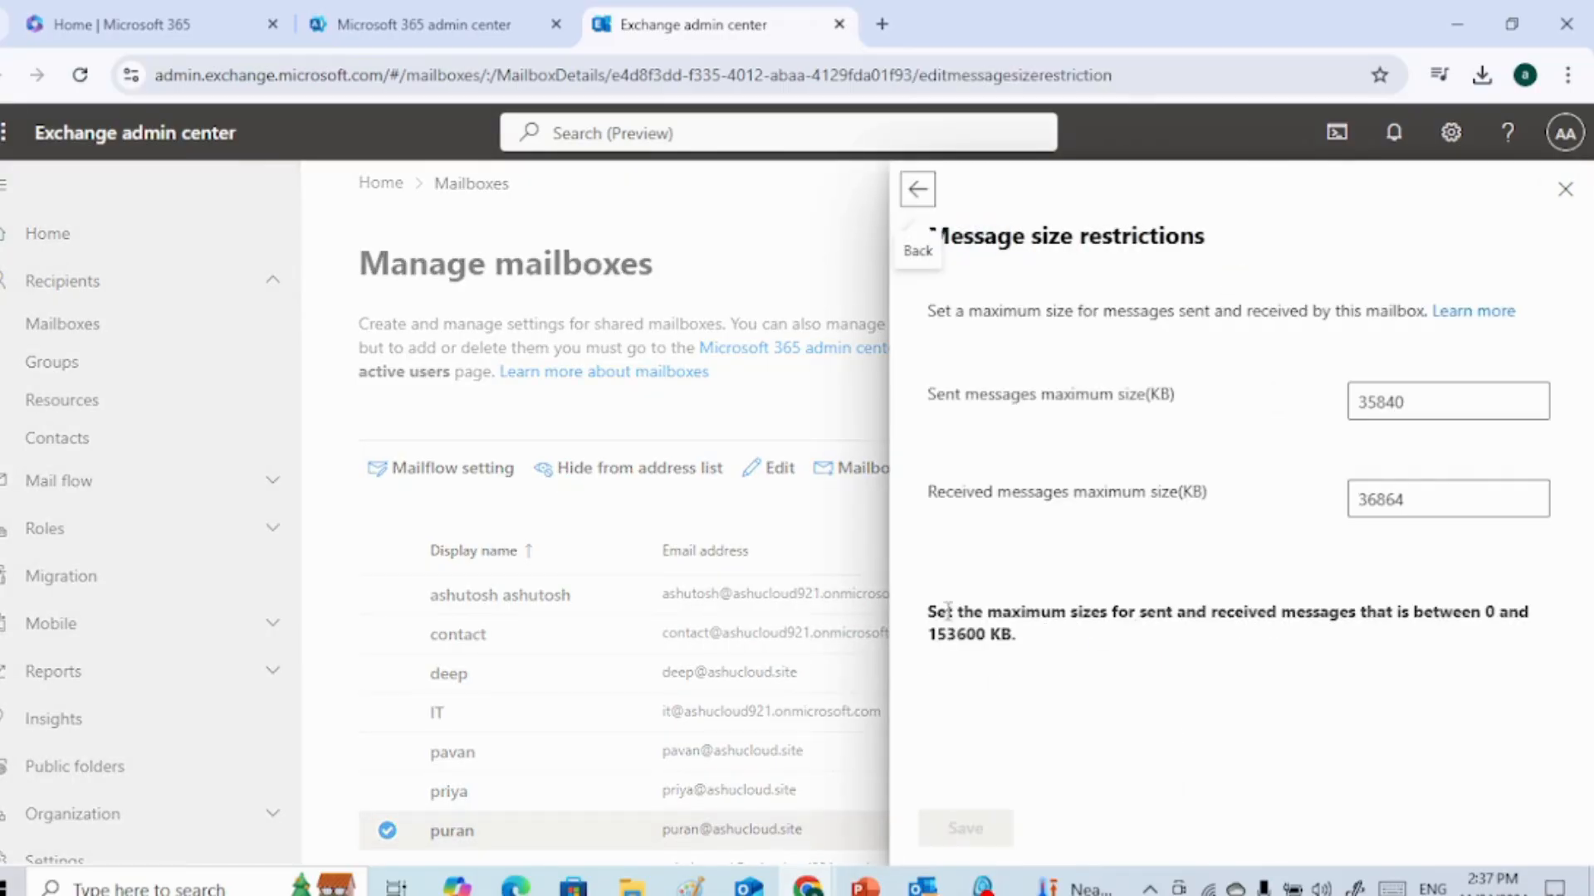
pyautogui.moveTo(941, 612); pyautogui.dragTo(1316, 655)
pyautogui.click(959, 677)
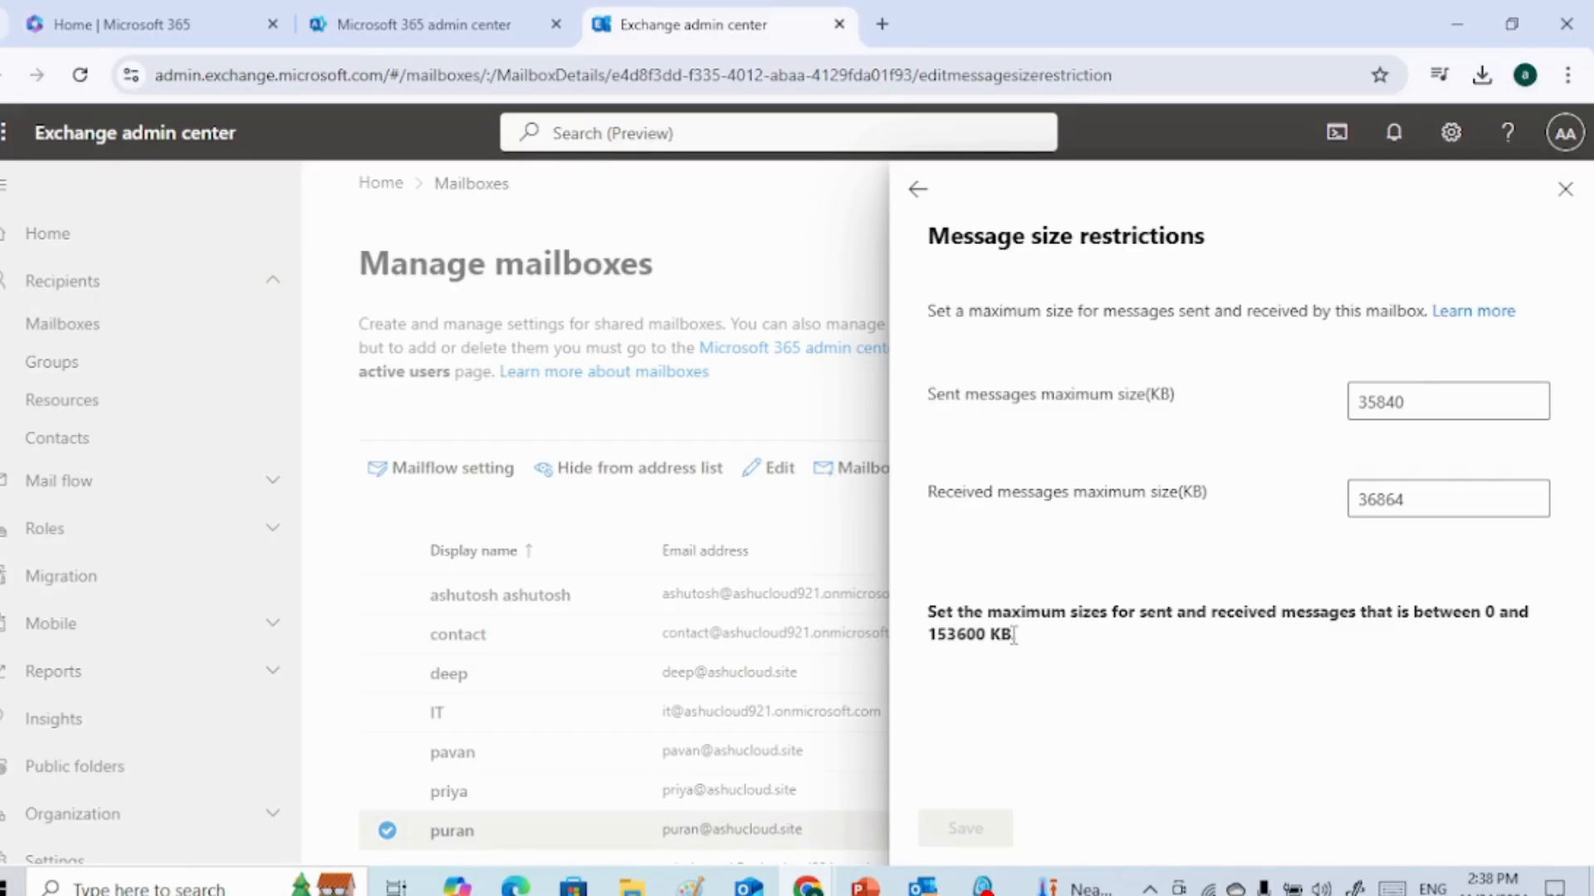
pyautogui.moveTo(1014, 636); pyautogui.dragTo(927, 643)
pyautogui.click(1170, 699)
# - Set the maximum size of both sent and received messages to 62000 KB
pyautogui.doubleClick(1414, 401)
pyautogui.press('BackSpace')
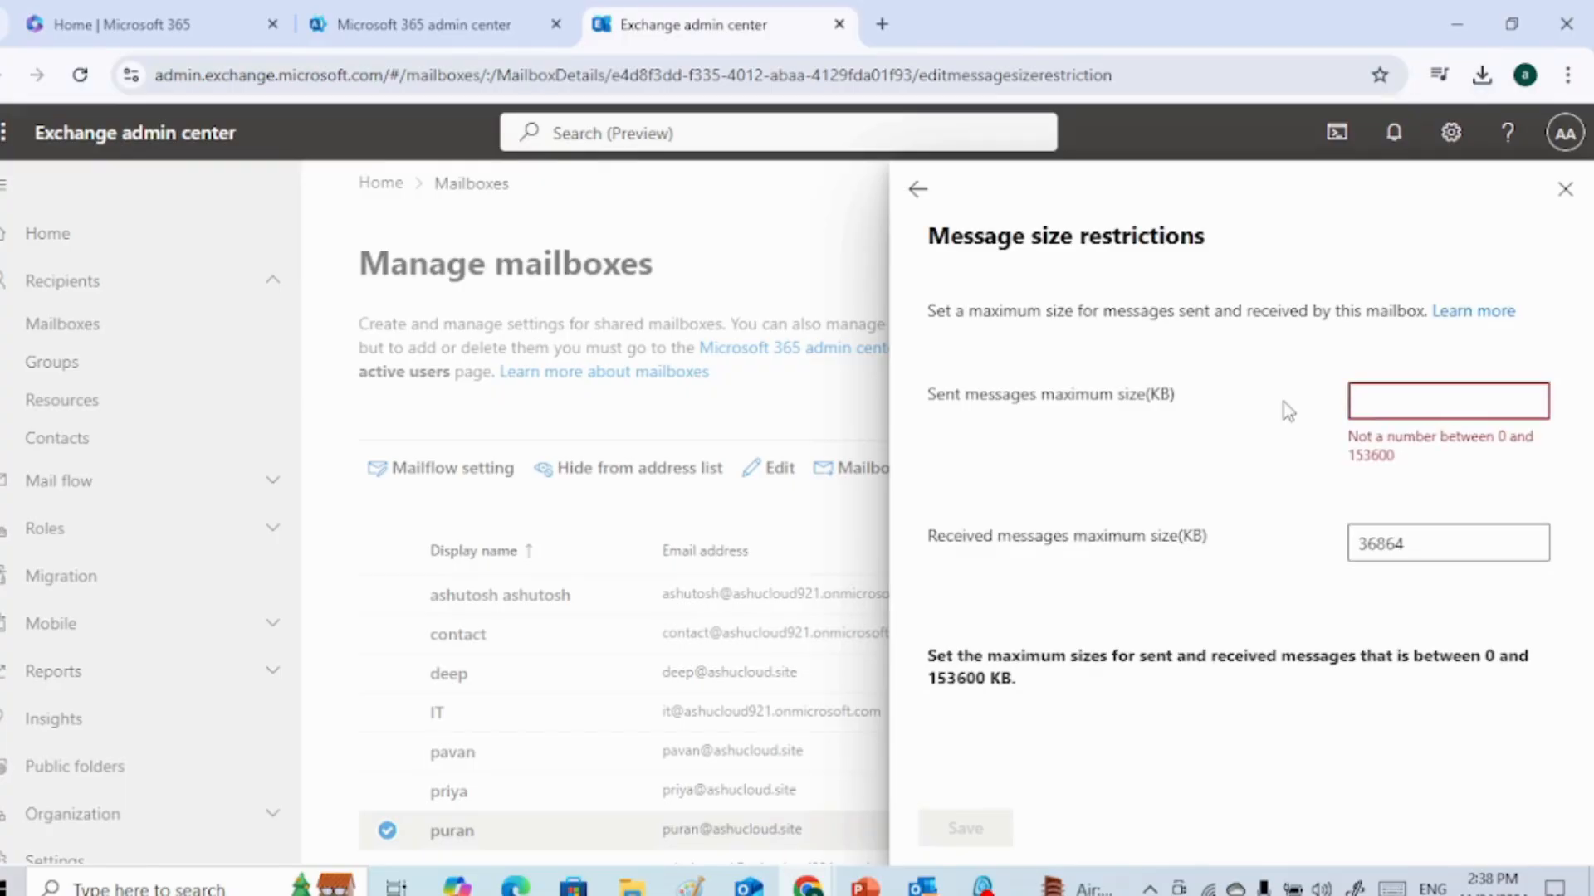
pyautogui.write('62000')
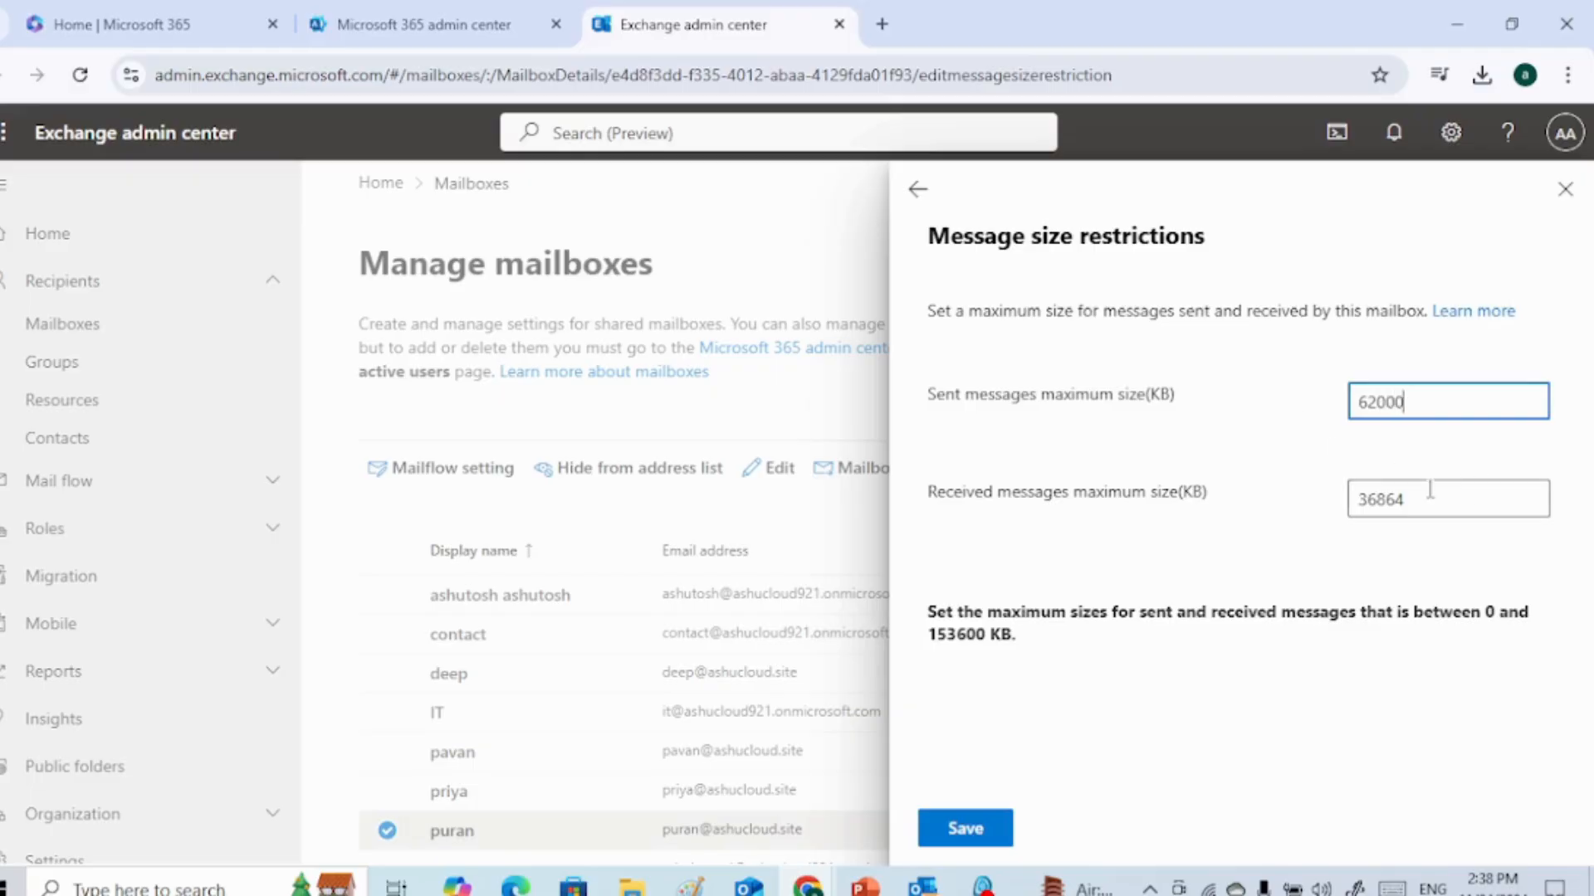
pyautogui.click(1430, 490)
pyautogui.press('BackSpace')
pyautogui.press('BackSpace')
pyautogui.write('62000')
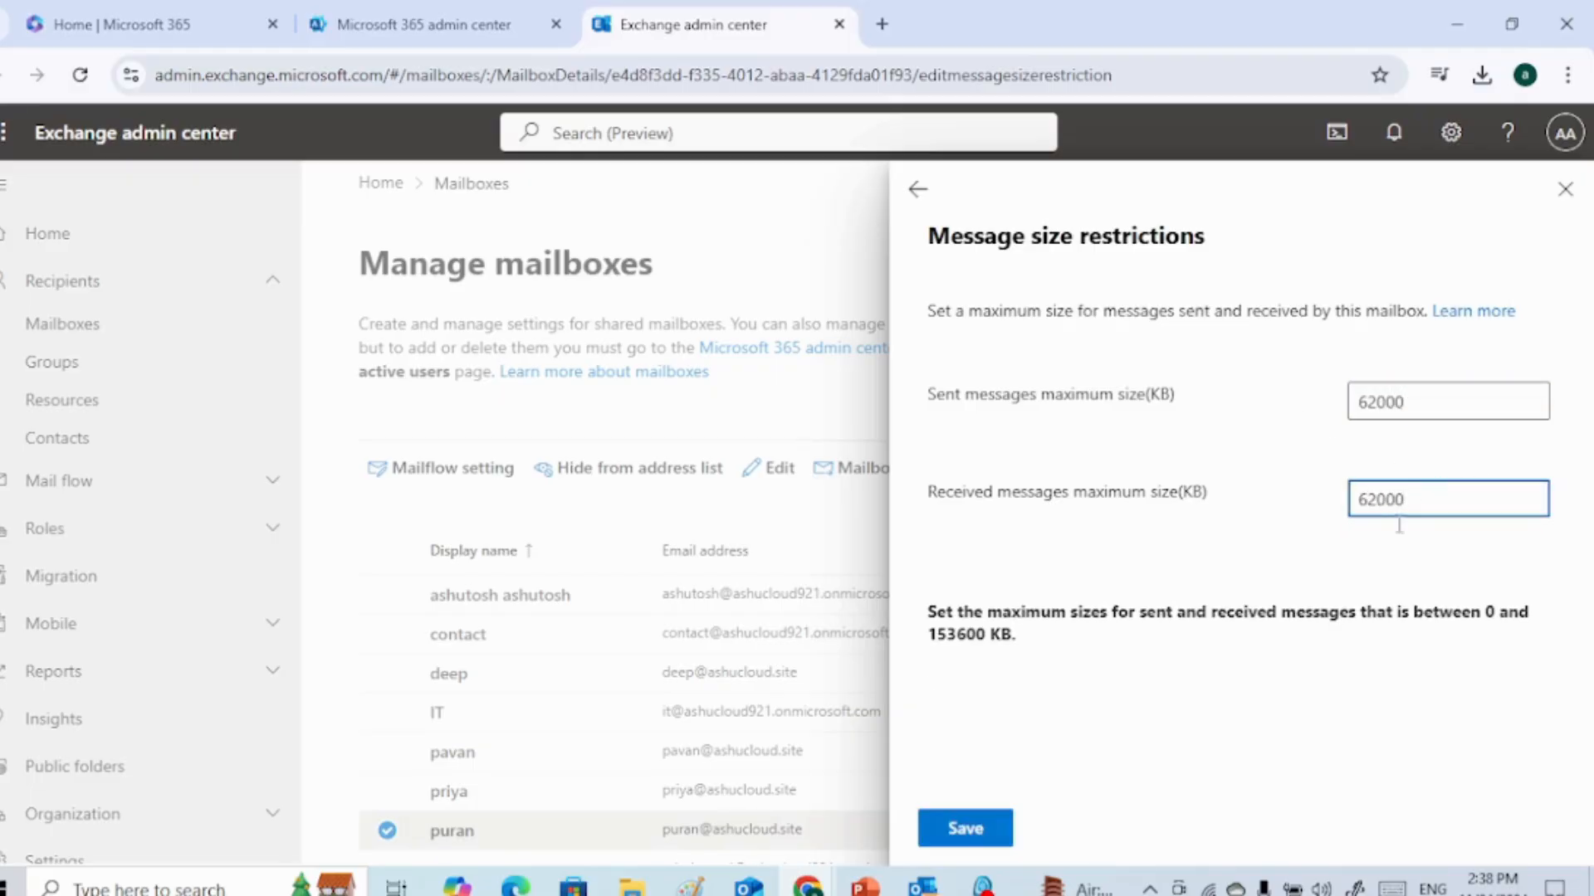
# - Save the message size restrictions and close the mailbox's details
pyautogui.click(951, 828)
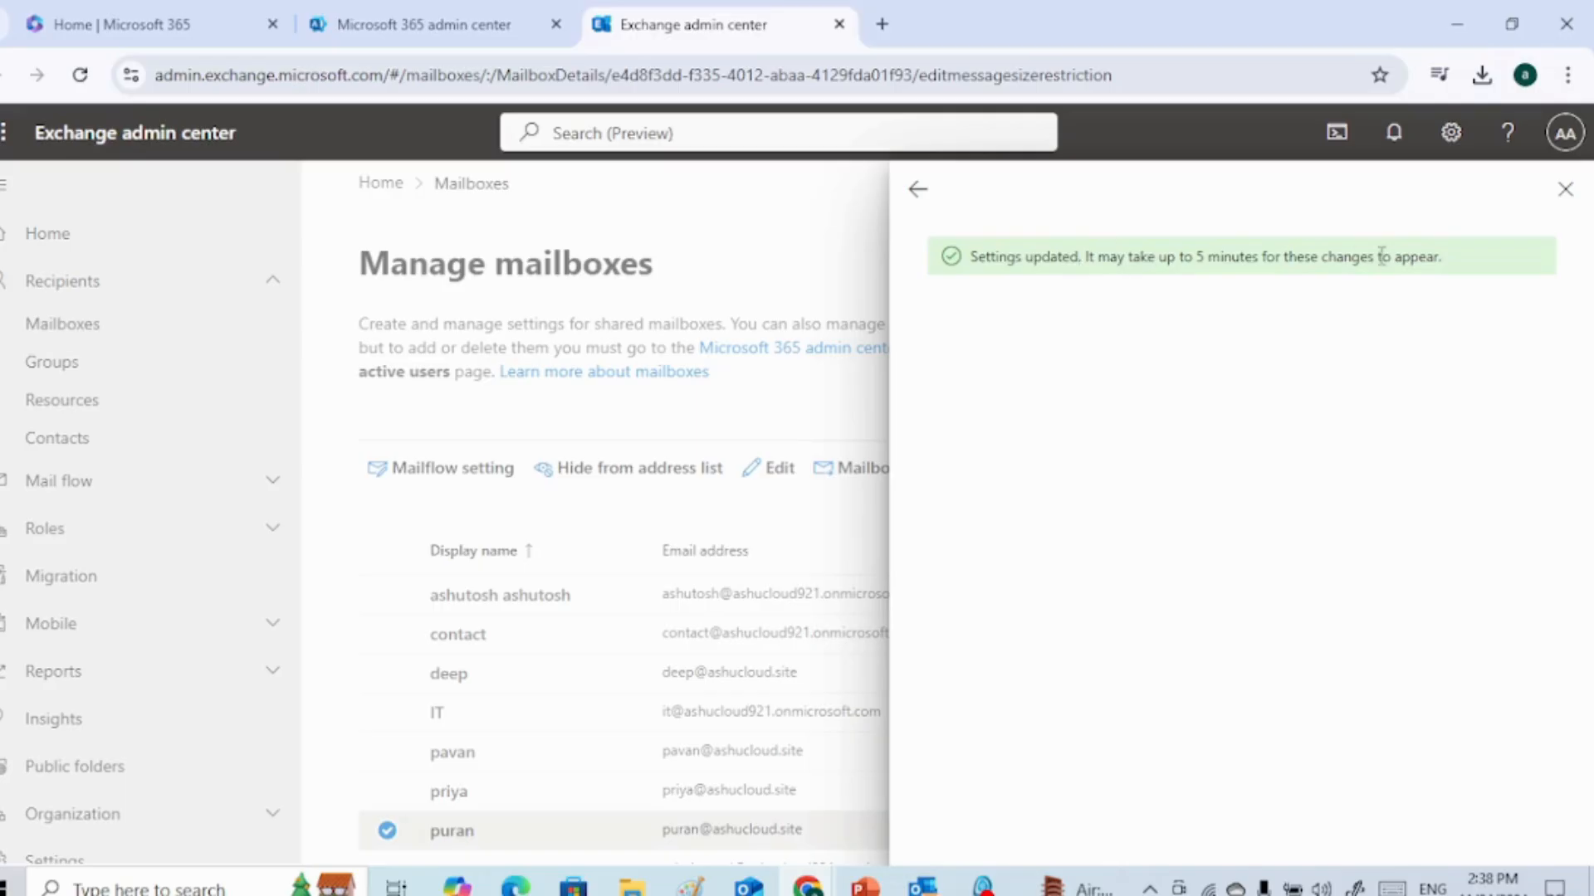
pyautogui.click(919, 192)
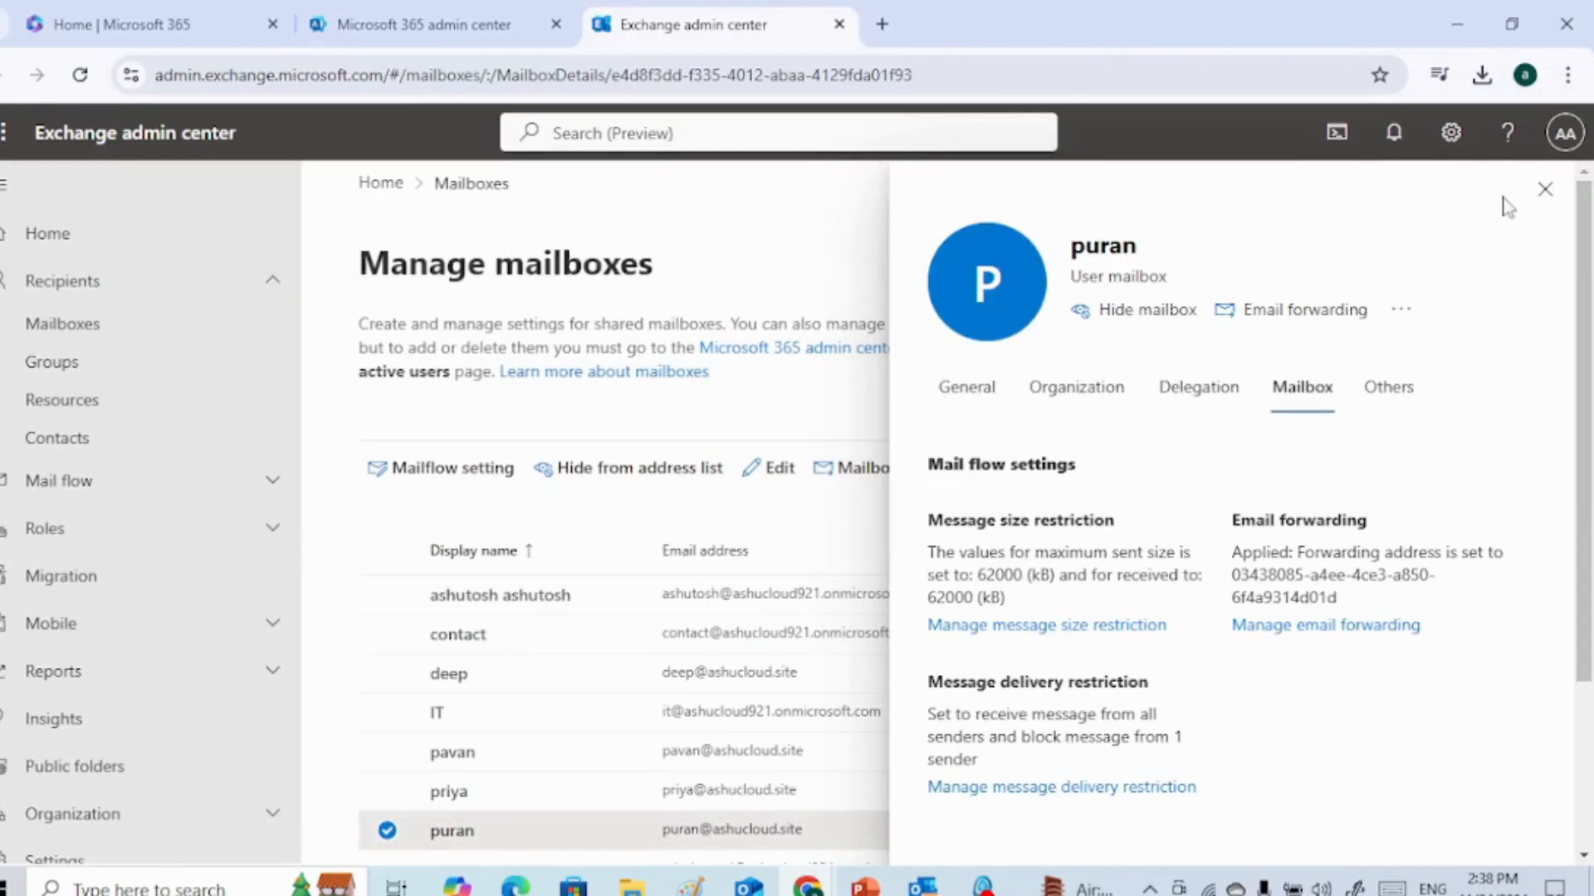
pyautogui.click(1545, 191)
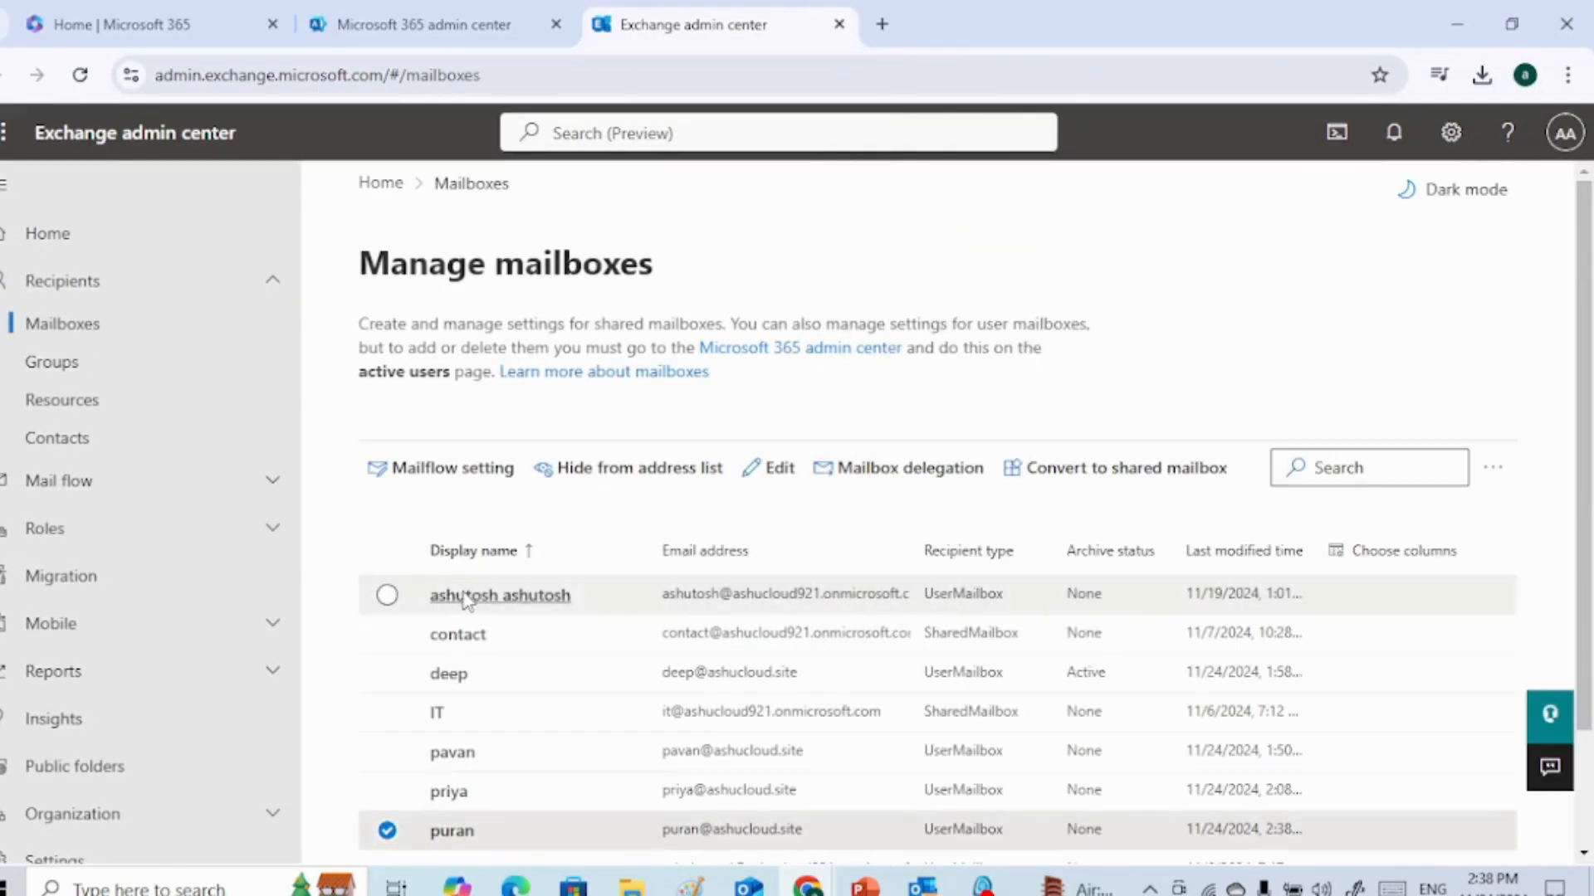
# - Select all mailboxes and examine the bulk mail flow settings and the mailbox policies, including the available sharing policy options
pyautogui.click(386, 550)
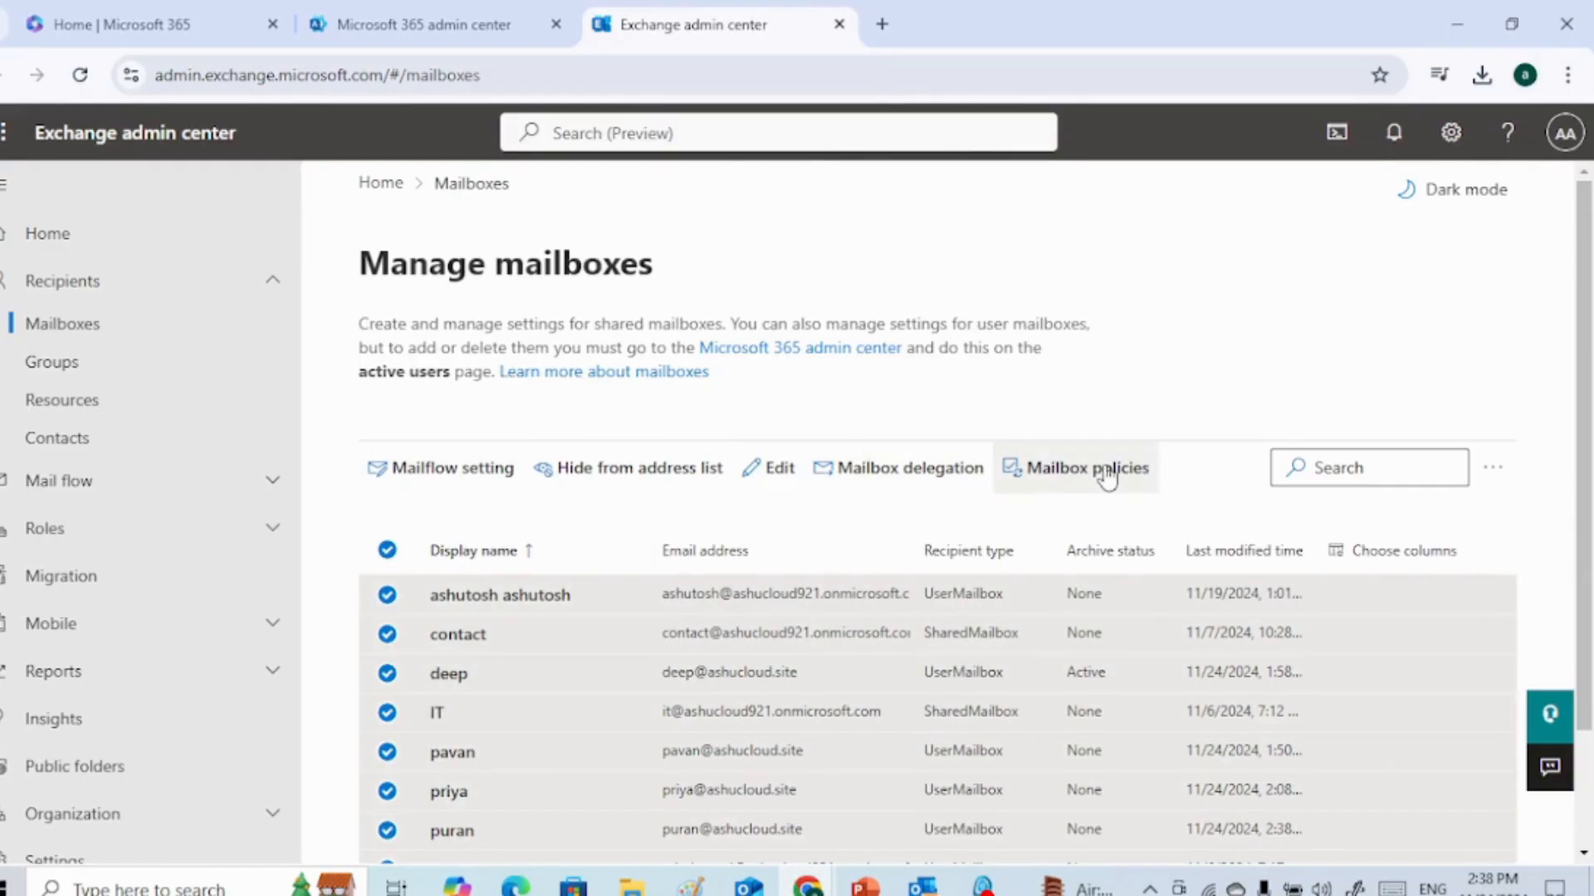
pyautogui.click(453, 469)
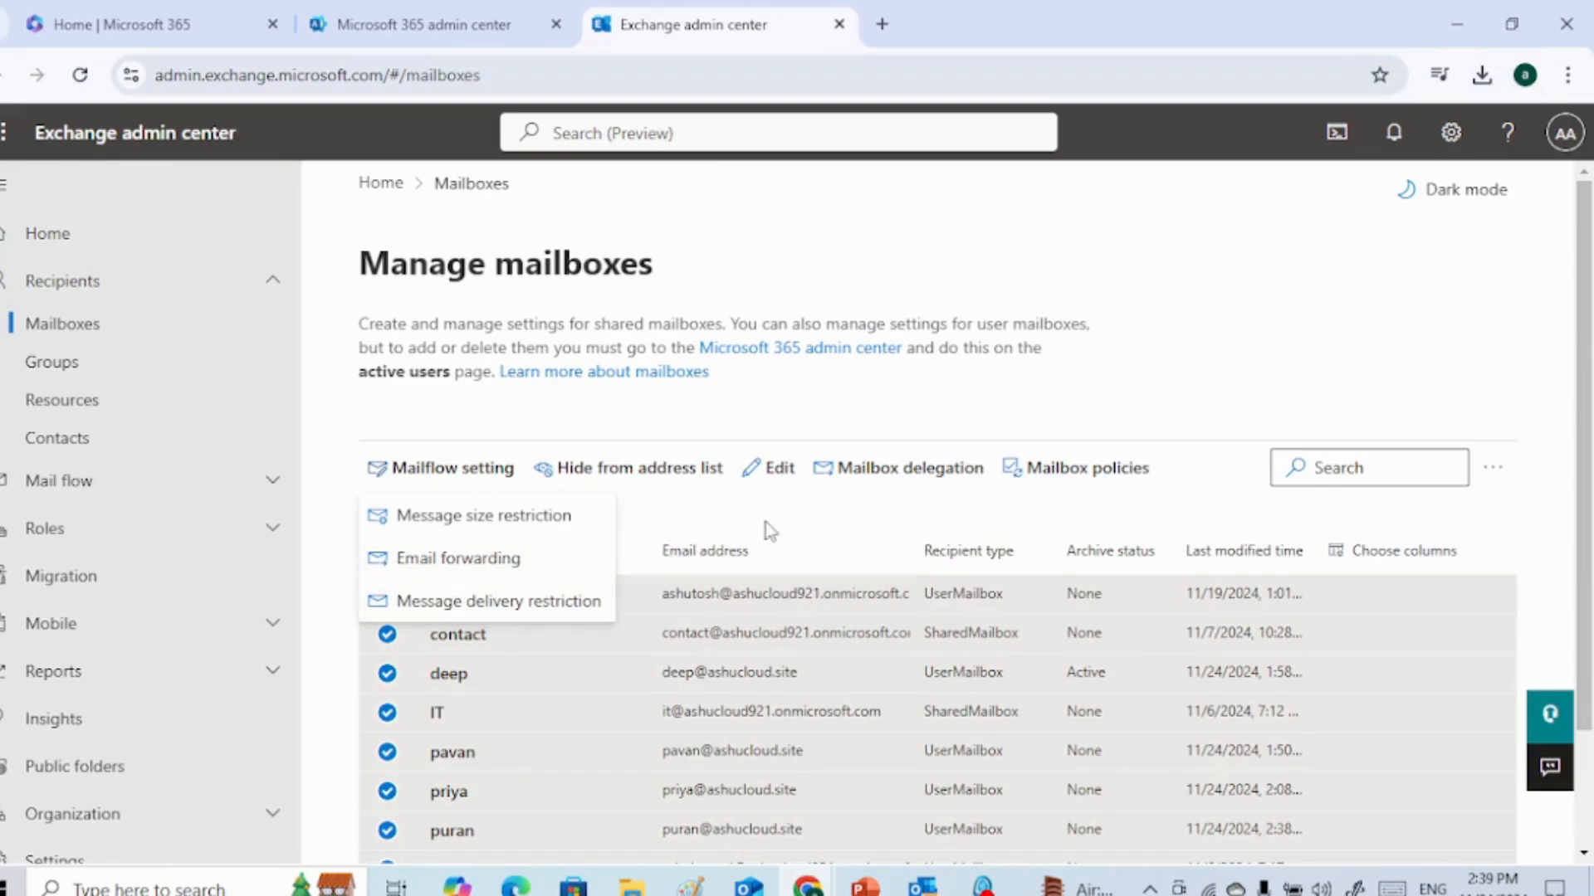
pyautogui.click(1077, 466)
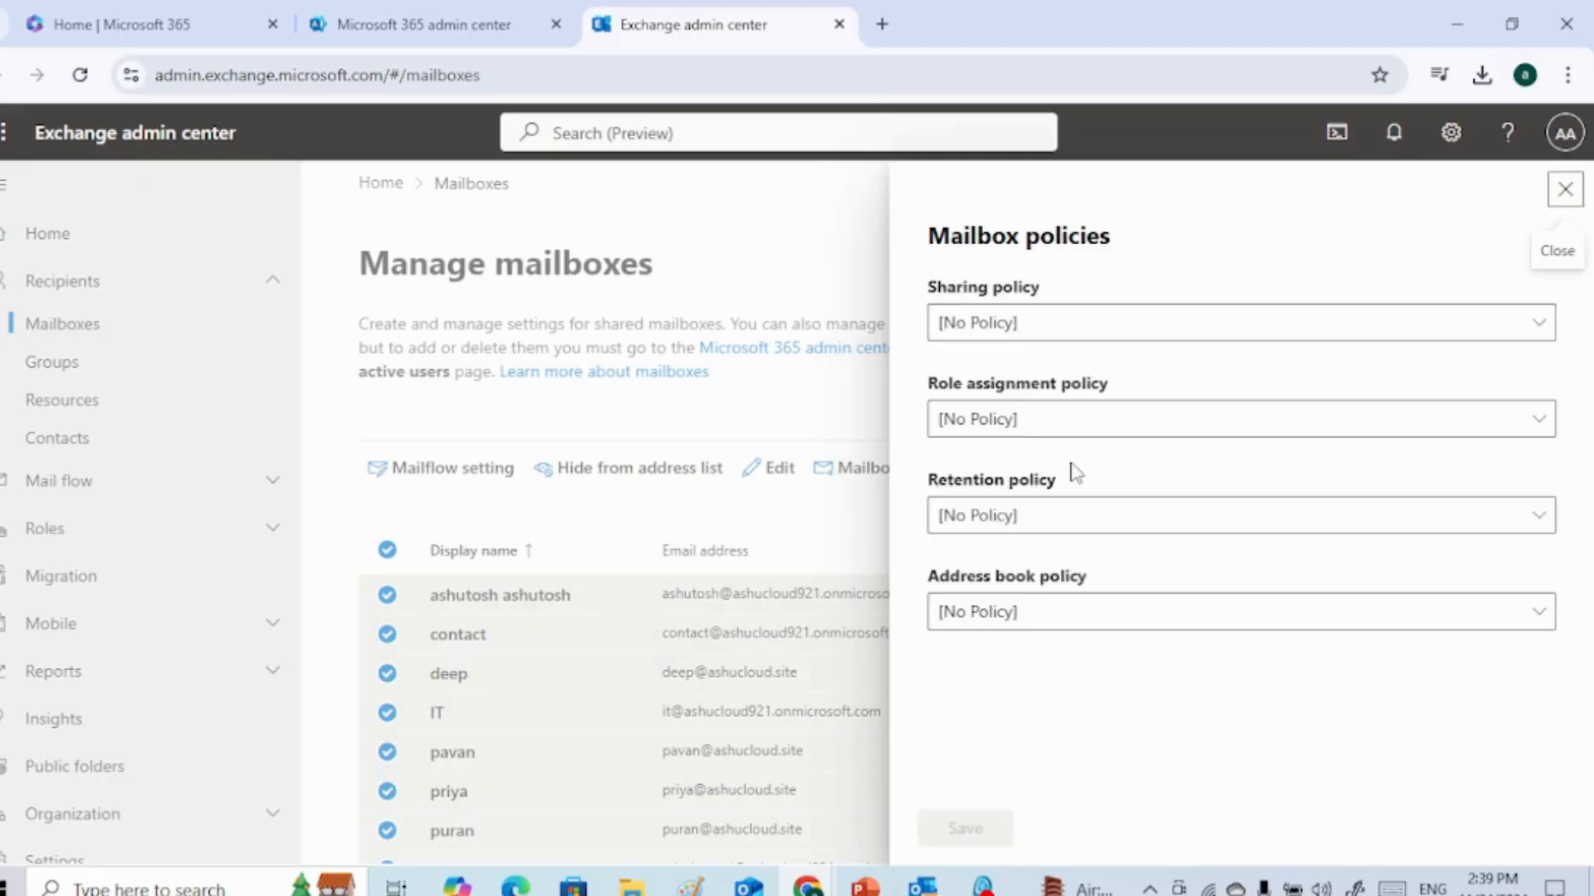
pyautogui.click(1035, 332)
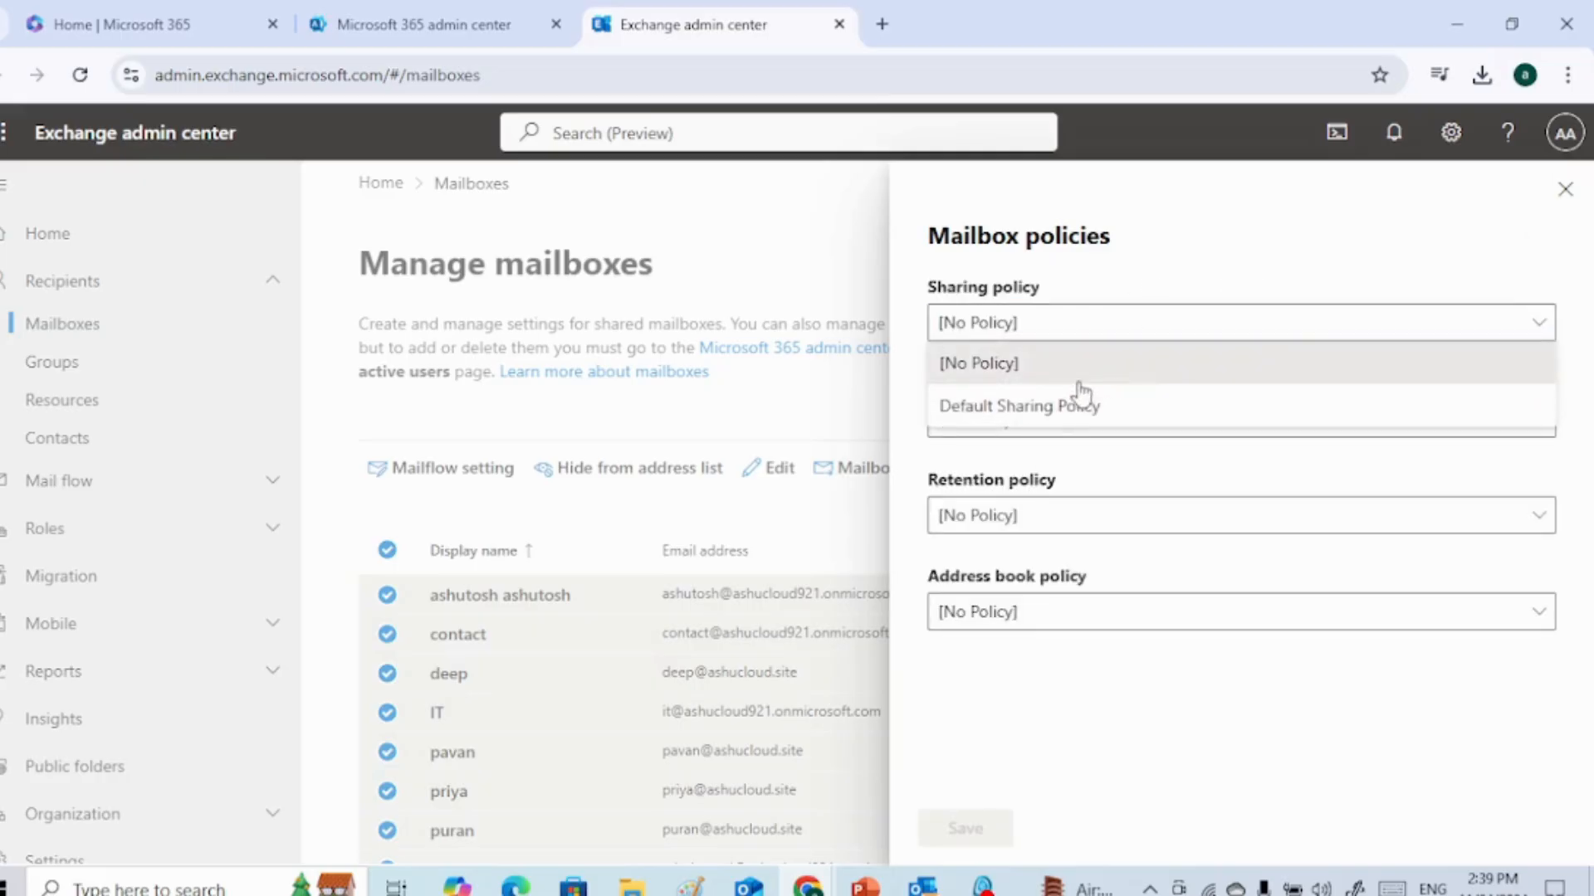
pyautogui.click(1133, 197)
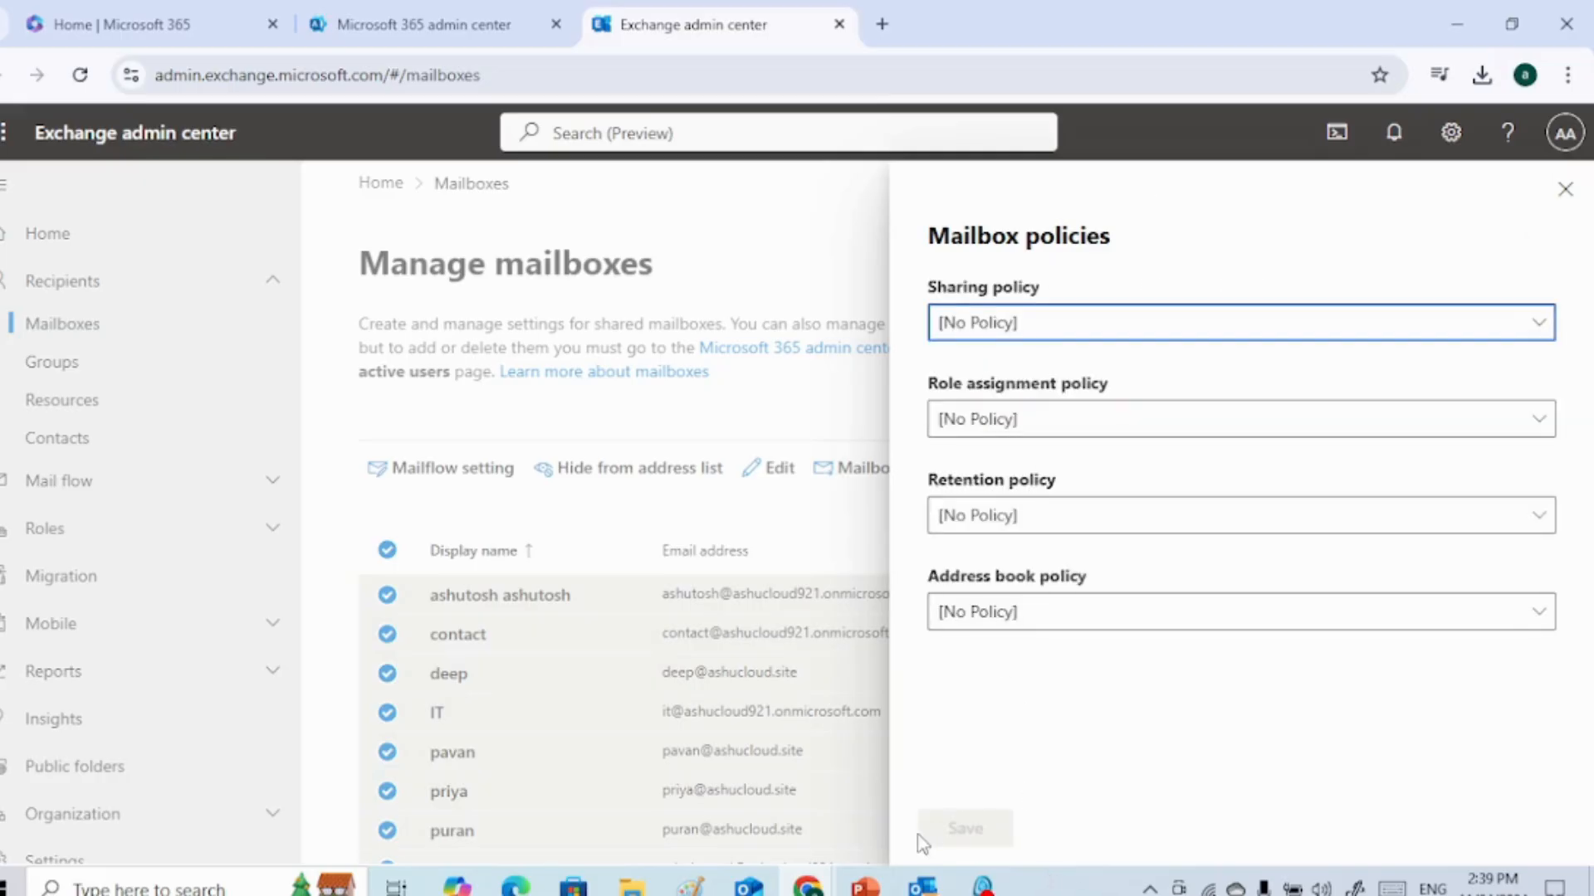